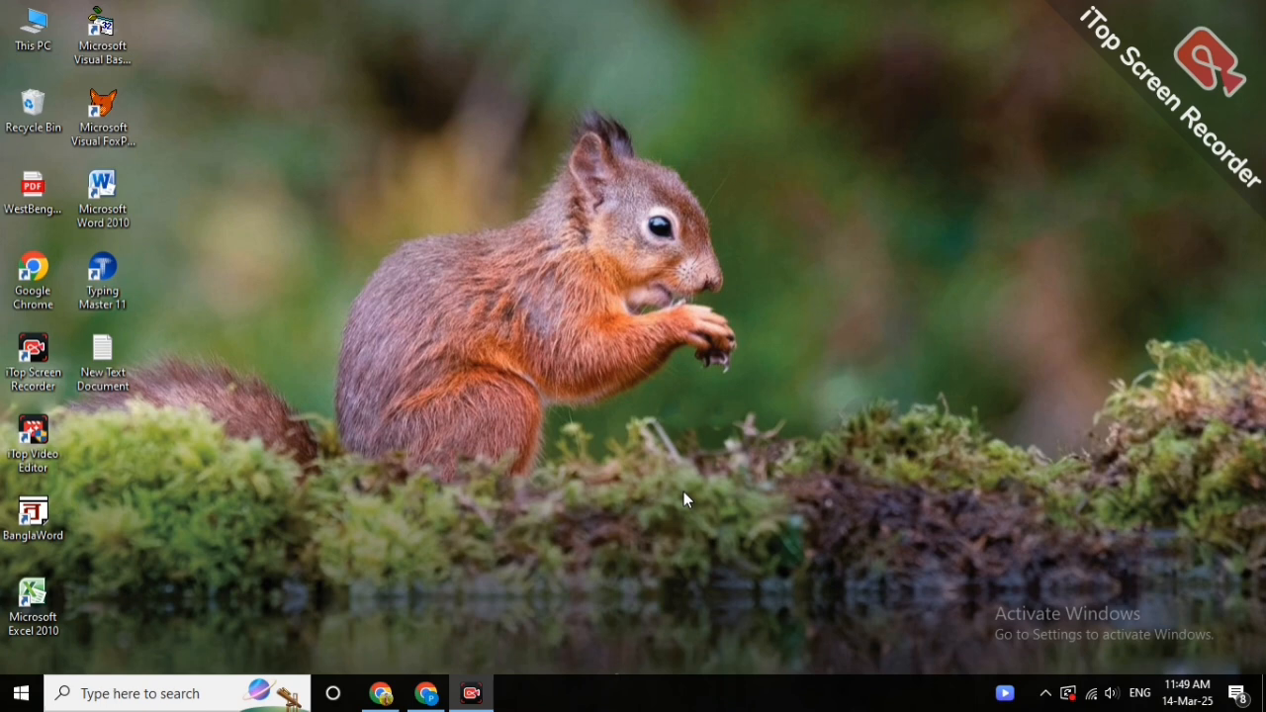
Switch to Chrome, search the web for blogger, and start creating a blog with the listed Google account.
click(425, 704)
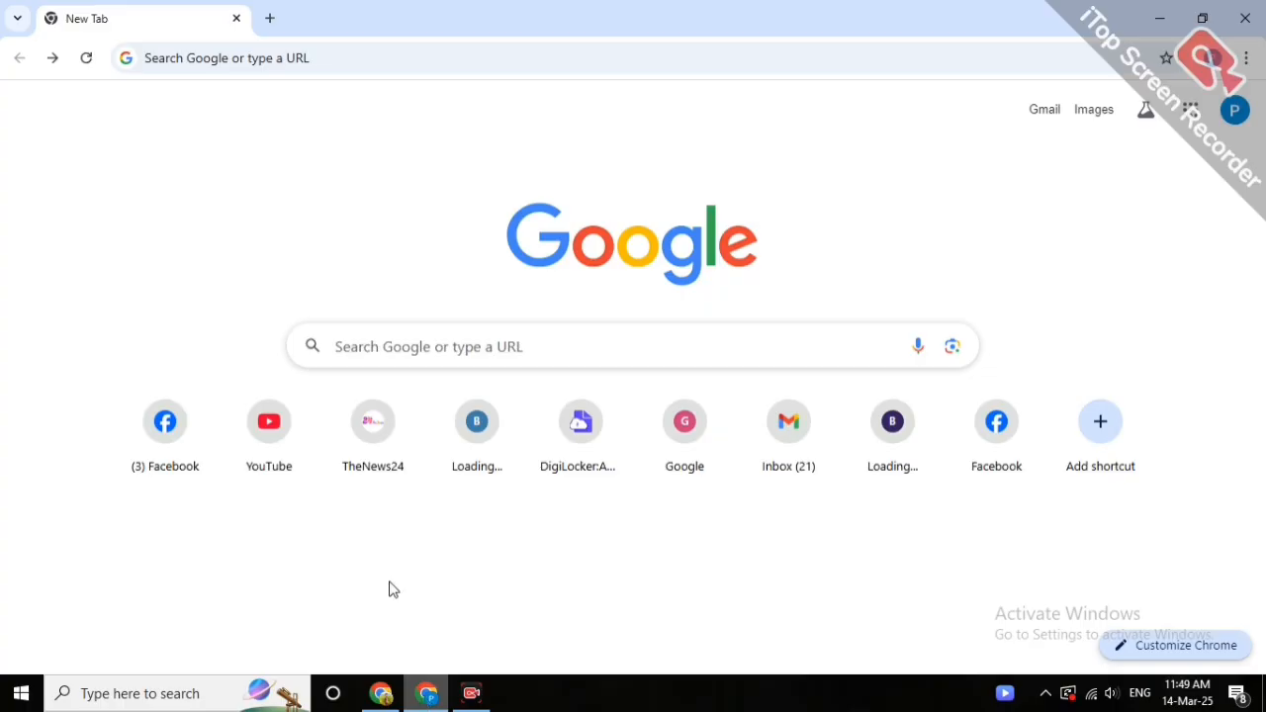
click(424, 346)
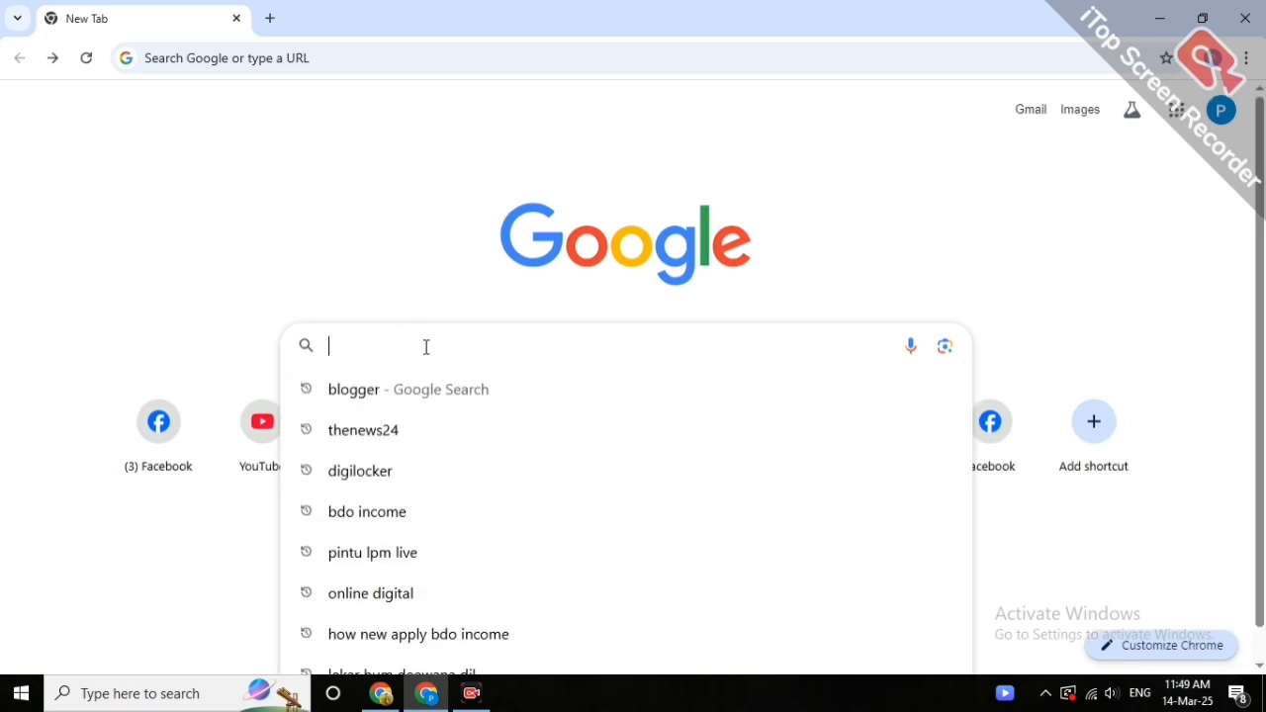
text(blogger)
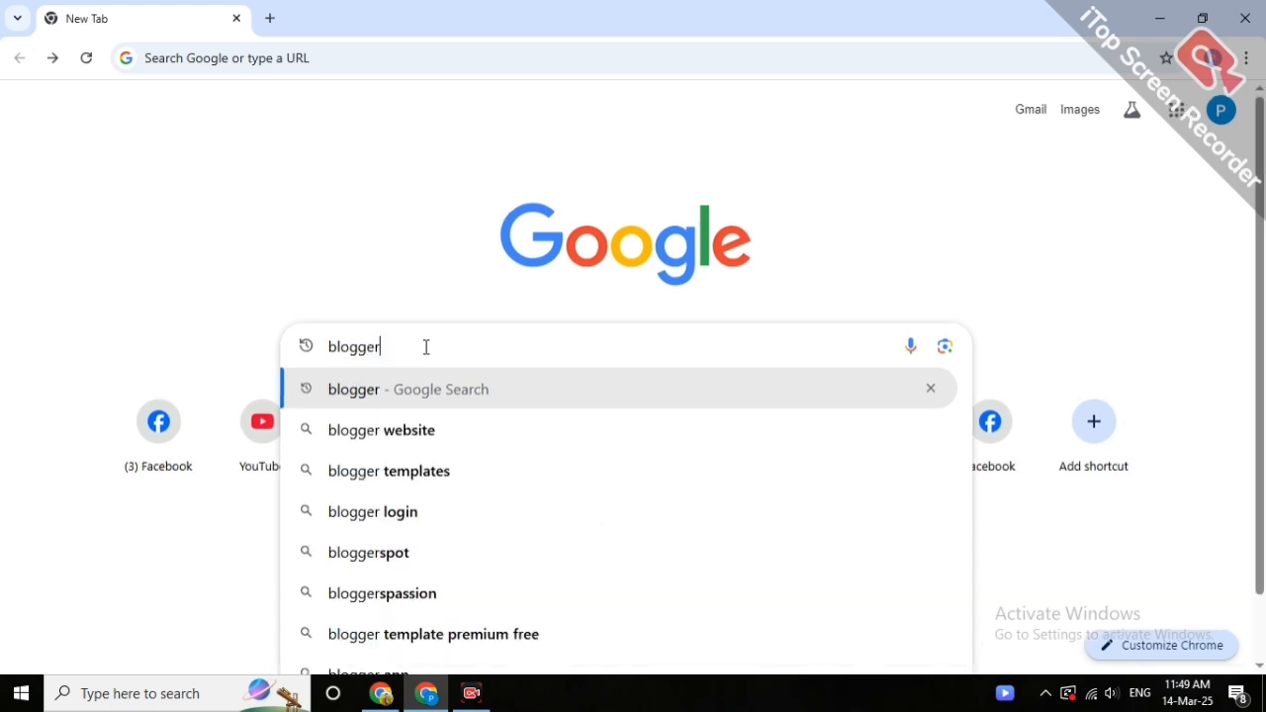
key(Return)
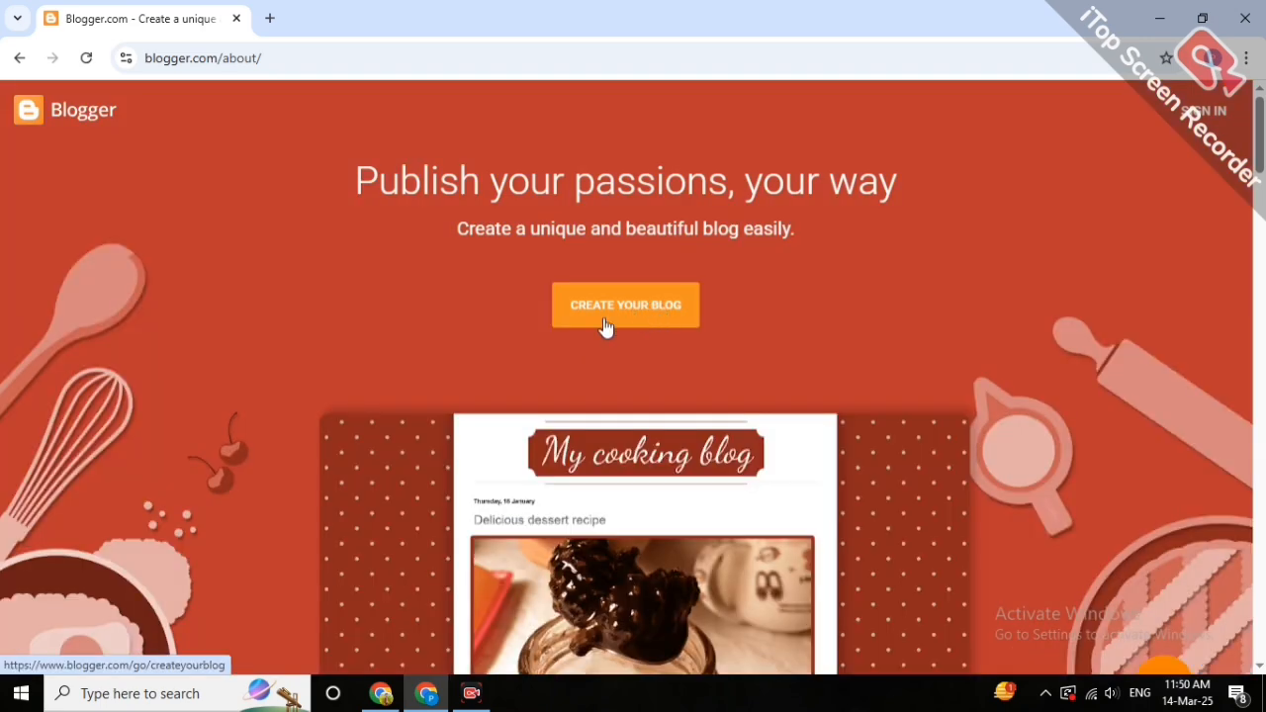
click(605, 320)
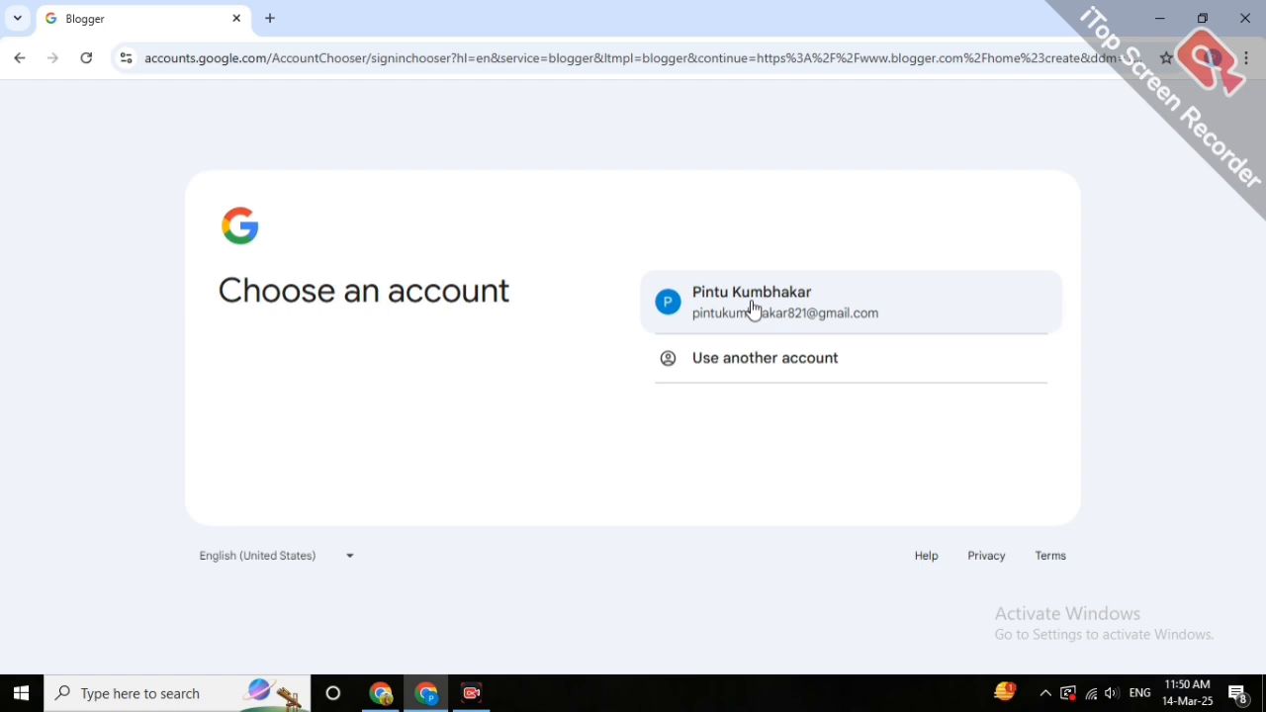
click(750, 299)
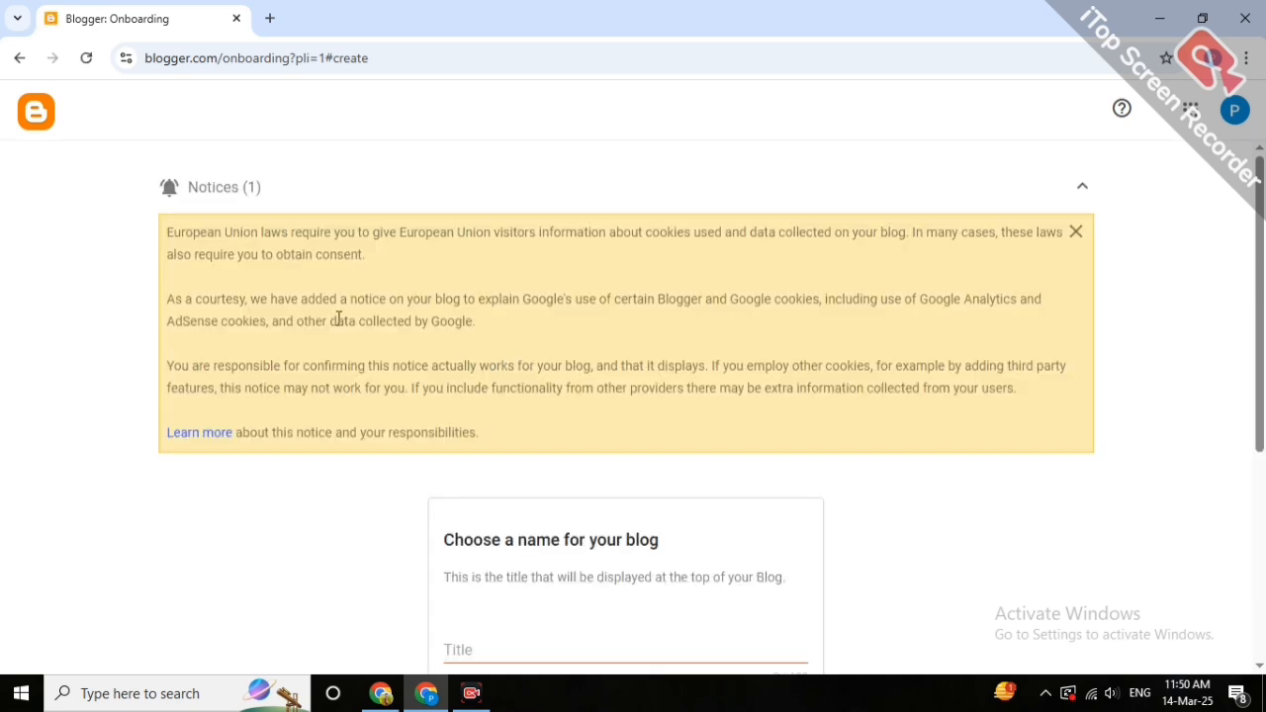
Title the new blog Online Digital and continue to the blog address.
scroll(614, 523, down, 1)
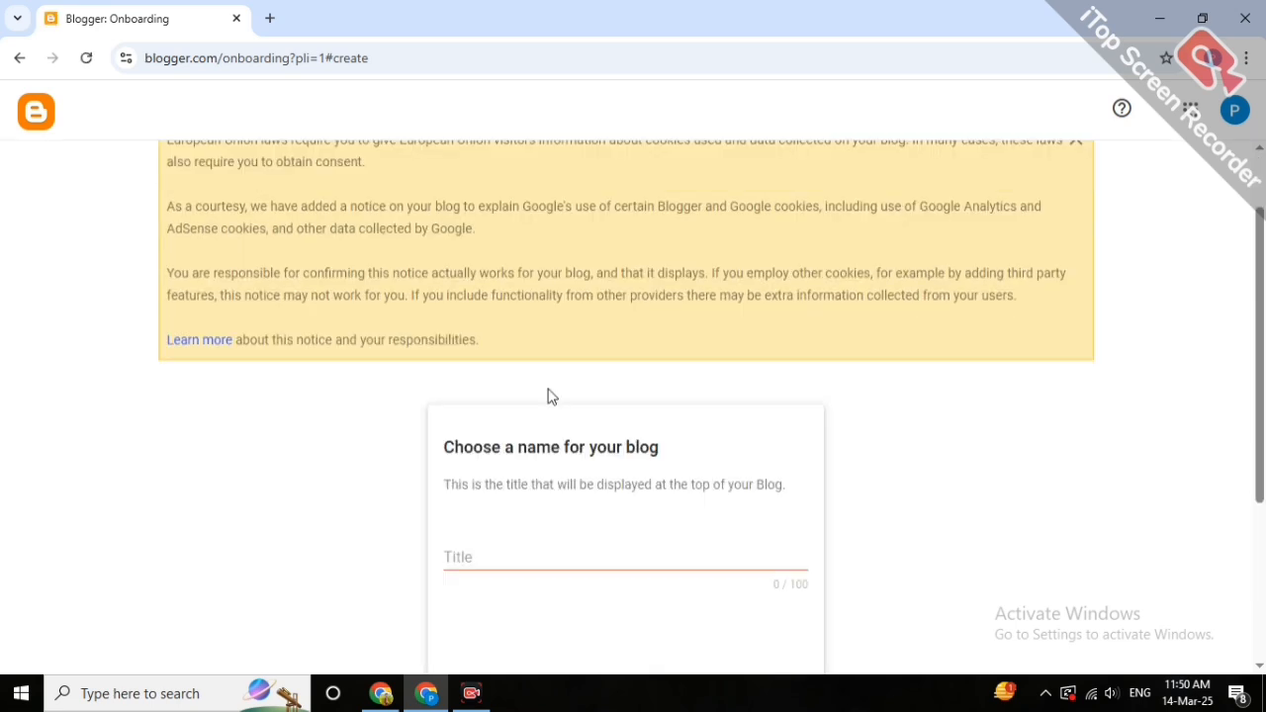
scroll(550, 396, down, 2)
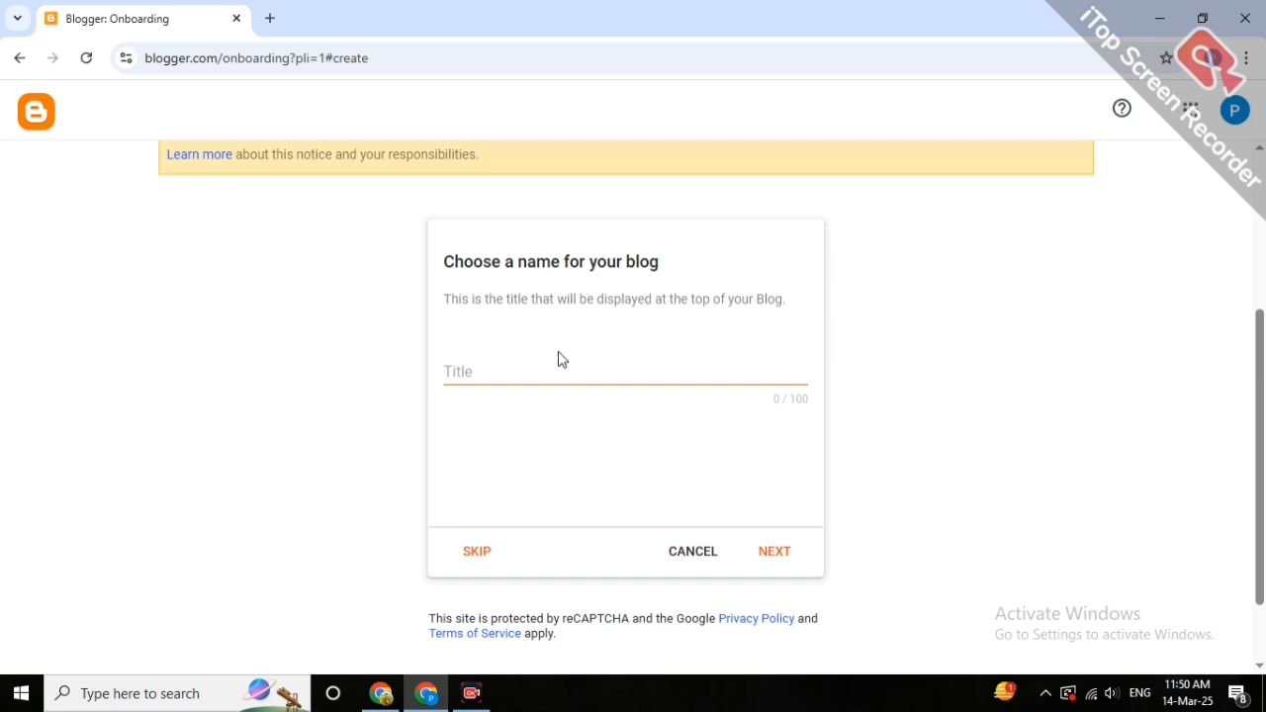
click(514, 376)
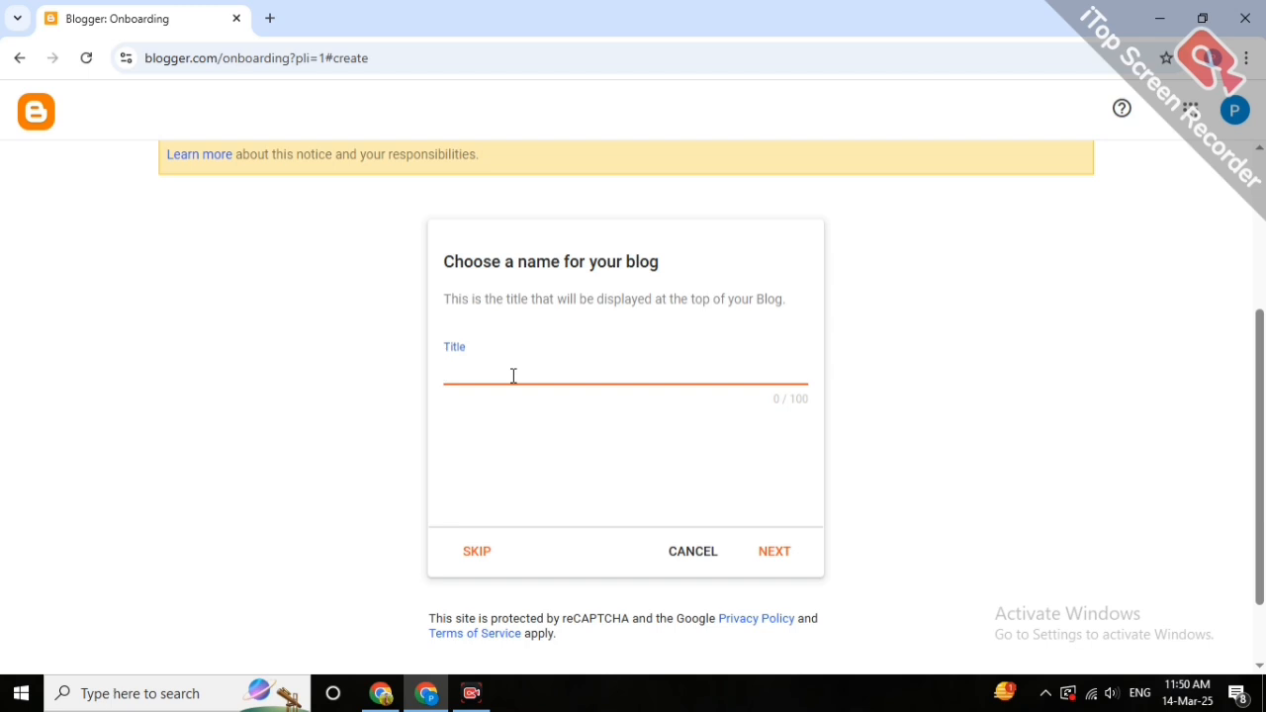
text(Online Digital)
click(776, 559)
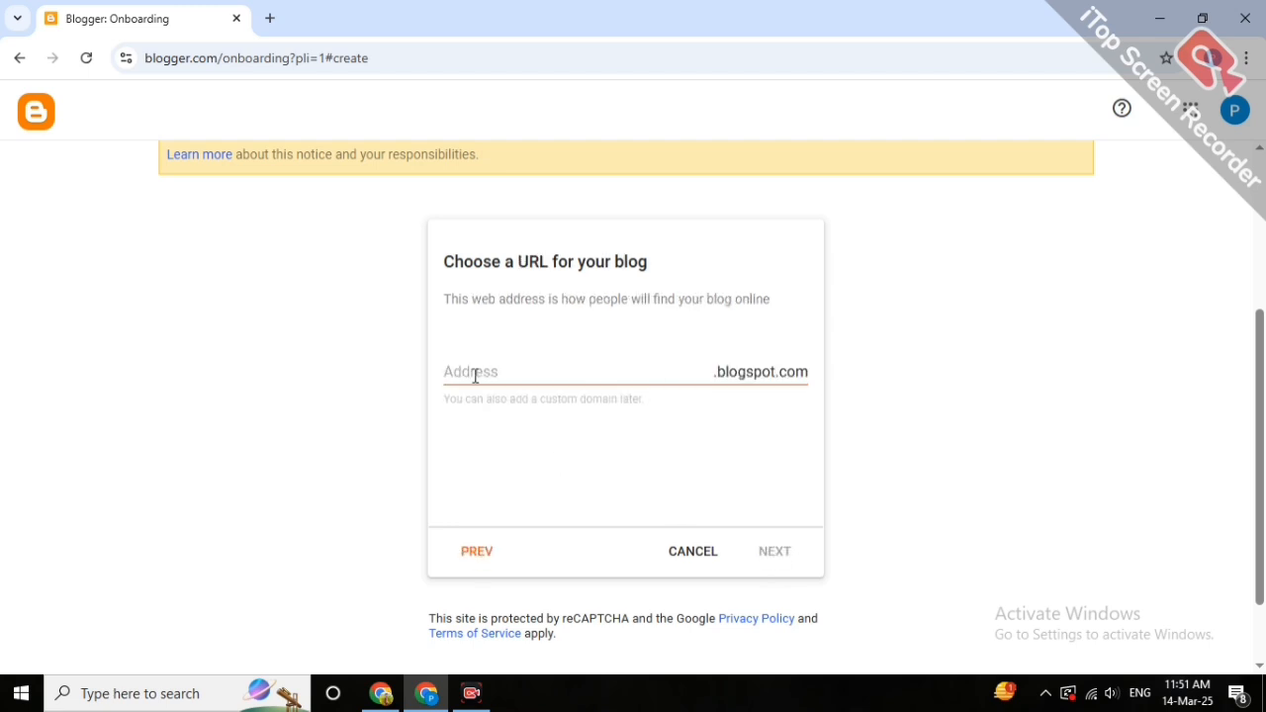
Set the blog address to onlinedigitel.blogspot.com and continue to the display name.
click(475, 376)
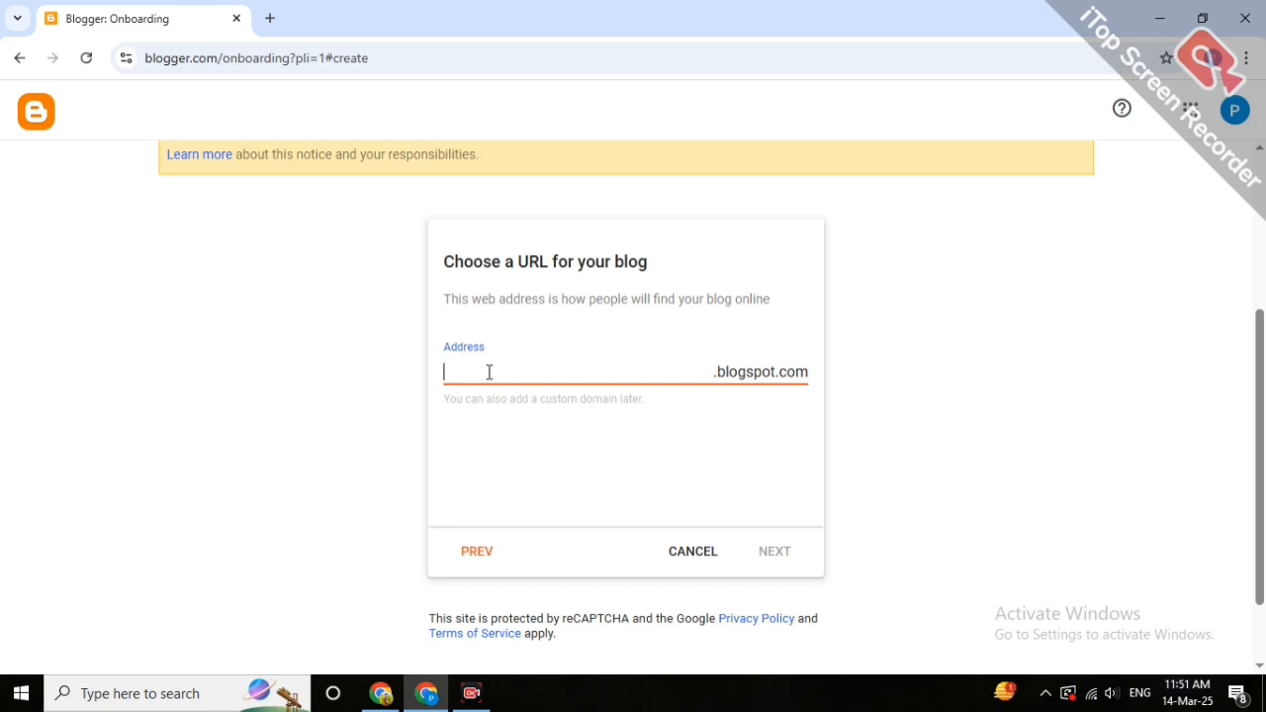
text(onlinedigit)
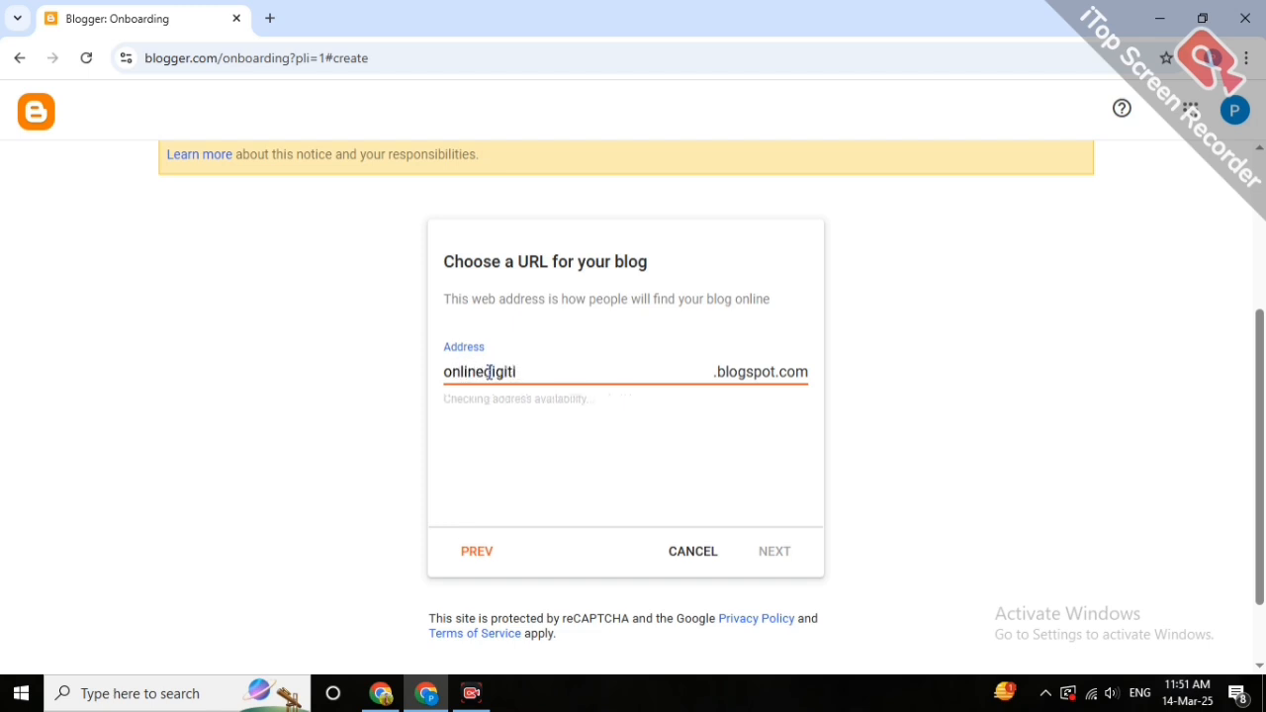
text(el)
click(619, 453)
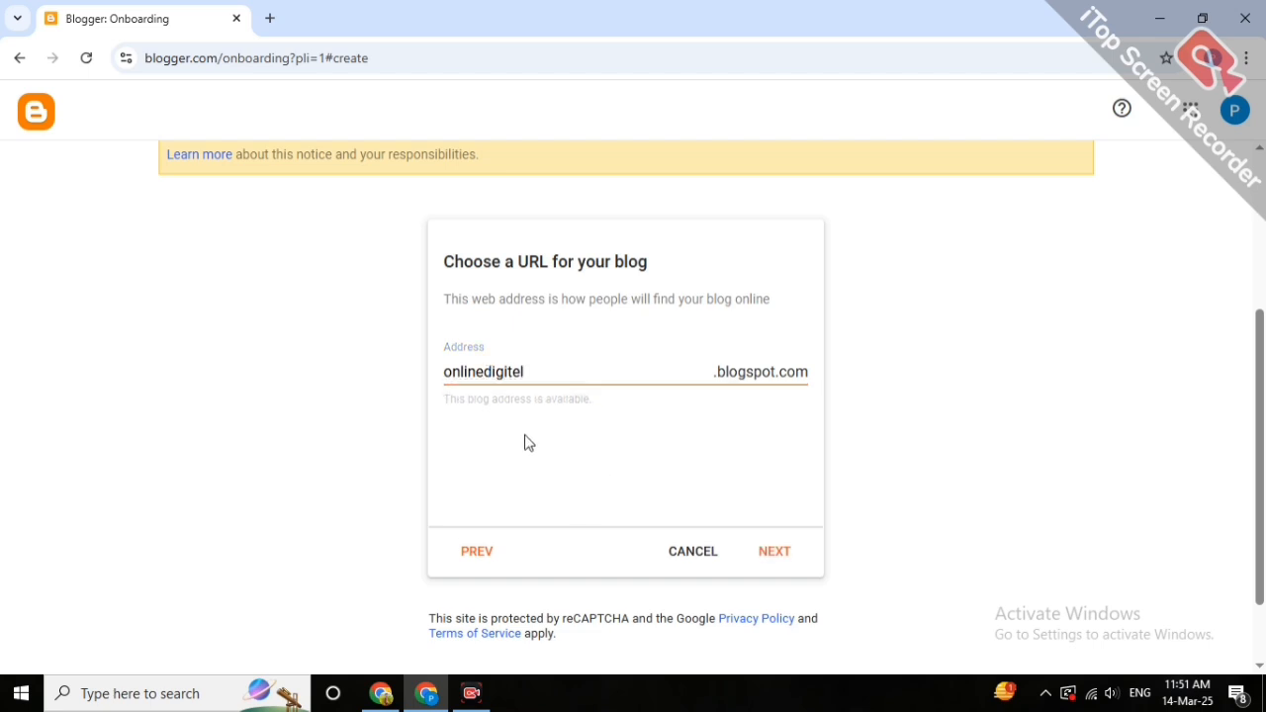
click(775, 552)
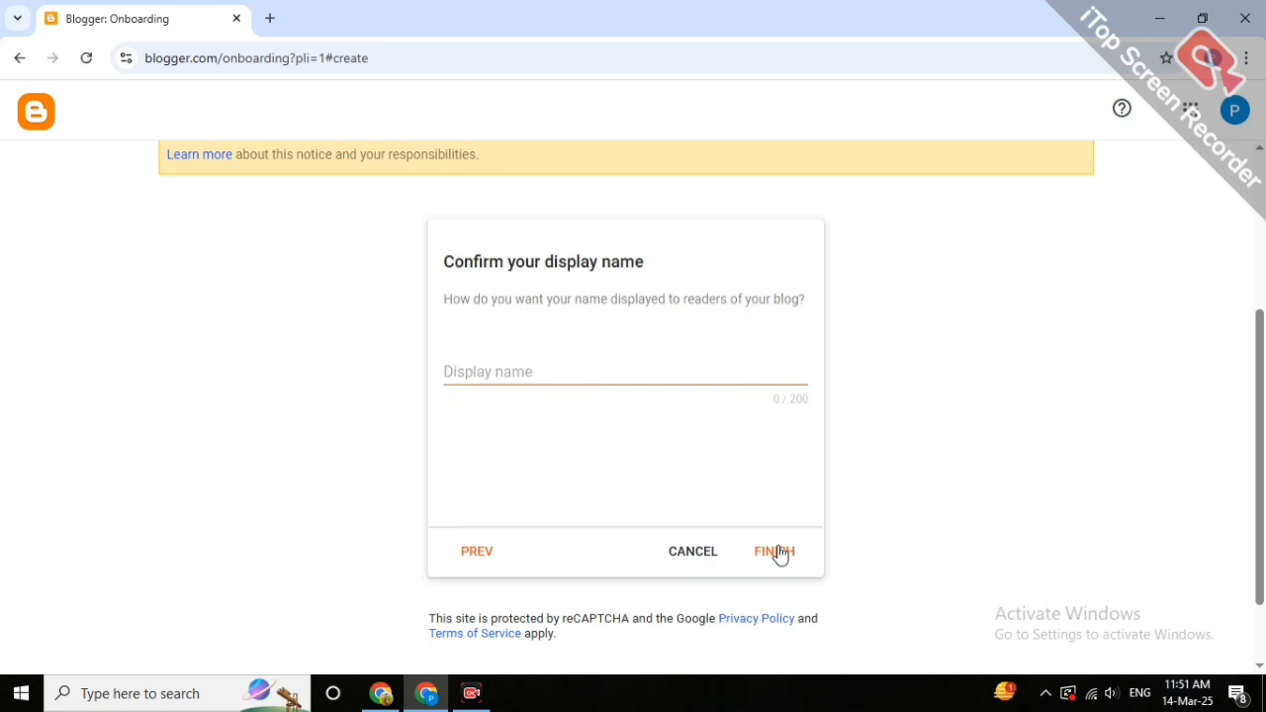
Enter Online Digital as the display name shown to the blog's readers.
click(537, 372)
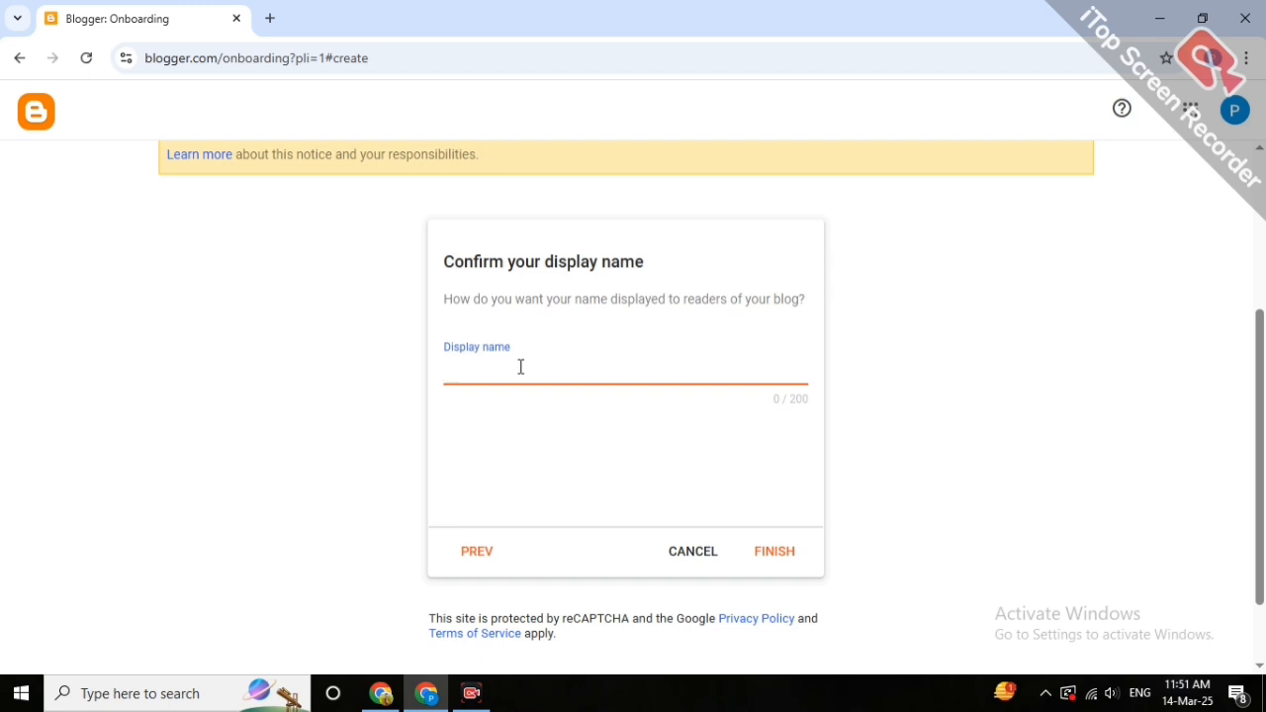
text(Online Digit)
key(BackSpace)
text(tal)
Go back to the blog address, try onlinedigital, and set it back to onlinedigitel before continuing.
click(476, 556)
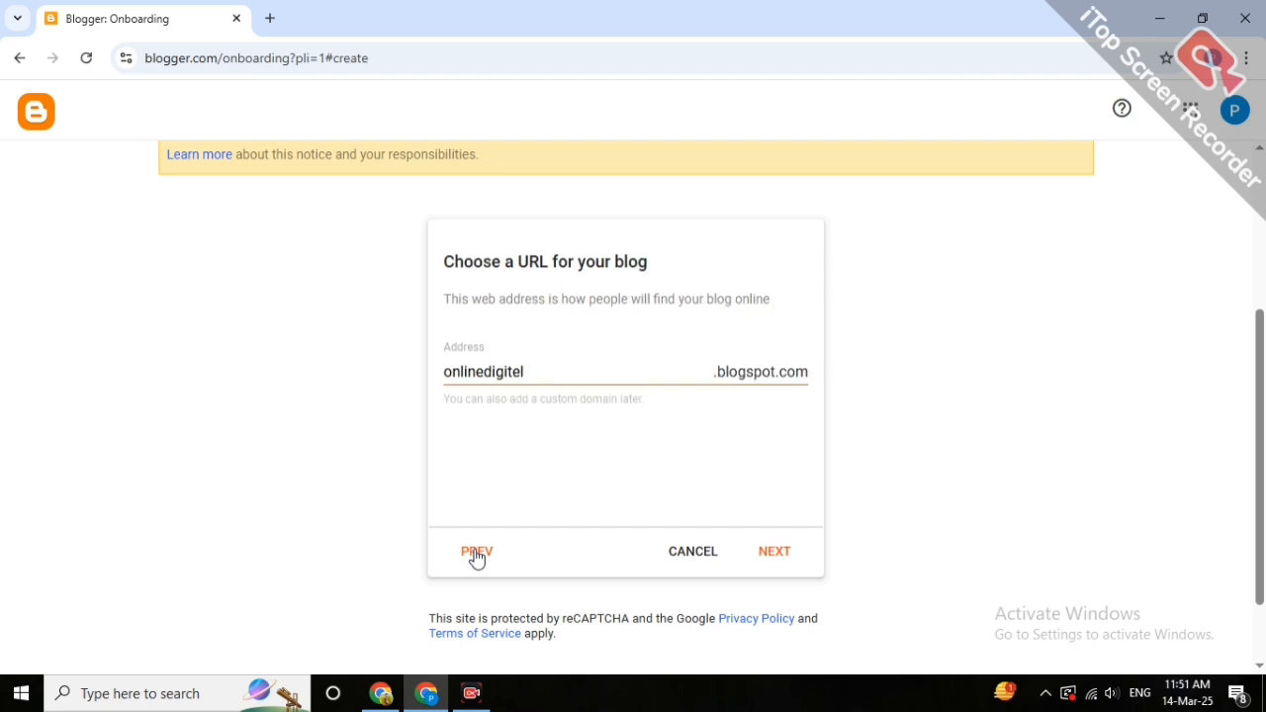
click(521, 372)
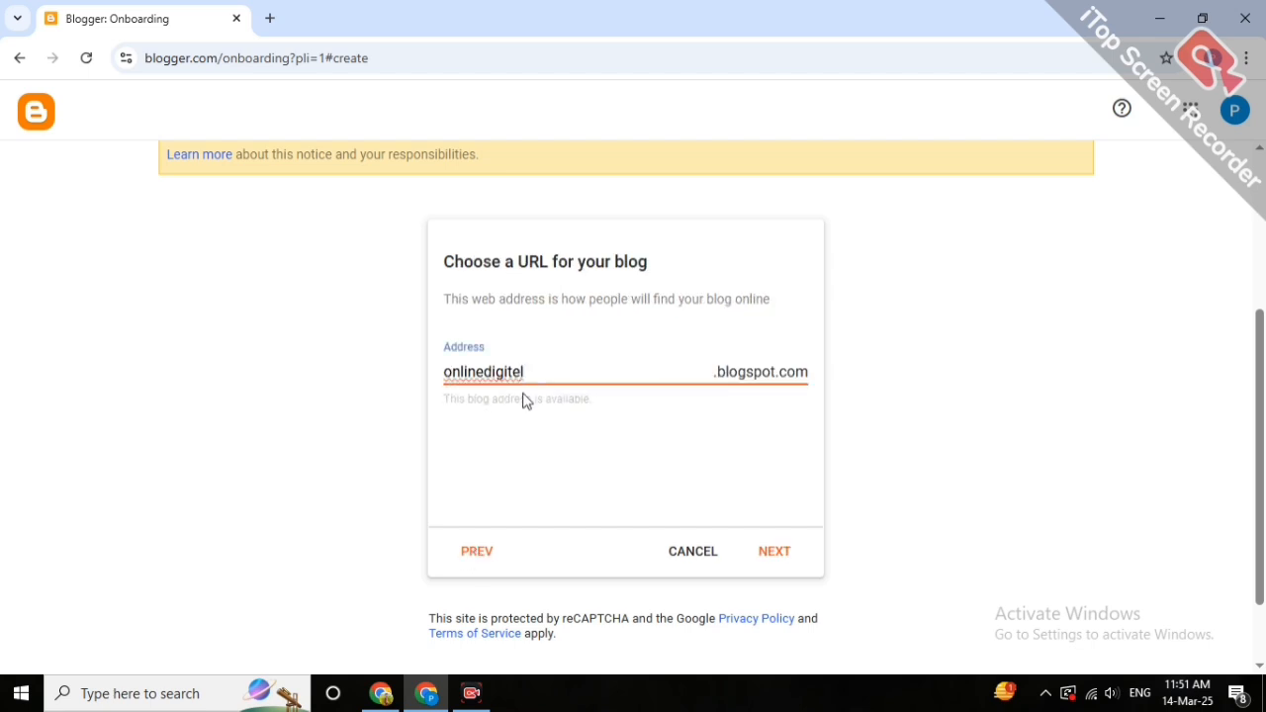
text(l)
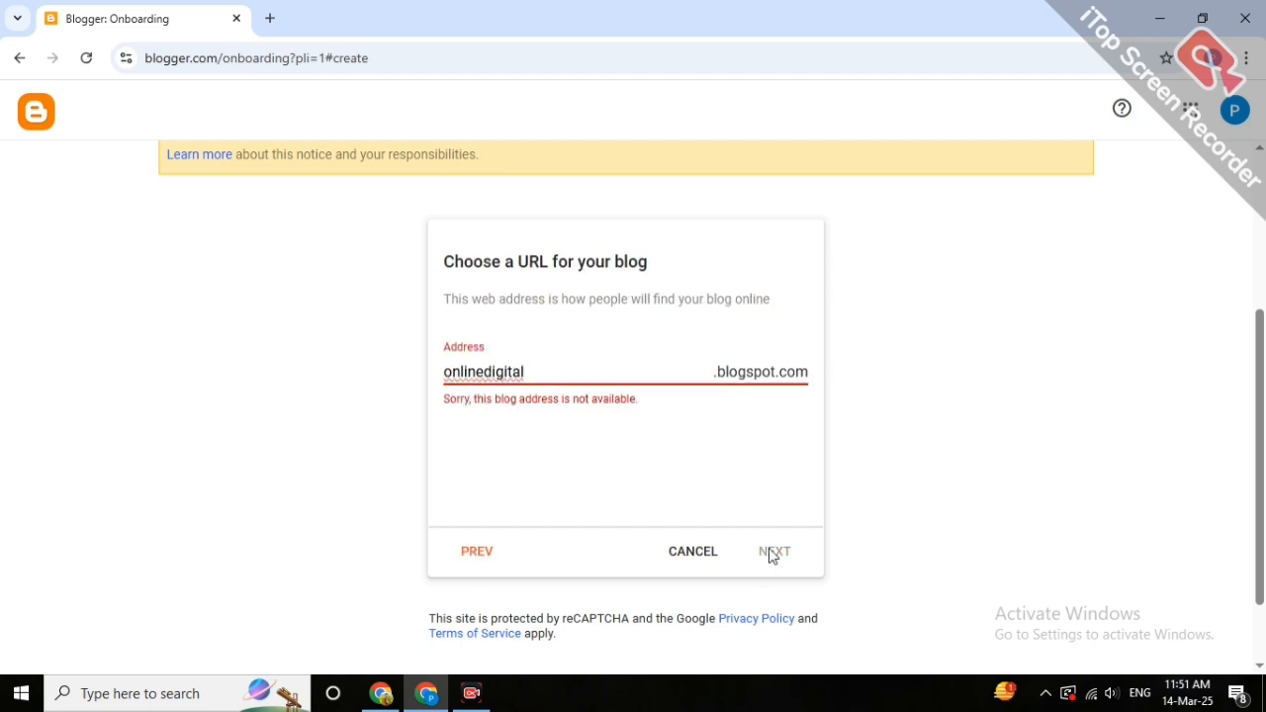
key(BackSpace)
key(BackSpace)
text(e)
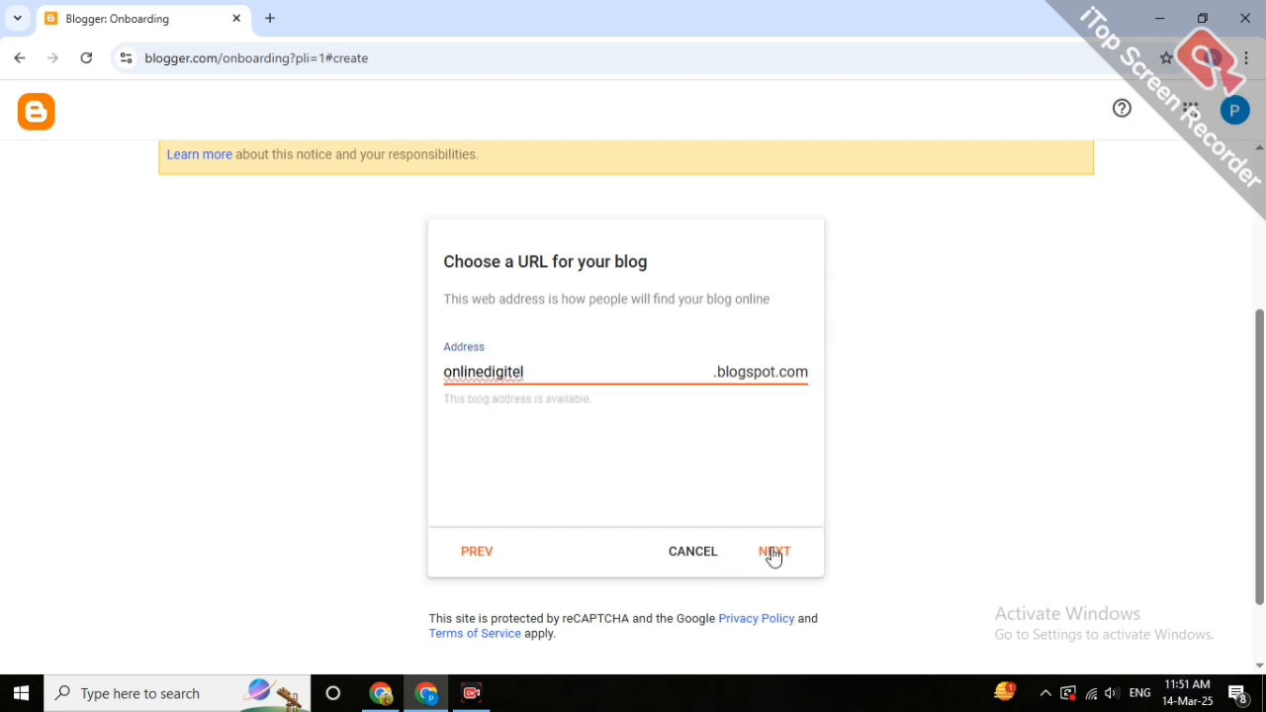
click(773, 554)
Enter Online Digitel as the blog's display name.
click(508, 369)
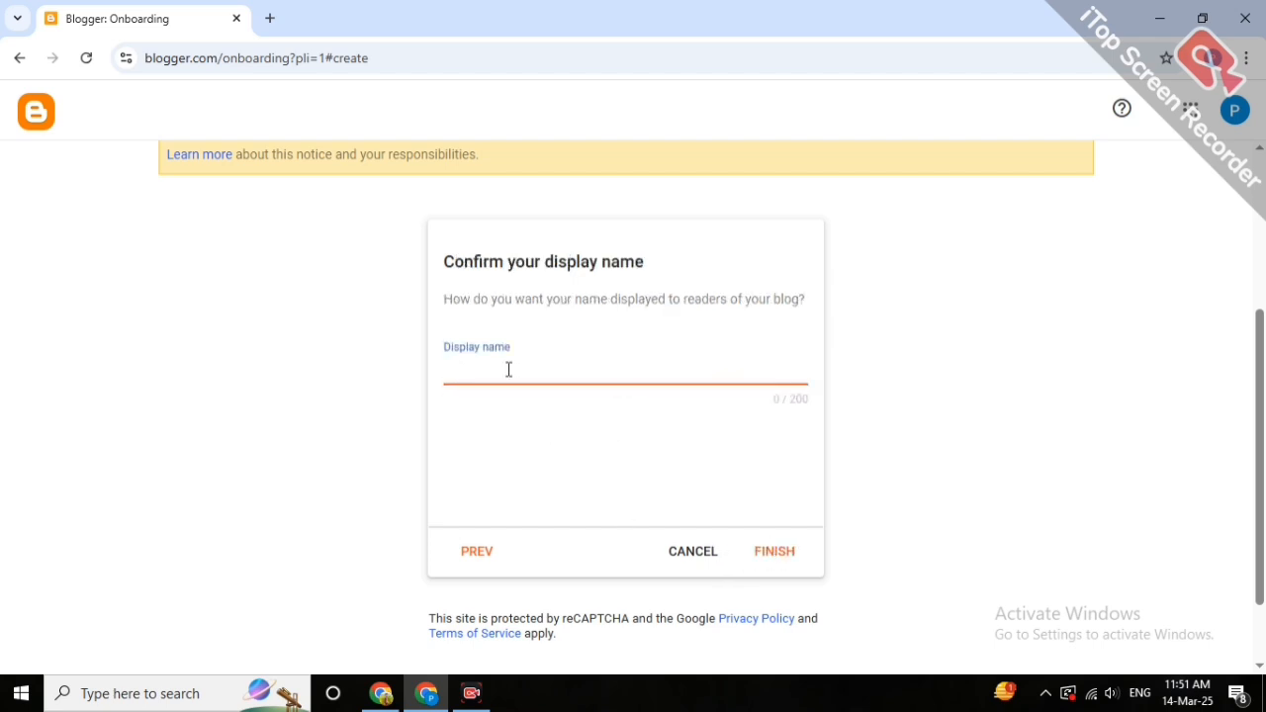
text(Online Digitel)
click(782, 557)
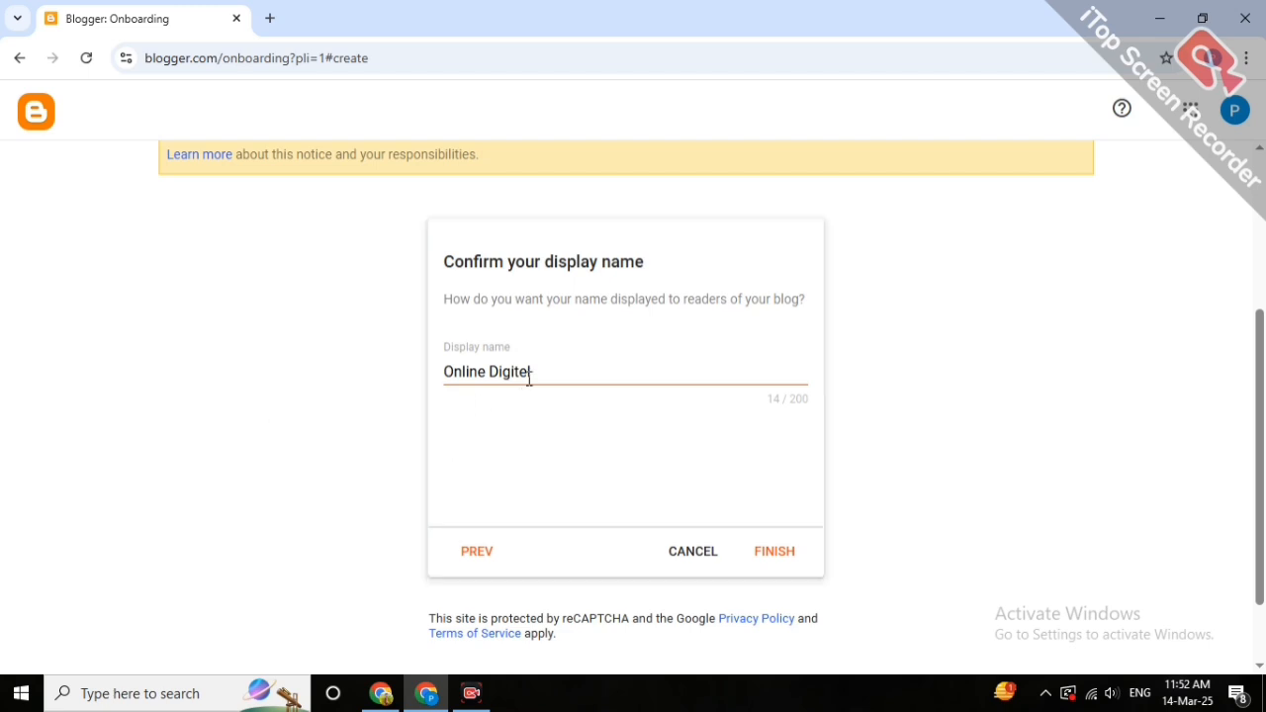
Replace the display name with Online Digital and finish creating the blog.
drag(534, 372, 412, 391)
key(BackSpace)
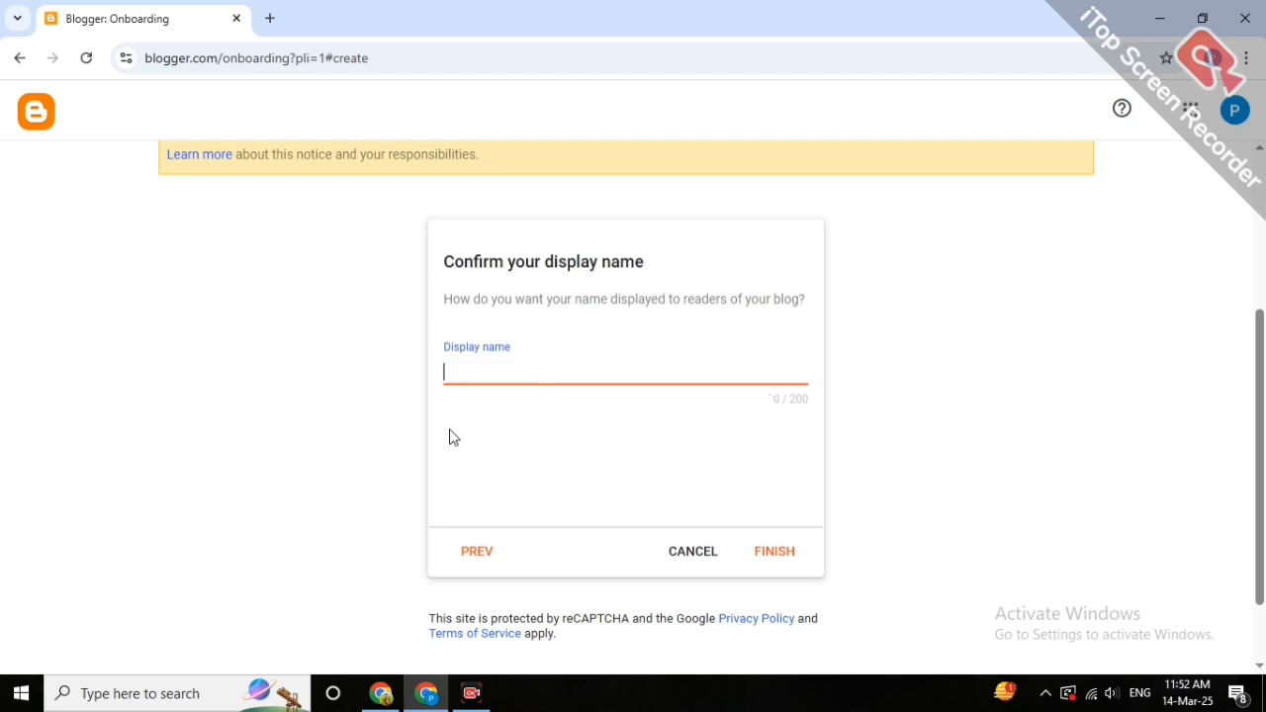
text(Online Digital)
click(784, 556)
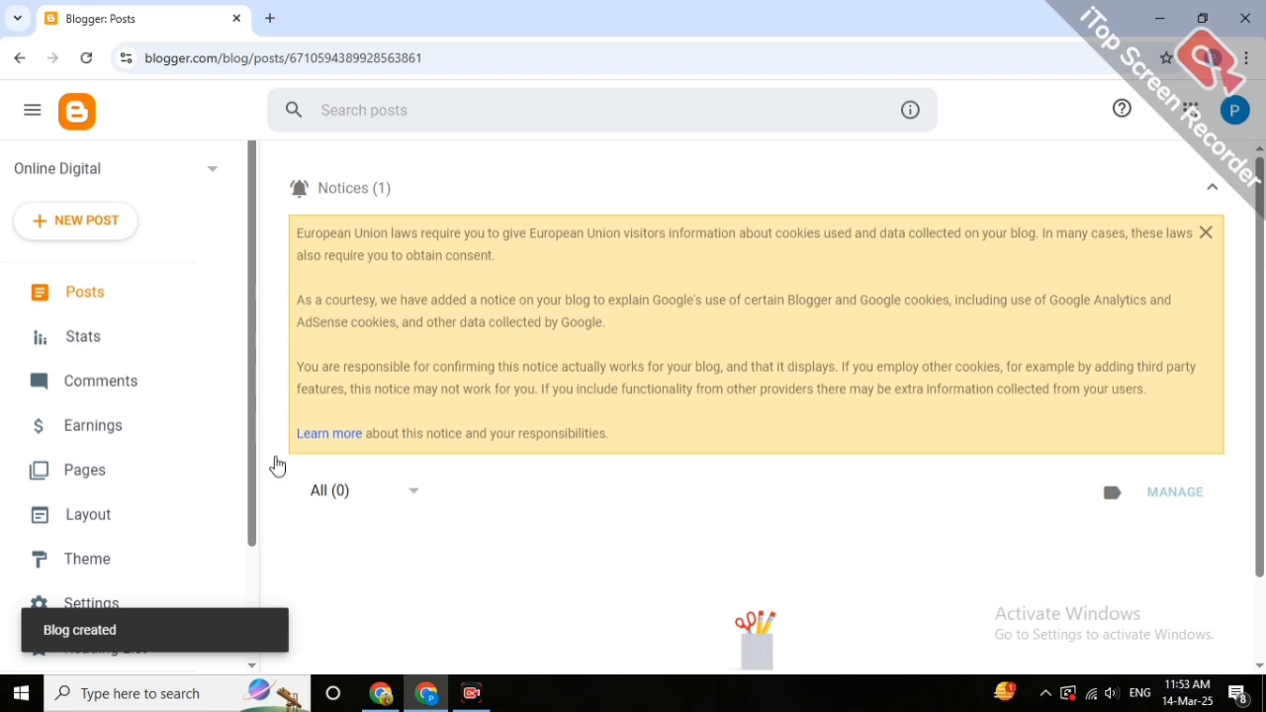
Check the list of own blogs and view the live page of the Online Digital blog.
click(210, 173)
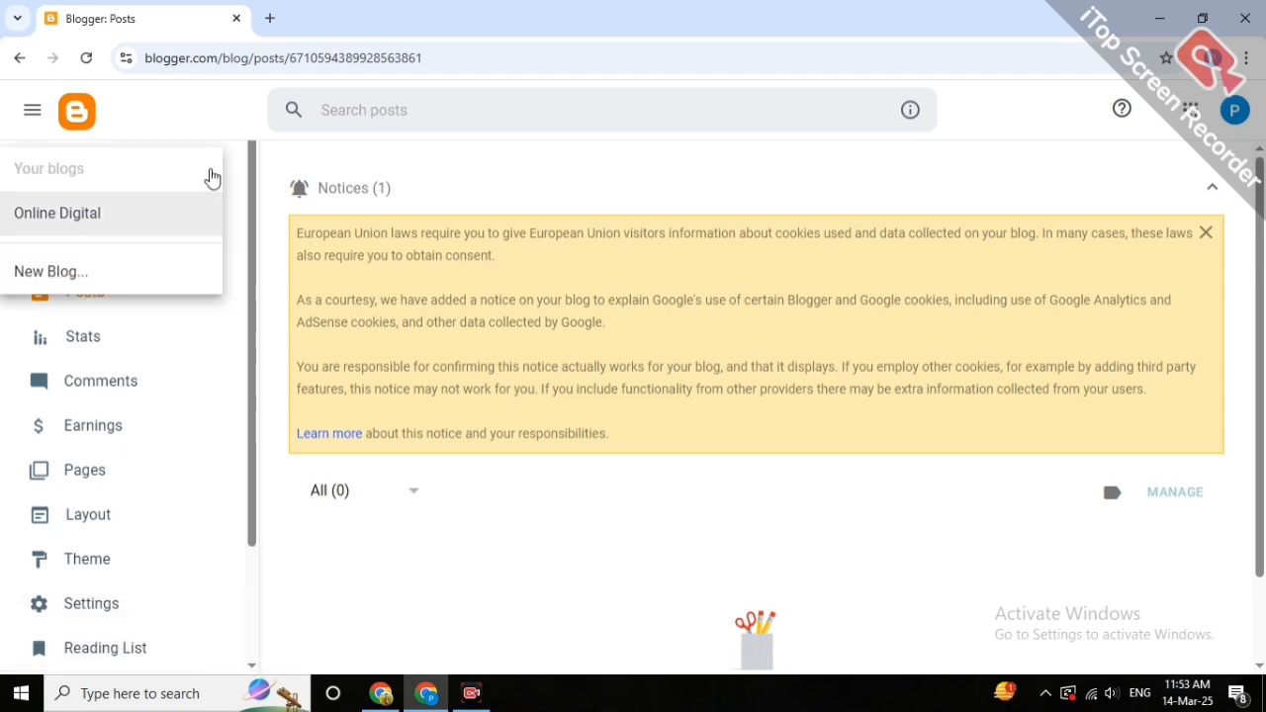
click(629, 125)
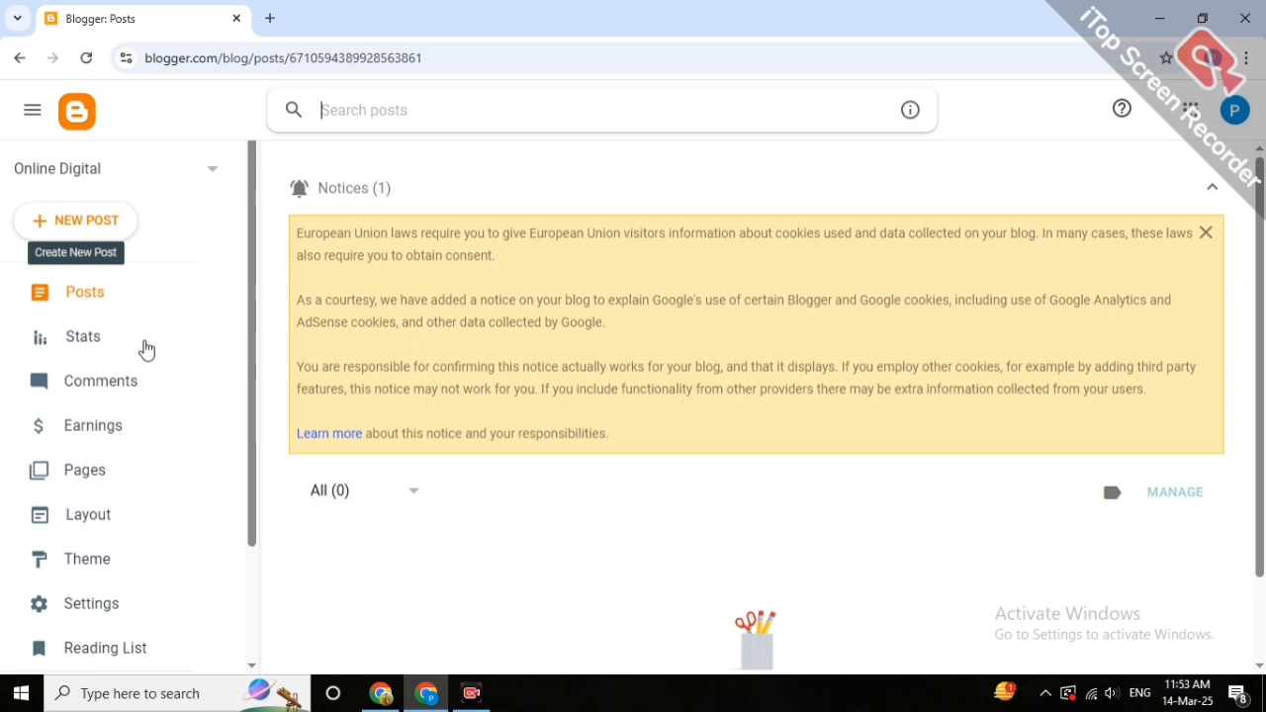
scroll(99, 560, down, 2)
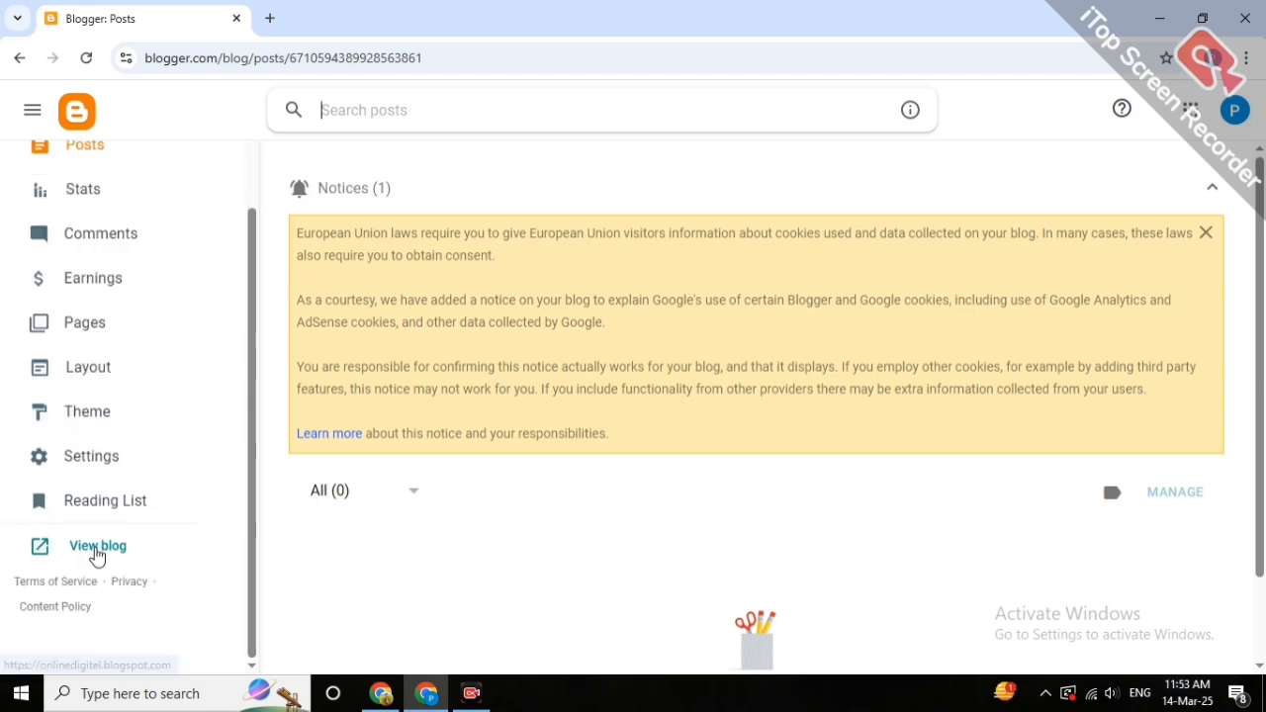
click(97, 552)
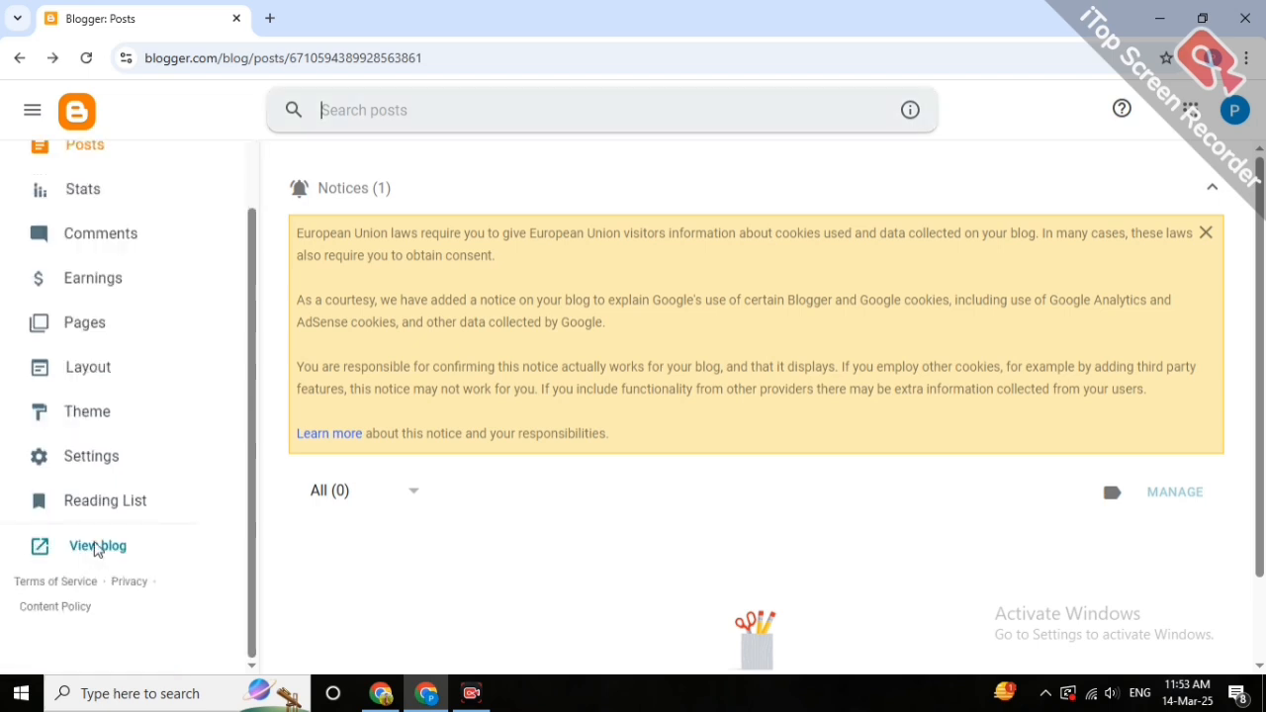
click(97, 547)
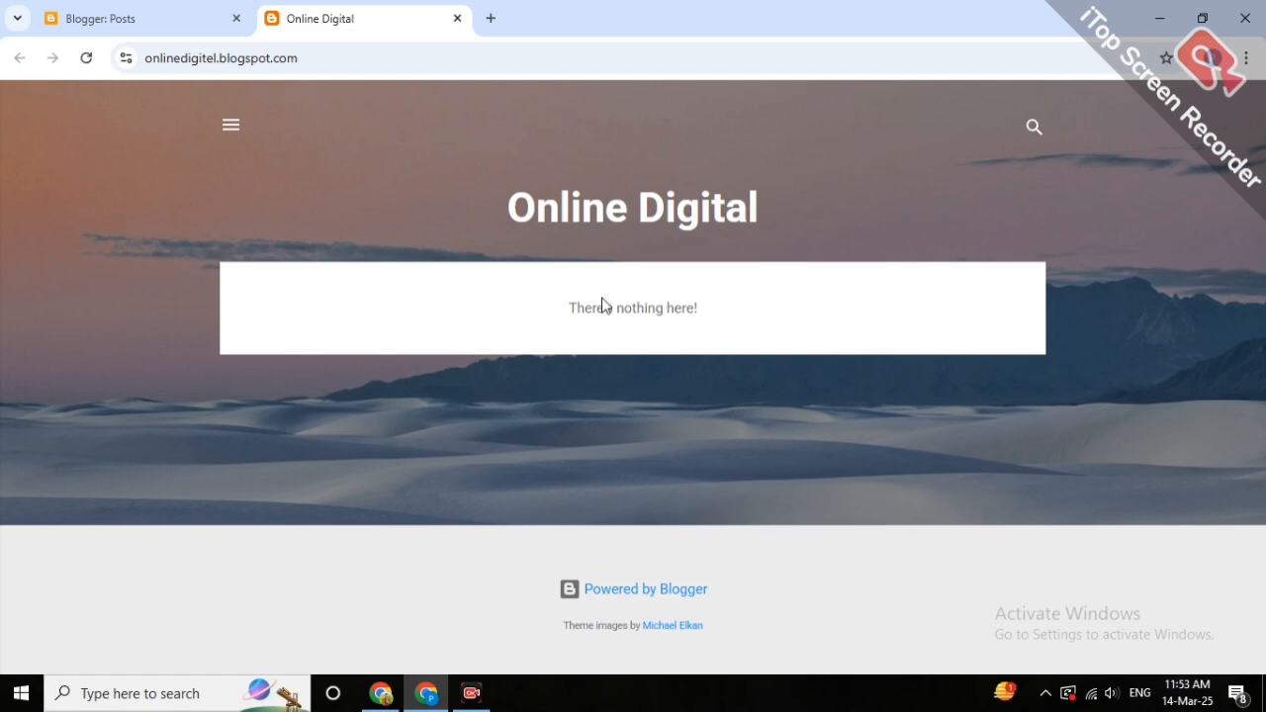
Return to the Blogger dashboard and create a new post.
click(150, 31)
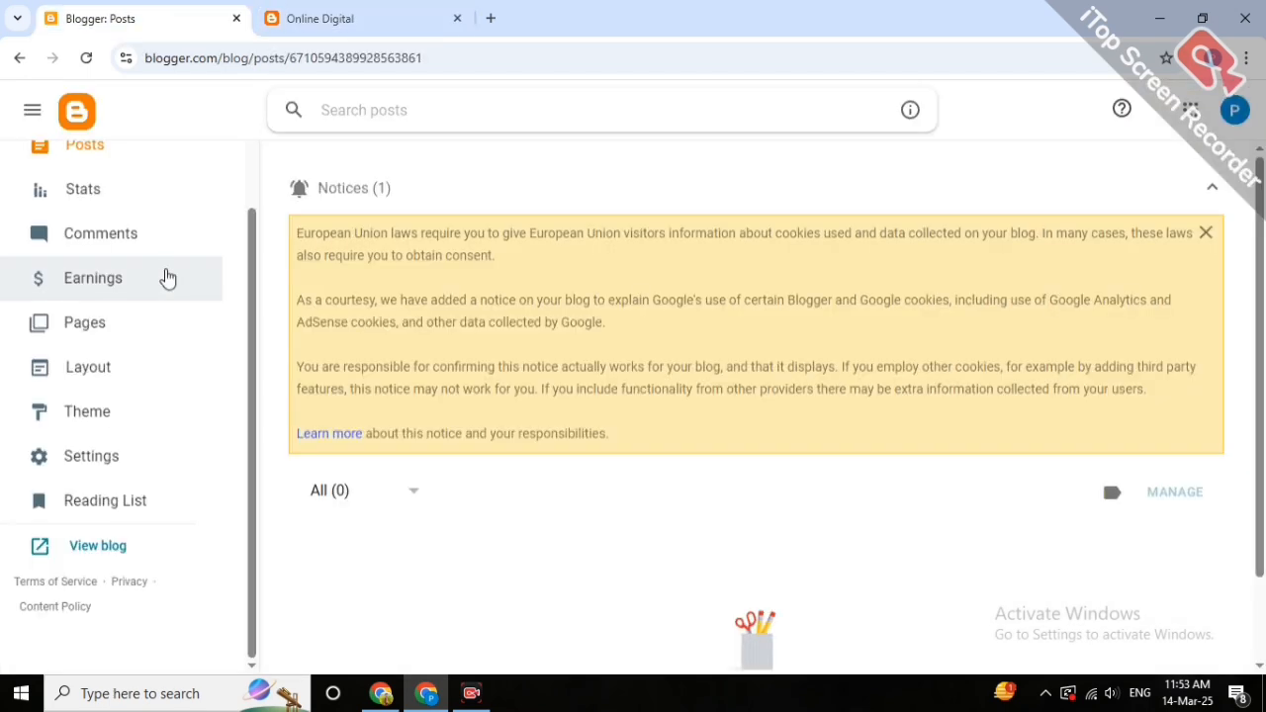
scroll(255, 328, up, 2)
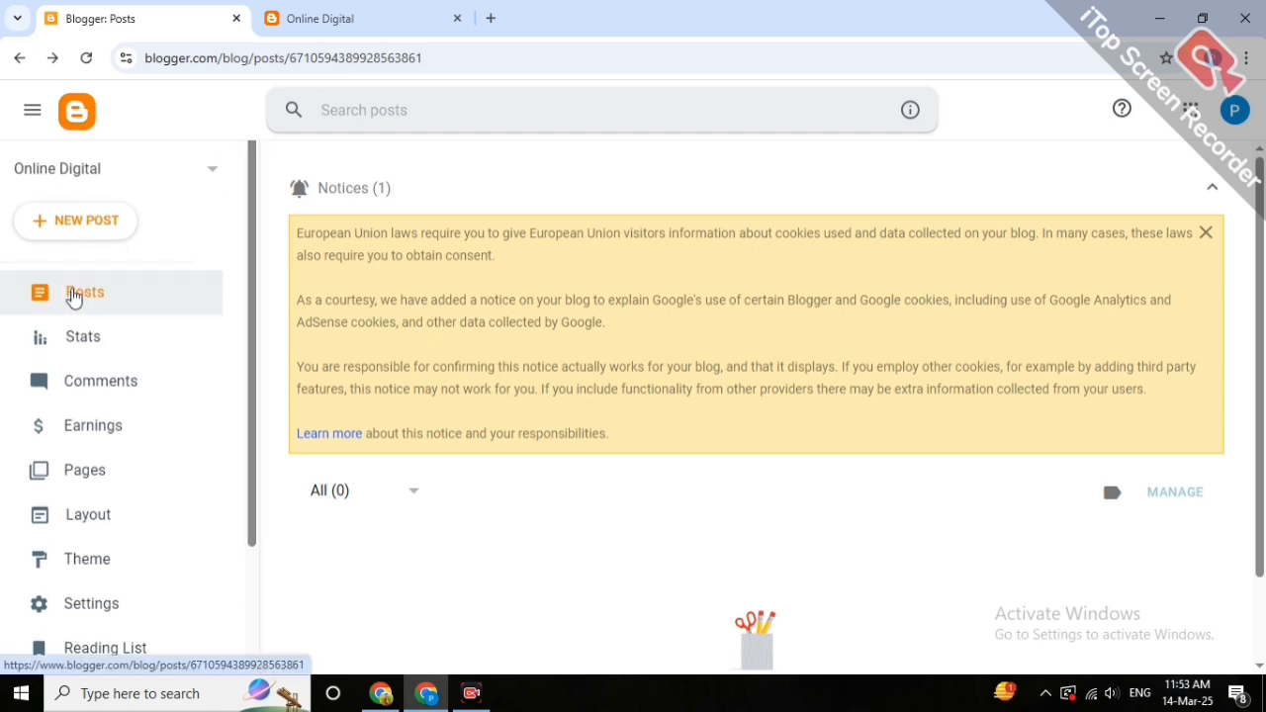
click(70, 233)
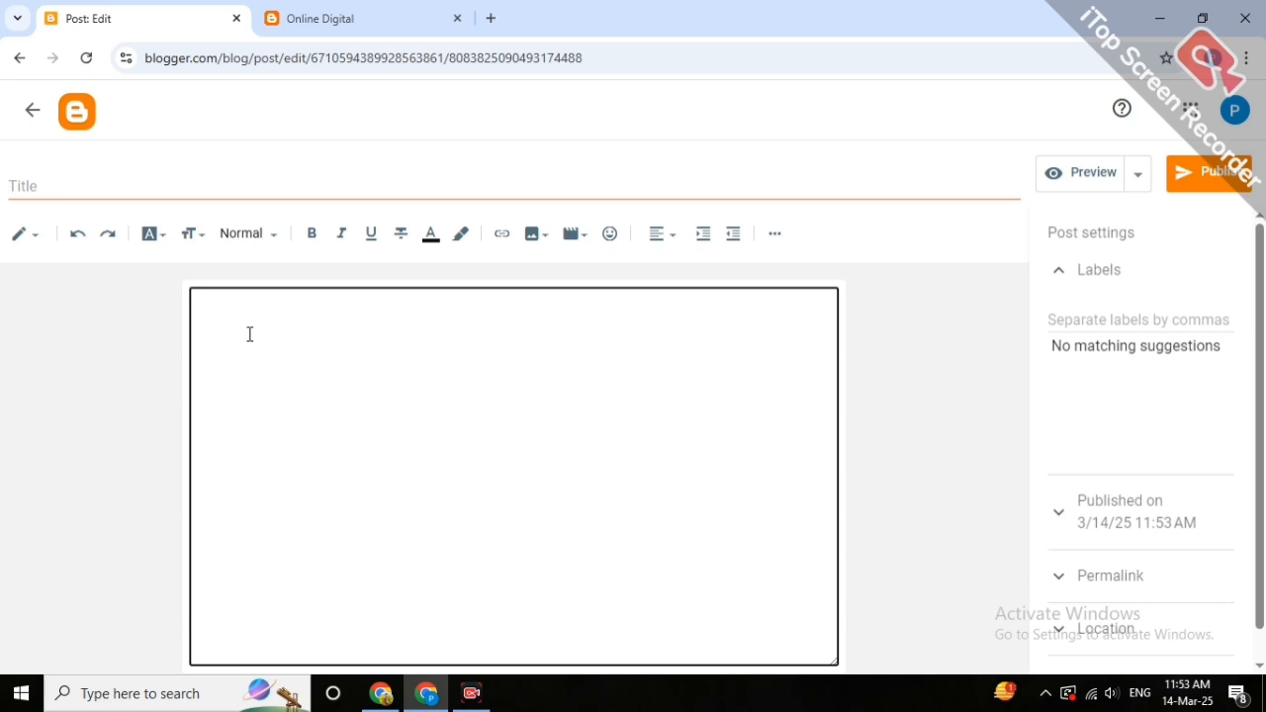
Write "Hello guyes welcome to my blogger site" as the body text of the new post.
click(206, 307)
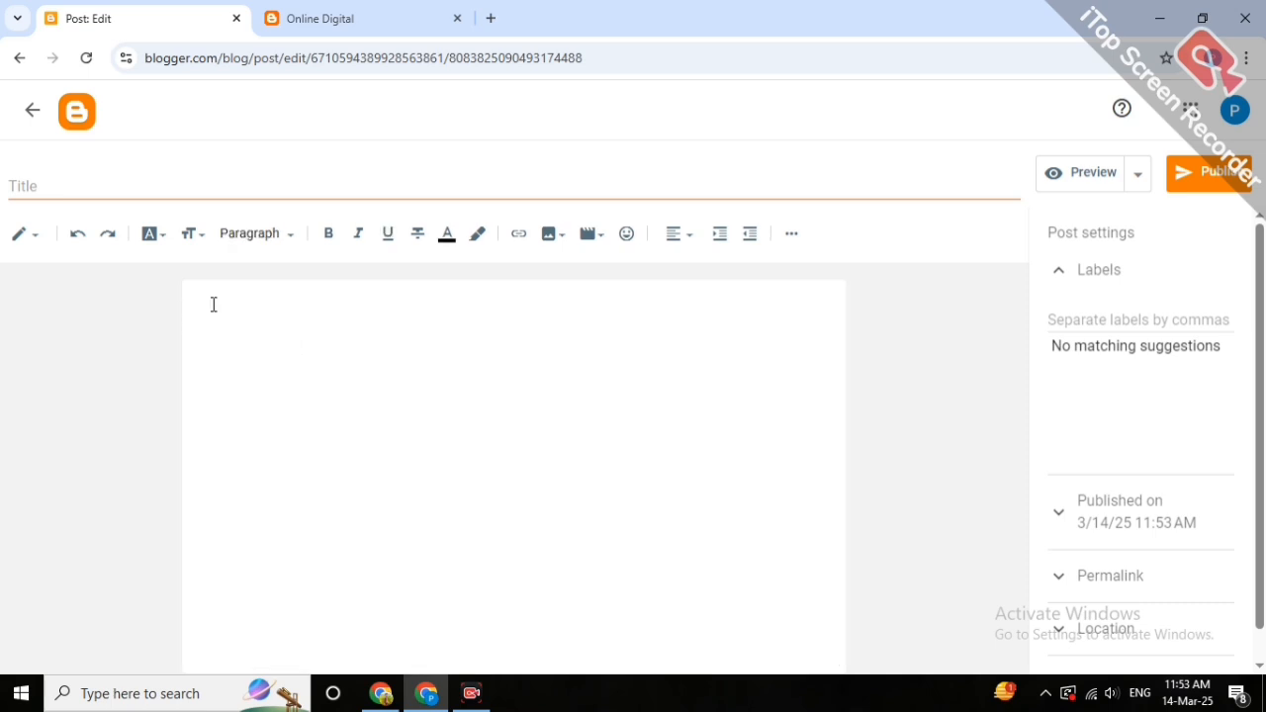
text(Hello guyes we)
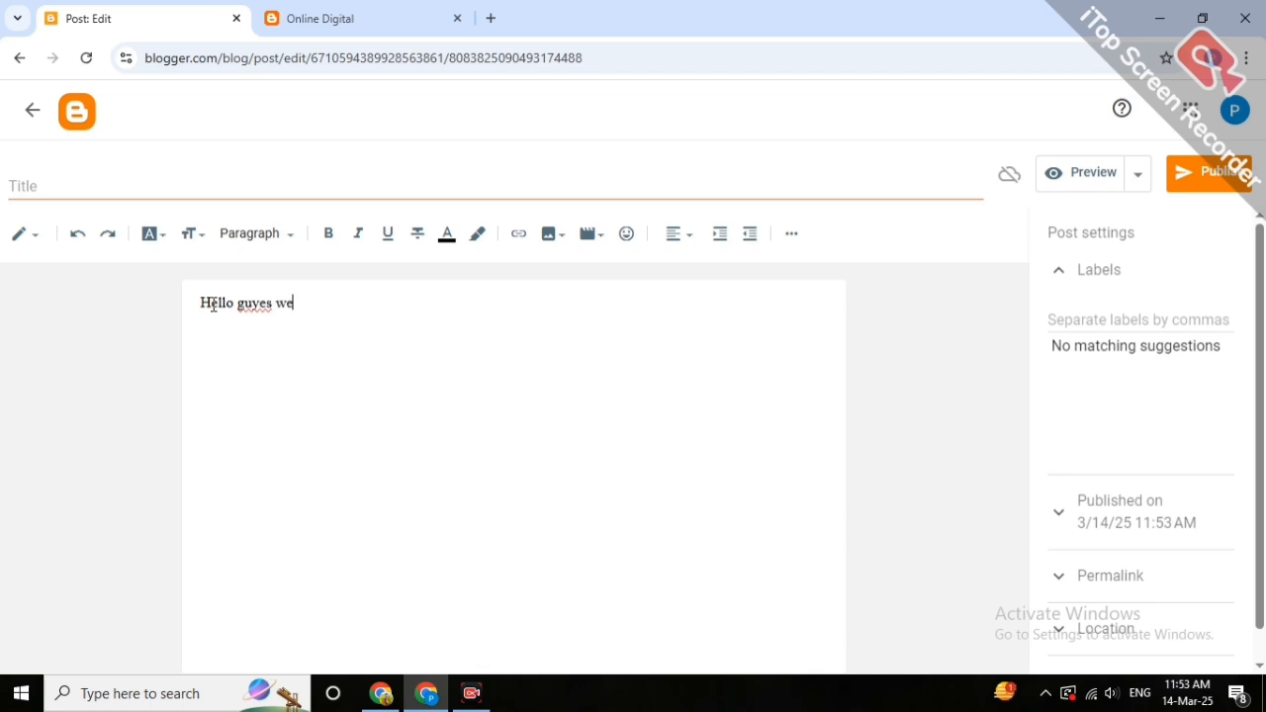
text(lc)
text(ome to my)
text( bloc)
key(BackSpace)
key(BackSpace)
text(ogger )
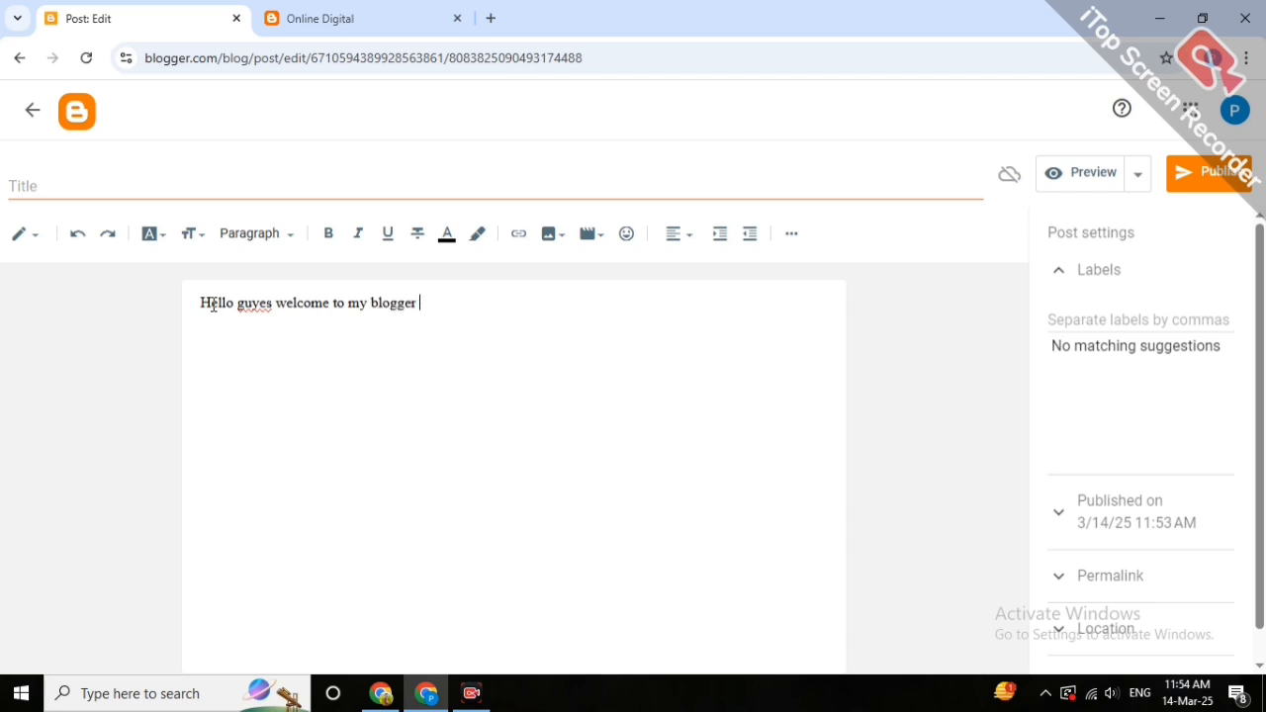
text(site)
Title the post "Hello" and publish it to the blog, confirming the publication.
click(270, 186)
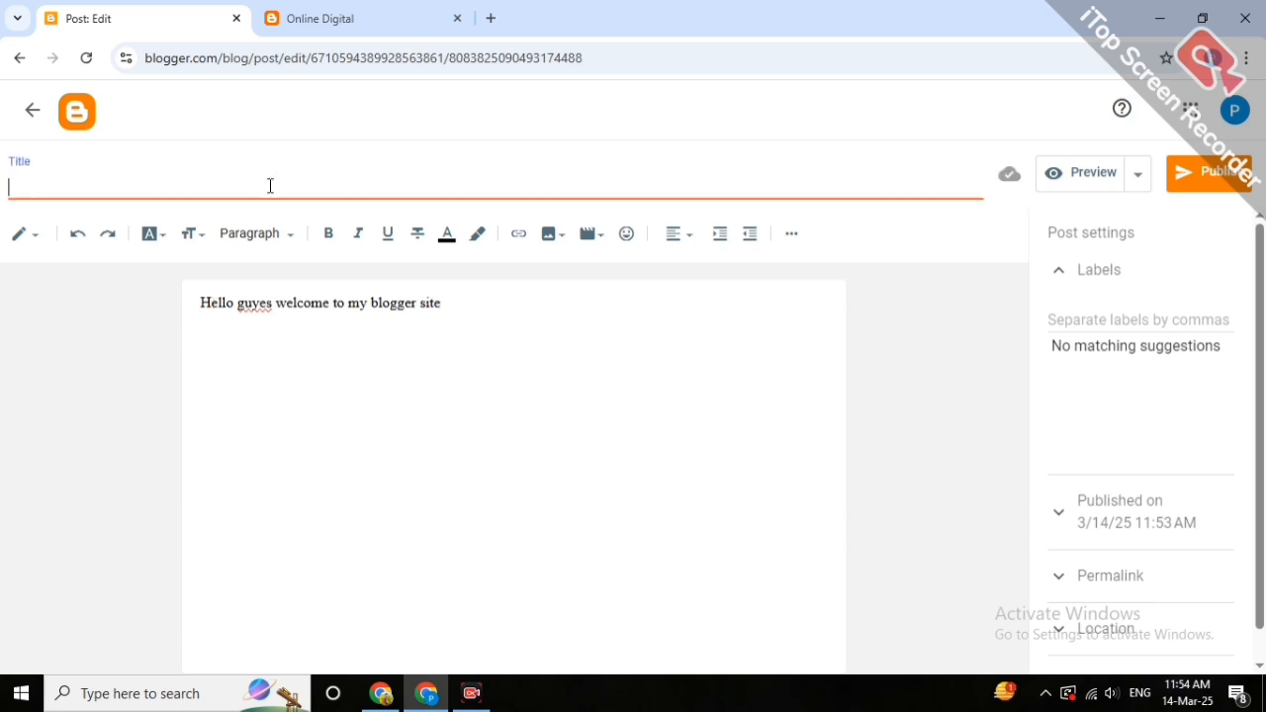
text(Hello)
click(519, 302)
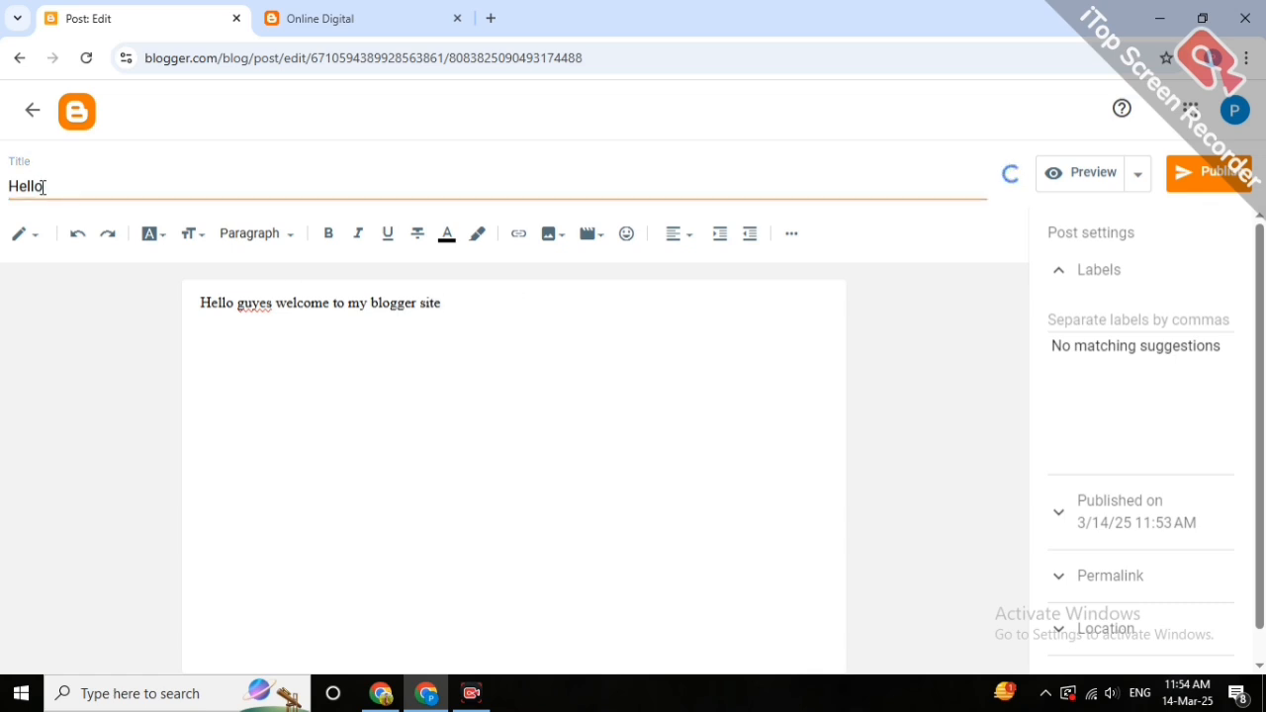
double_click(43, 187)
click(60, 187)
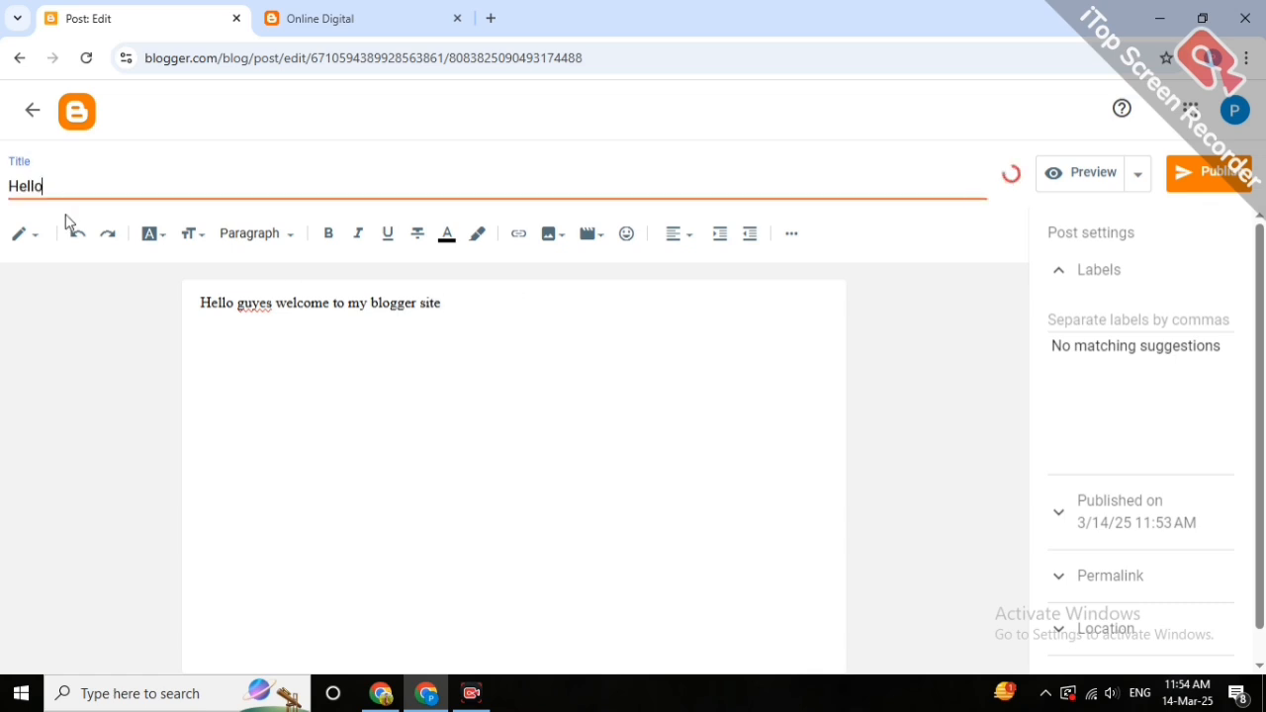
click(351, 379)
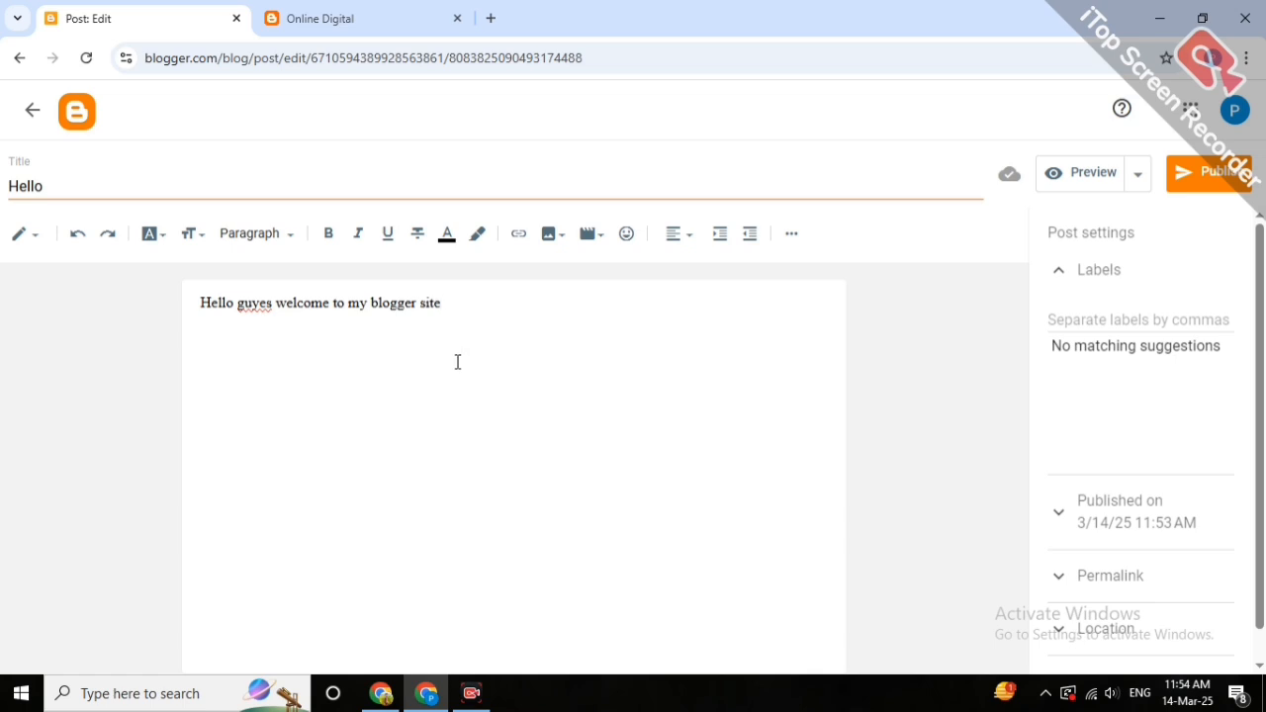
click(1187, 186)
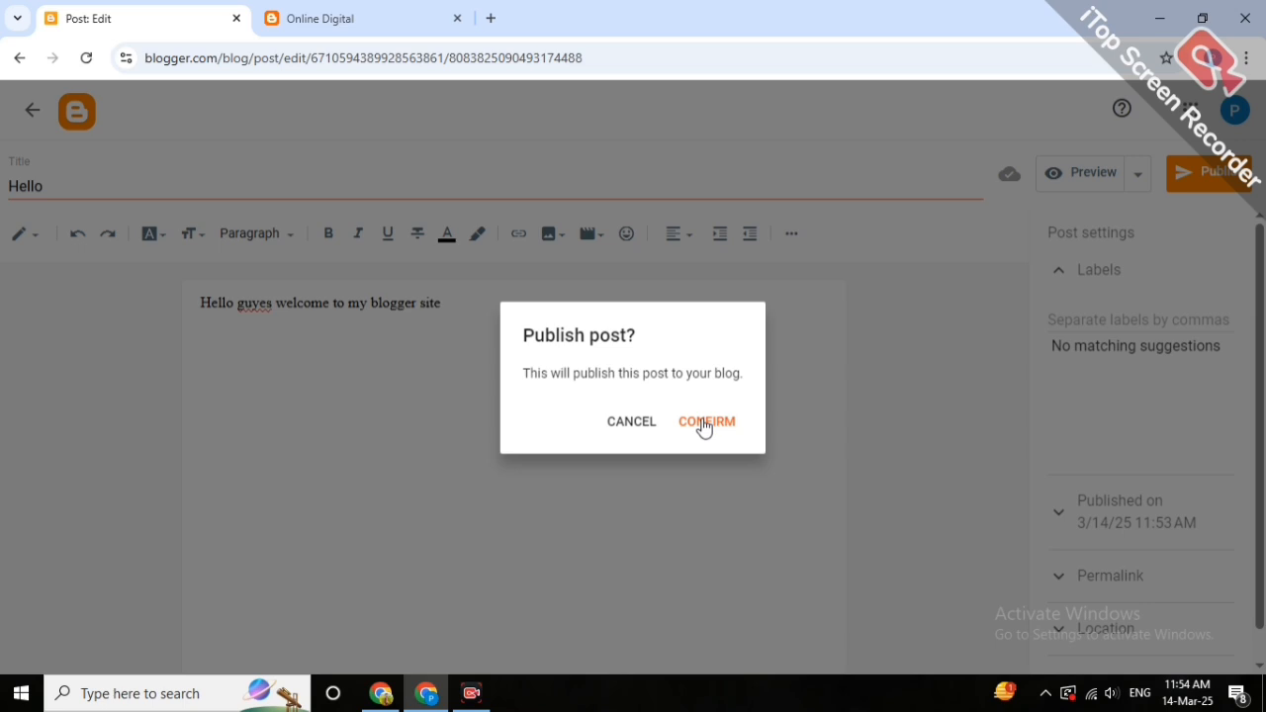
click(703, 423)
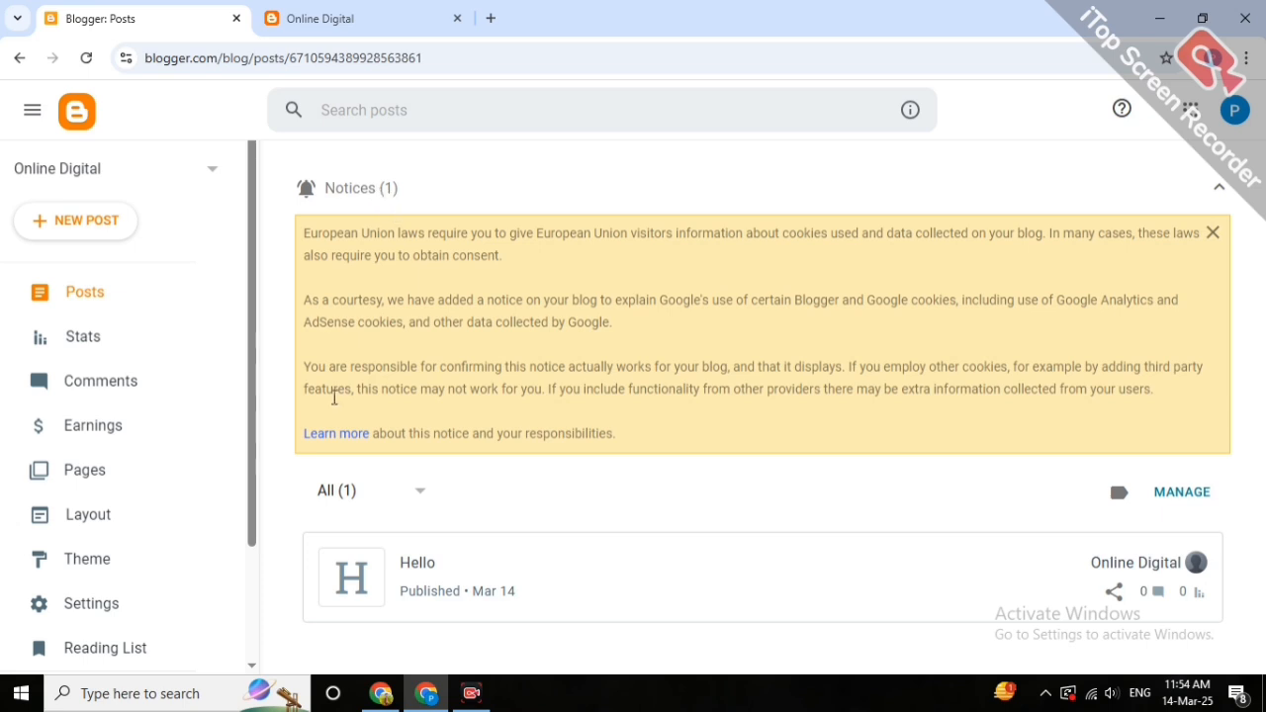
View the published Hello post live, refresh the Online Digital home page and open the full post from there.
mouse_move(488, 587)
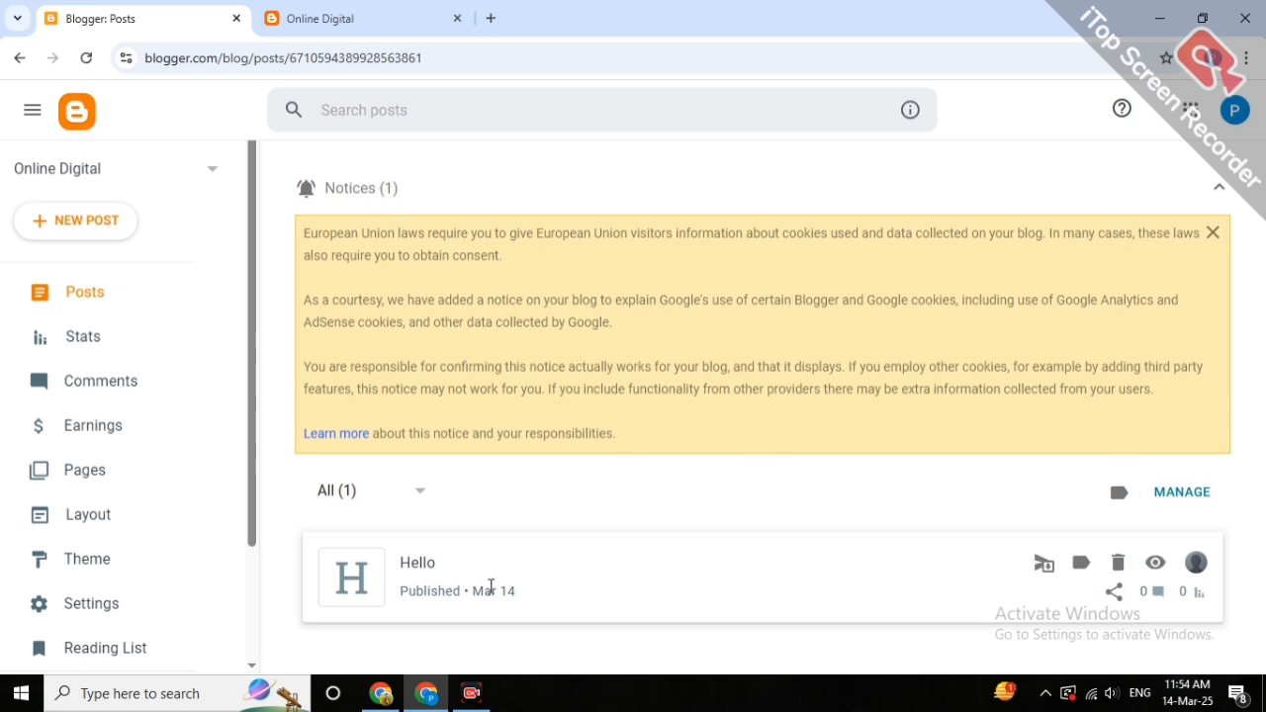
click(1155, 564)
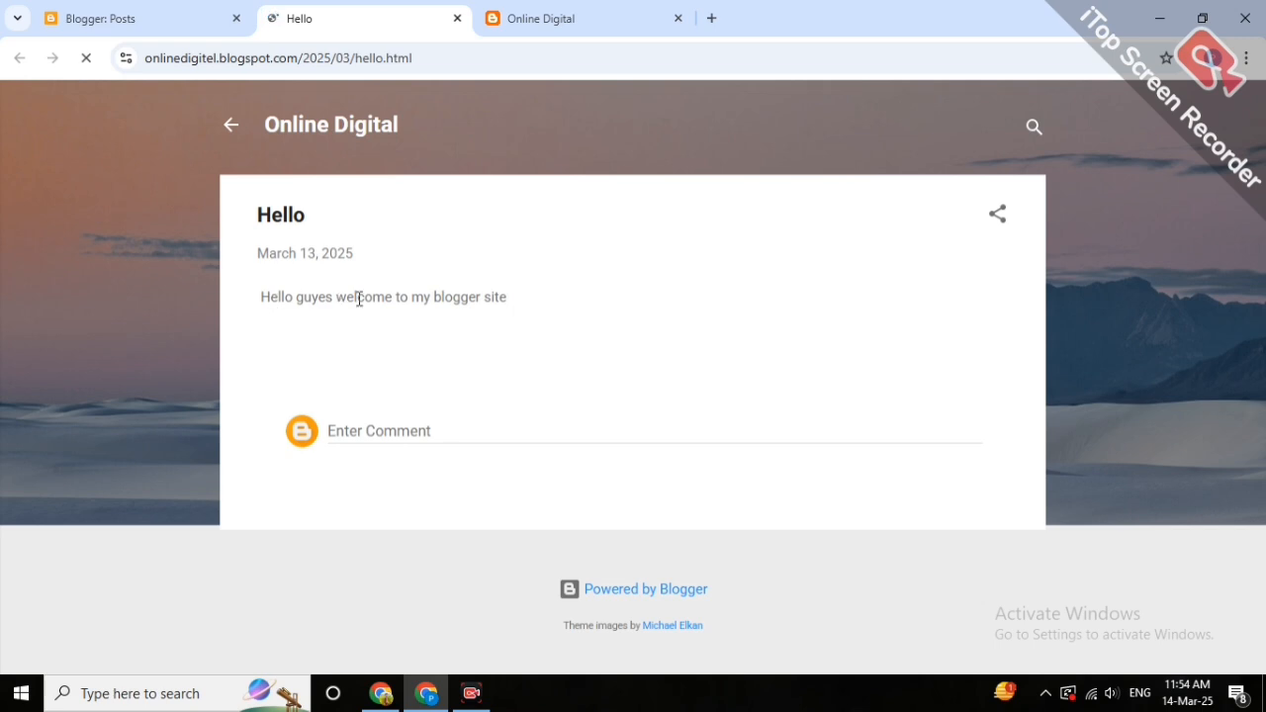
click(580, 12)
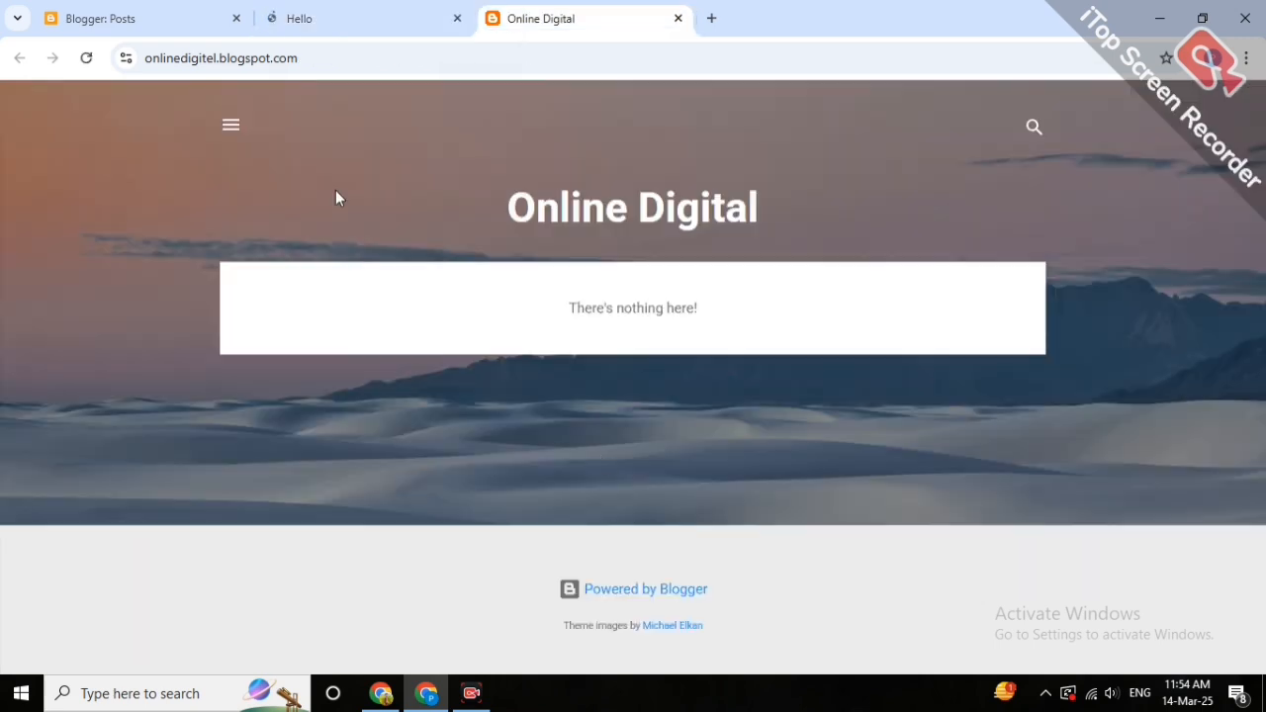
click(86, 59)
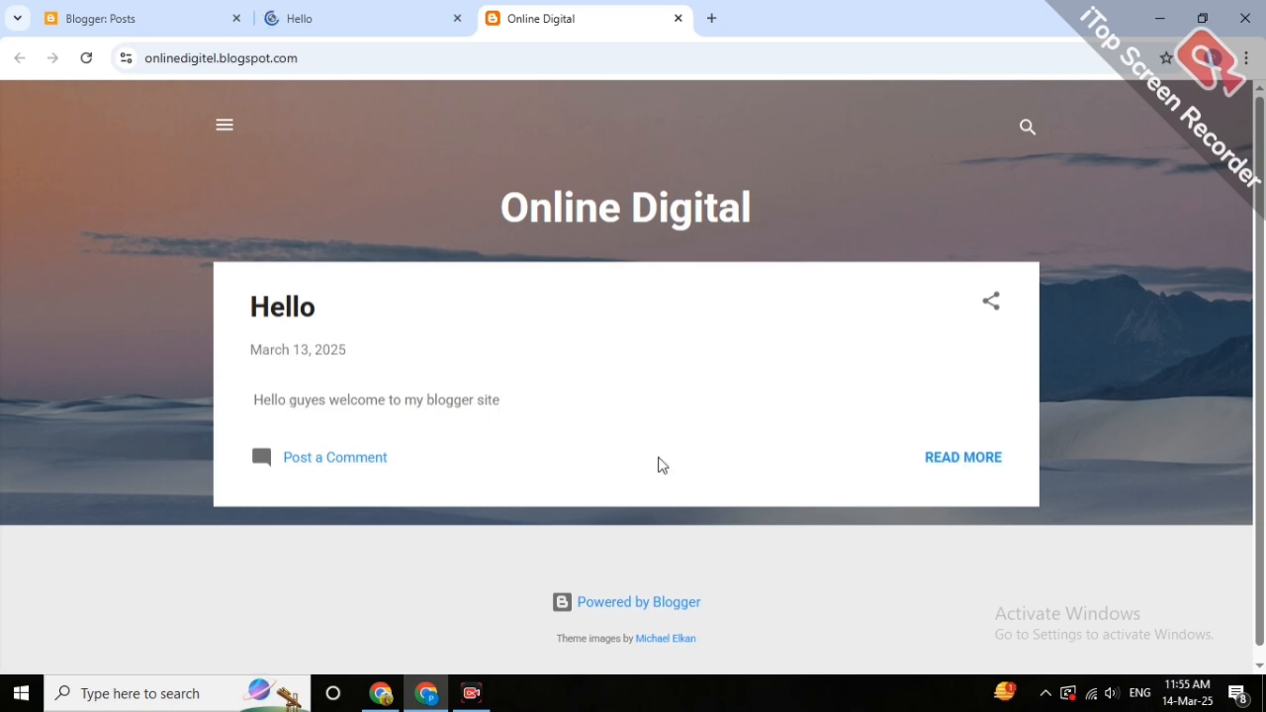
click(938, 458)
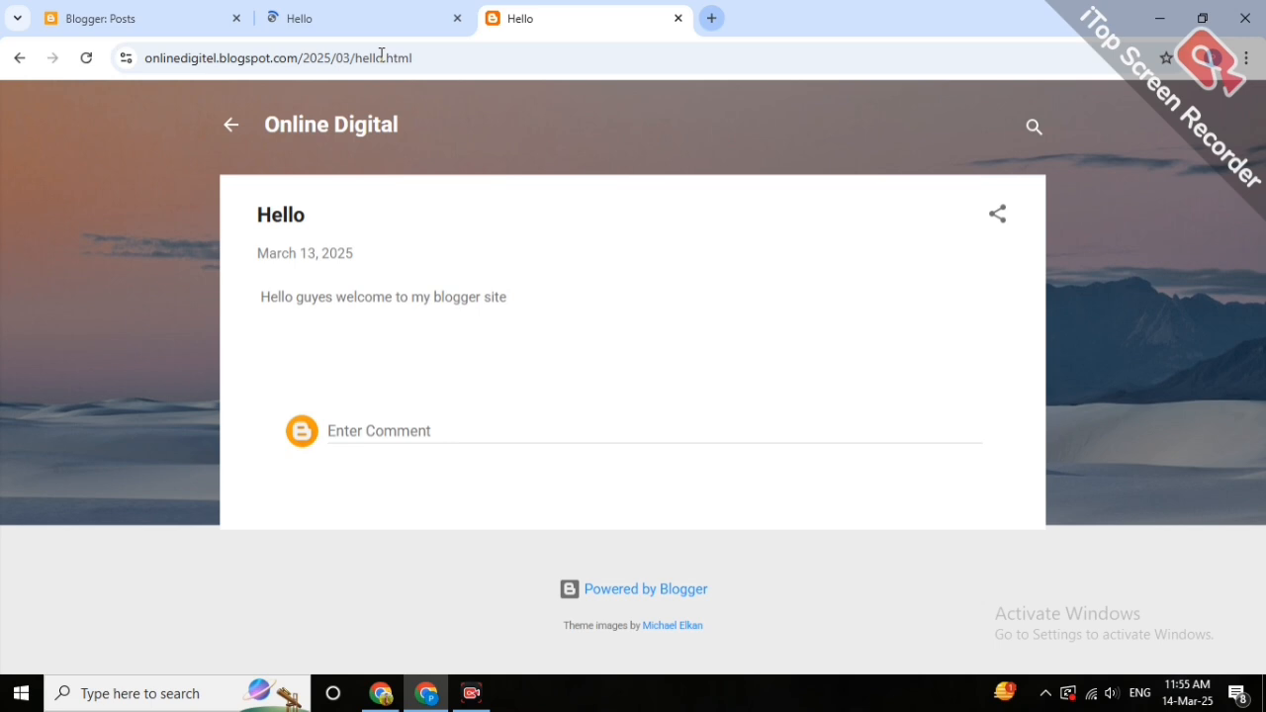
Search Google for "blogger theme free download" in a new browser tab.
key(ctrl+t)
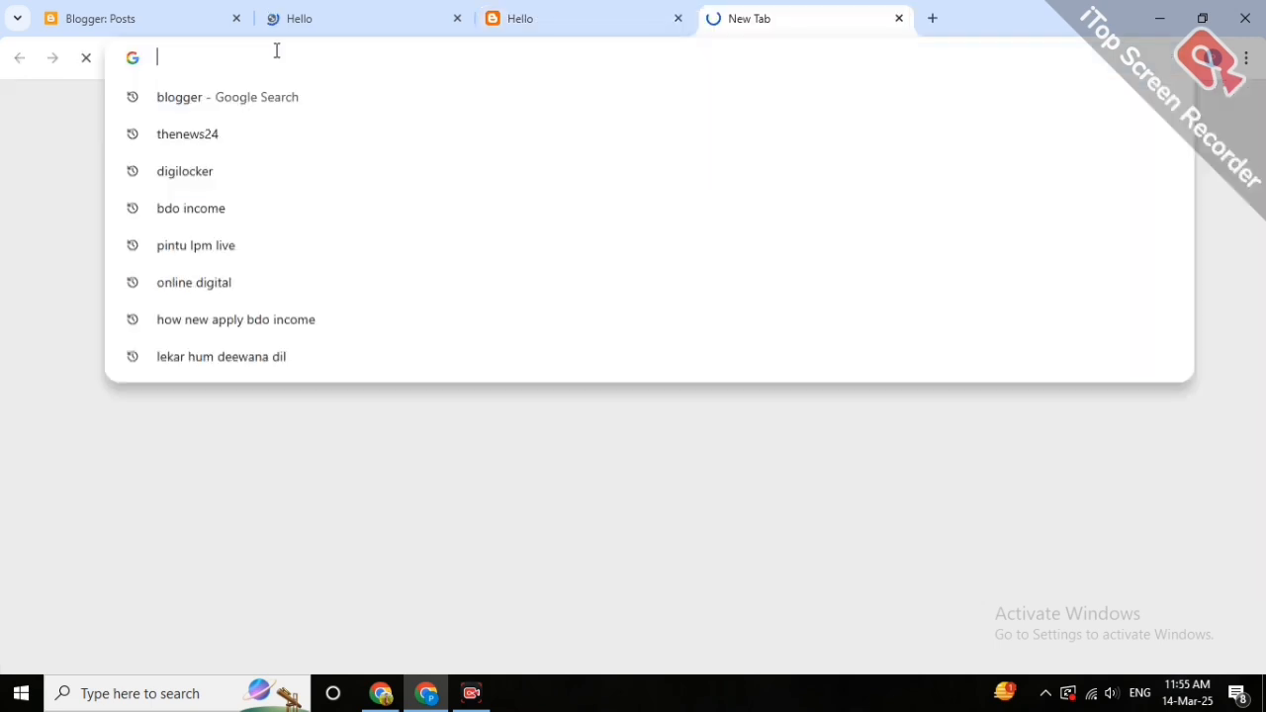
text(blo)
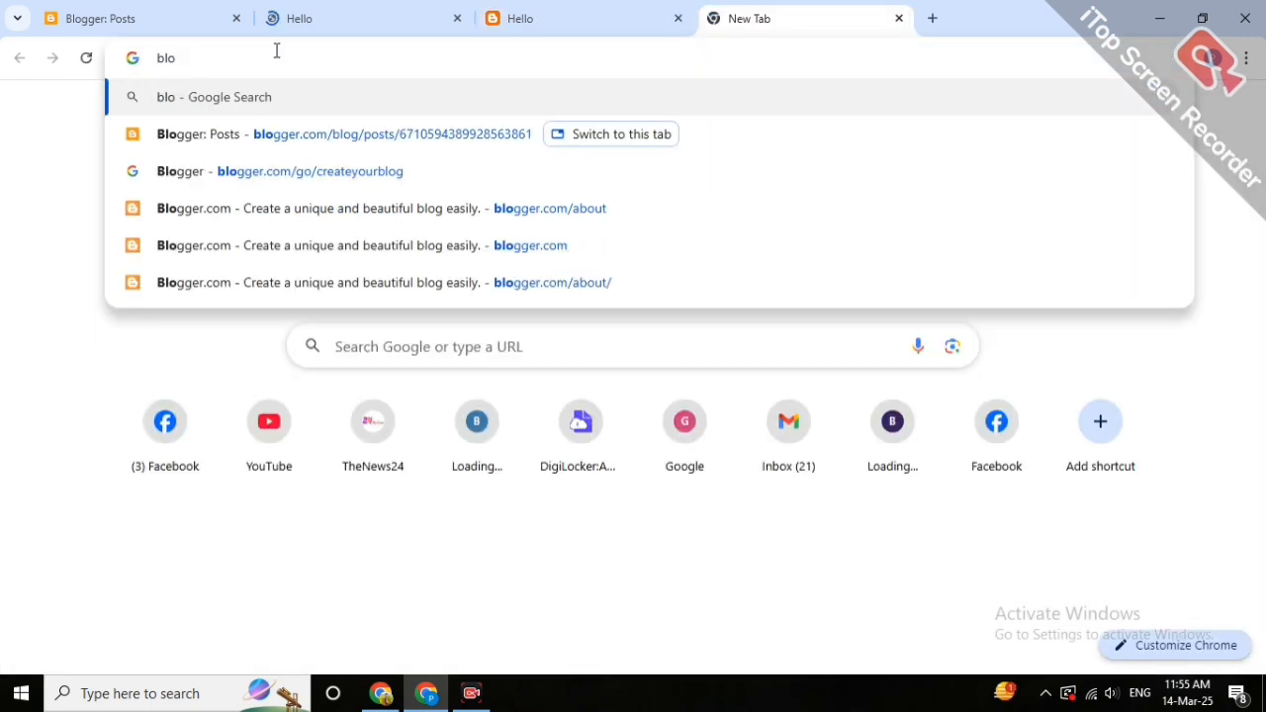
text(gger)
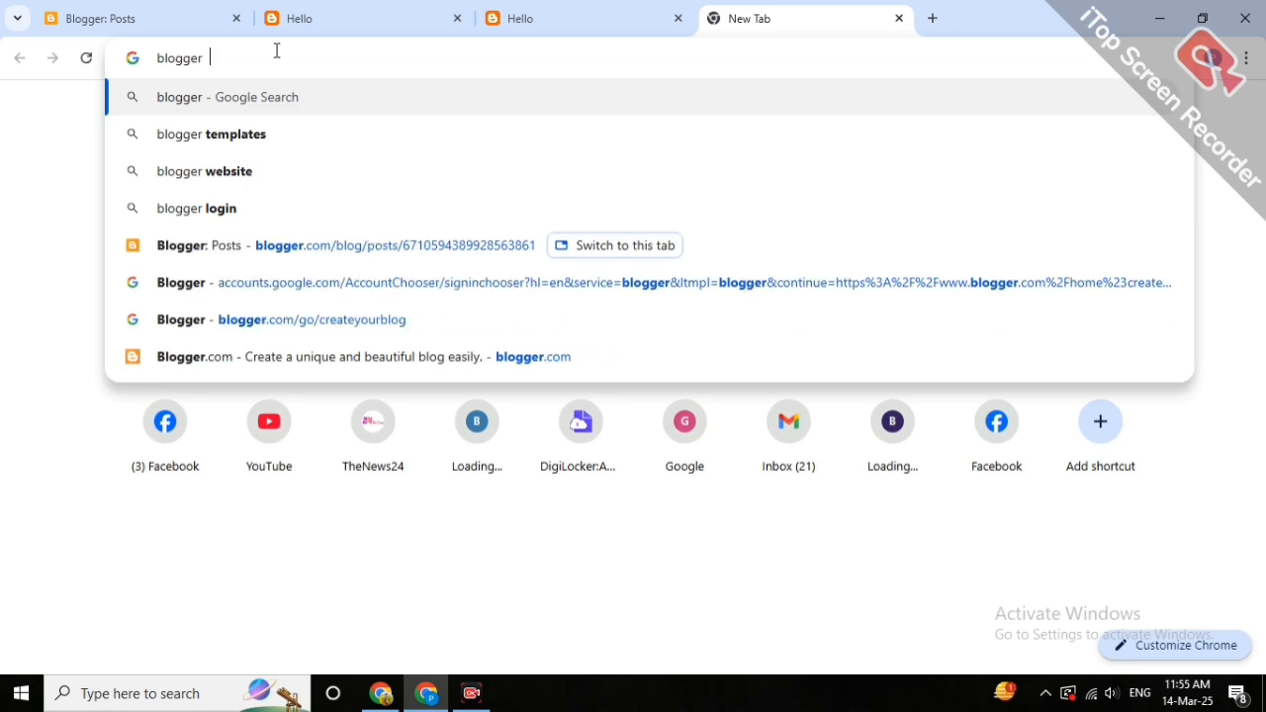
text( th)
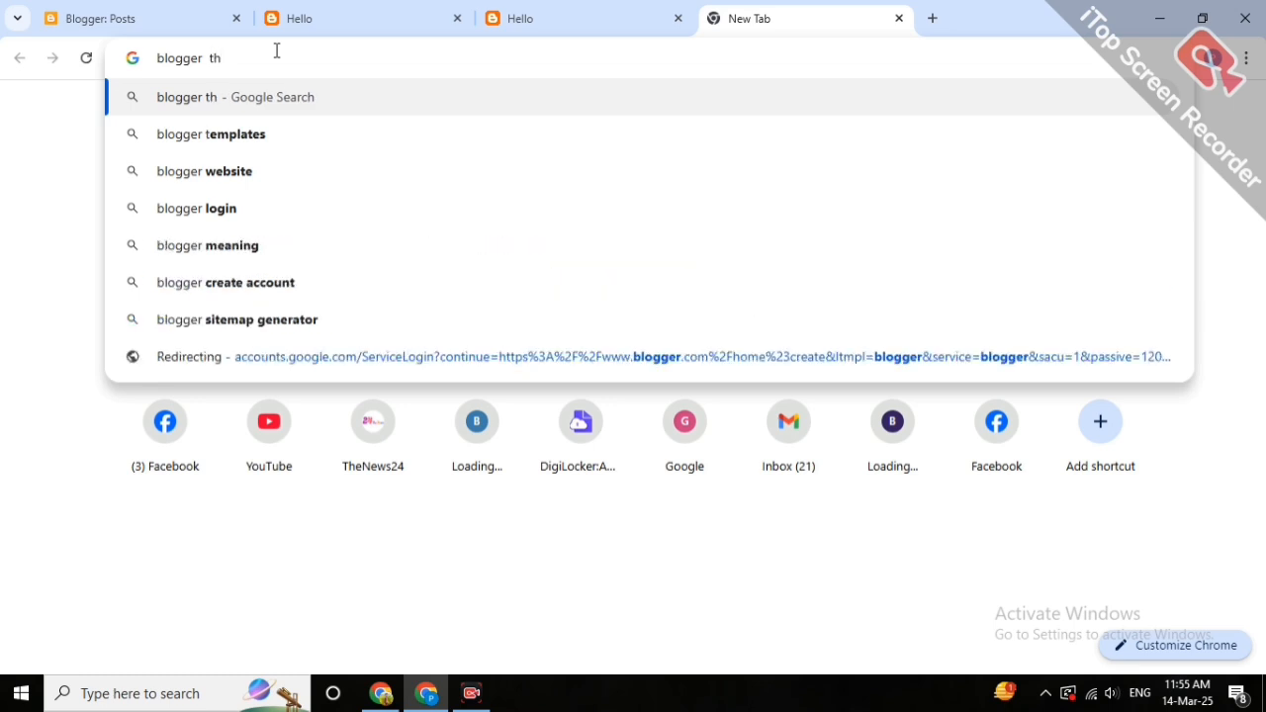
text(eme)
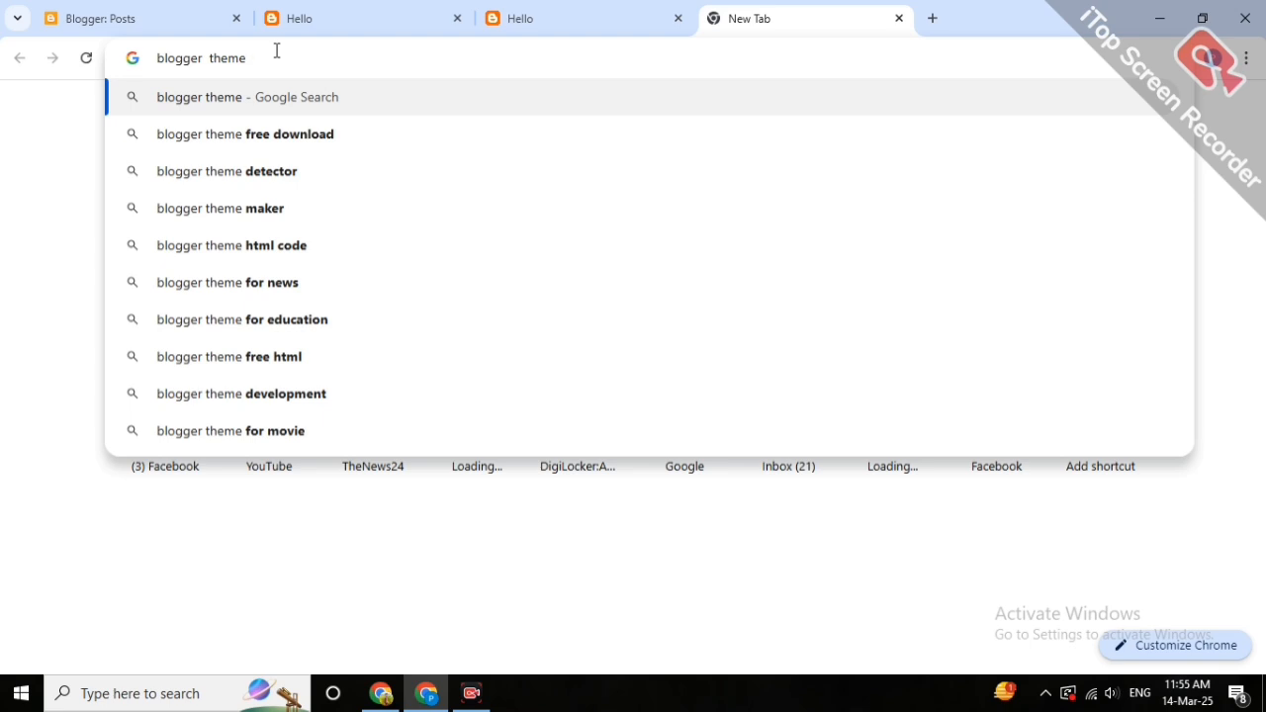
click(278, 135)
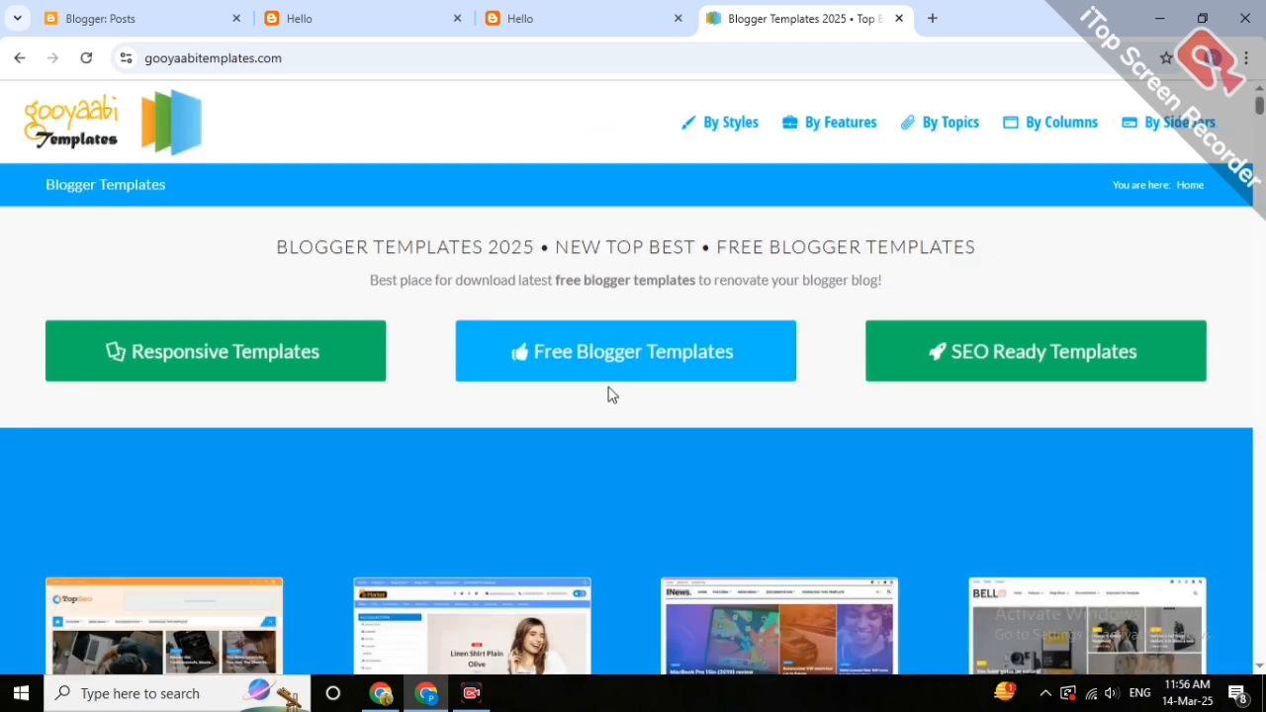
Open the Free Blogger Templates collection on the Gooyaabi Templates site and dismiss the advertisement.
scroll(811, 388, down, 3)
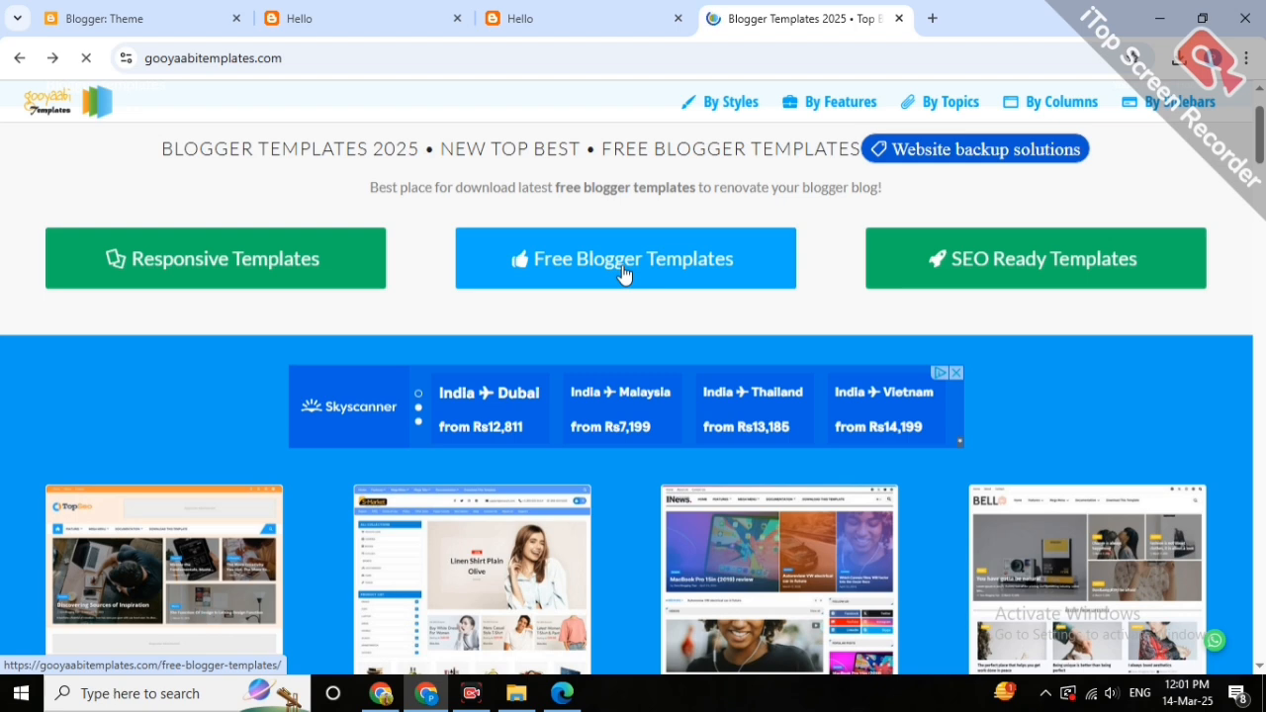
click(622, 273)
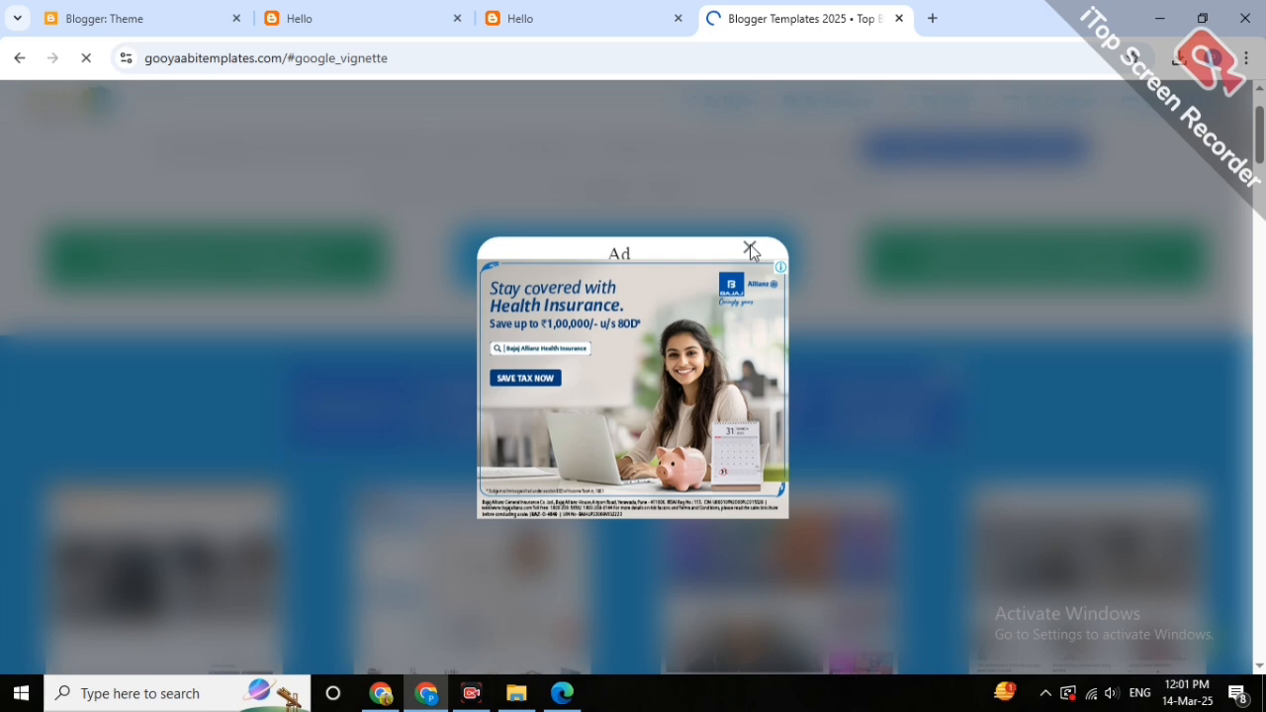
click(749, 246)
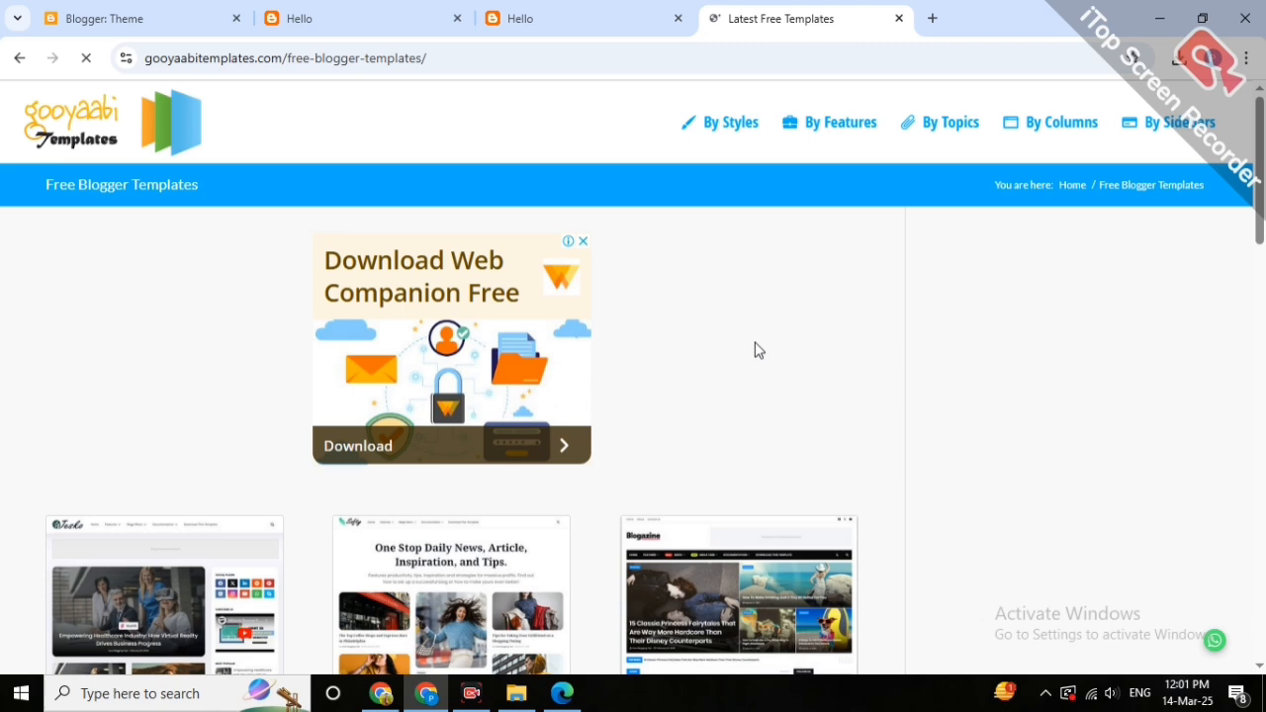
Browse the free template thumbnails and open the page of the Jesko template.
scroll(580, 354, down, 3)
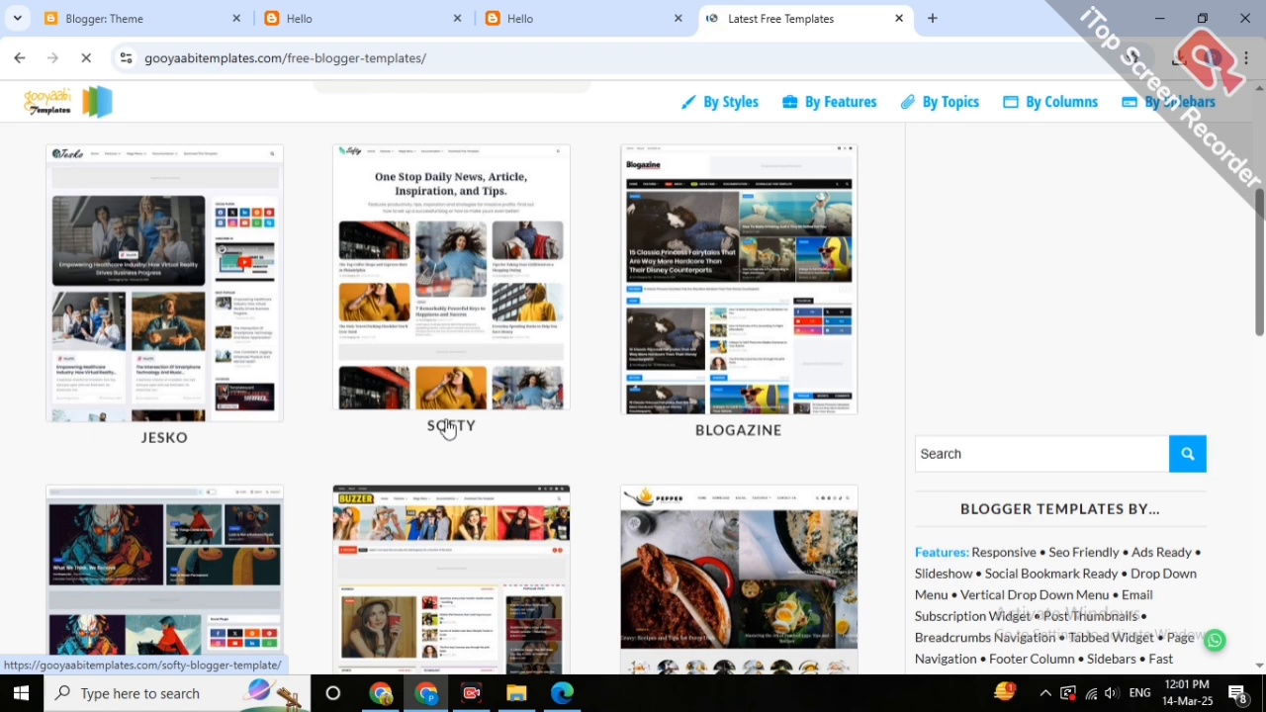
scroll(455, 415, down, 4)
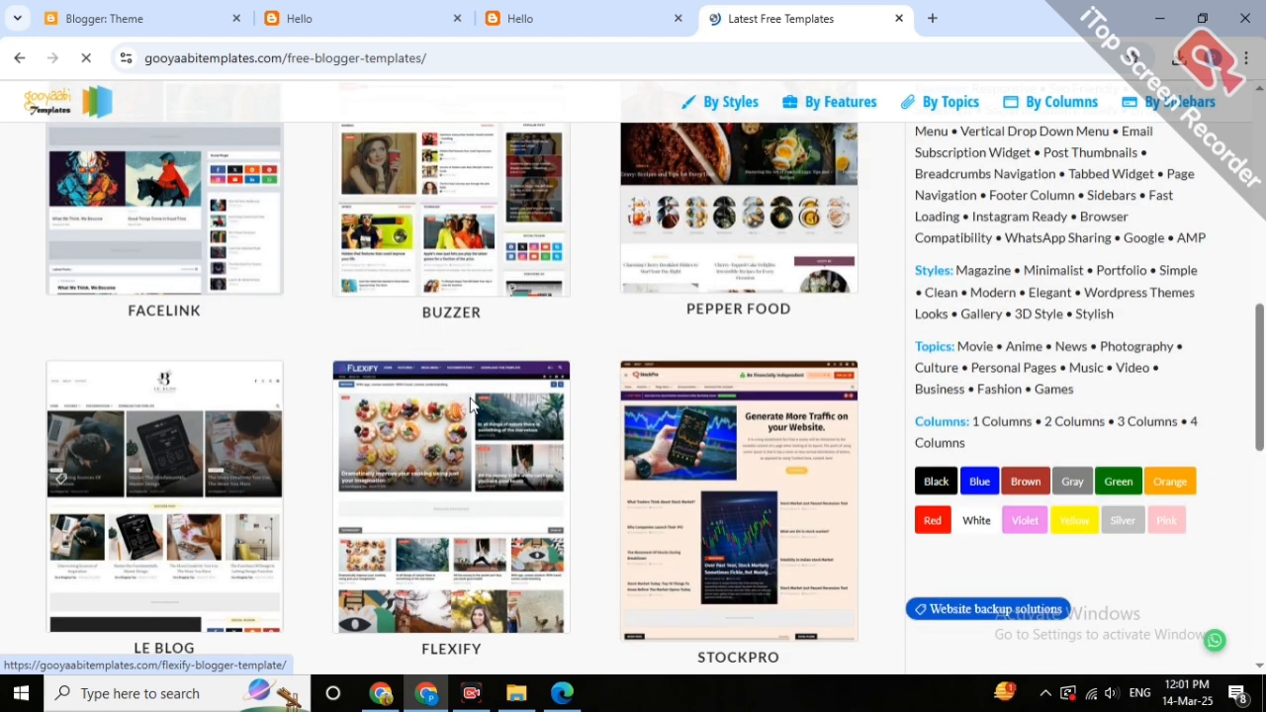
scroll(191, 343, down, 3)
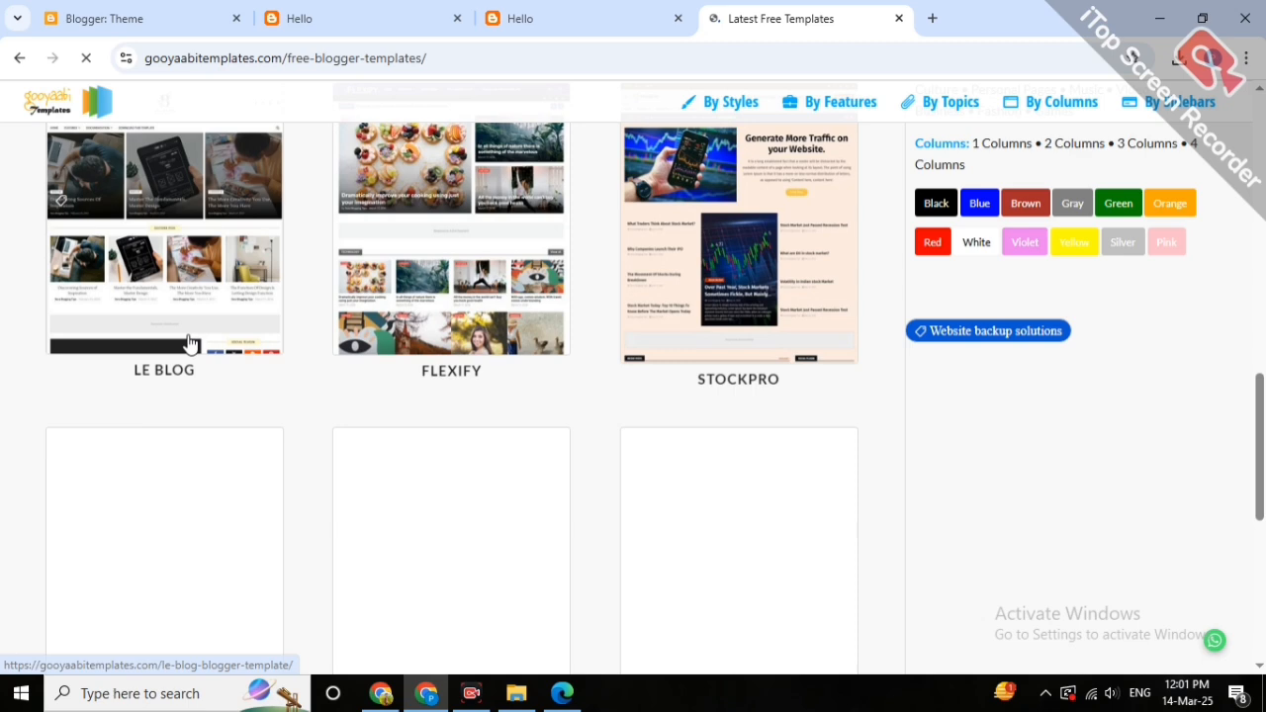
scroll(191, 343, up, 7)
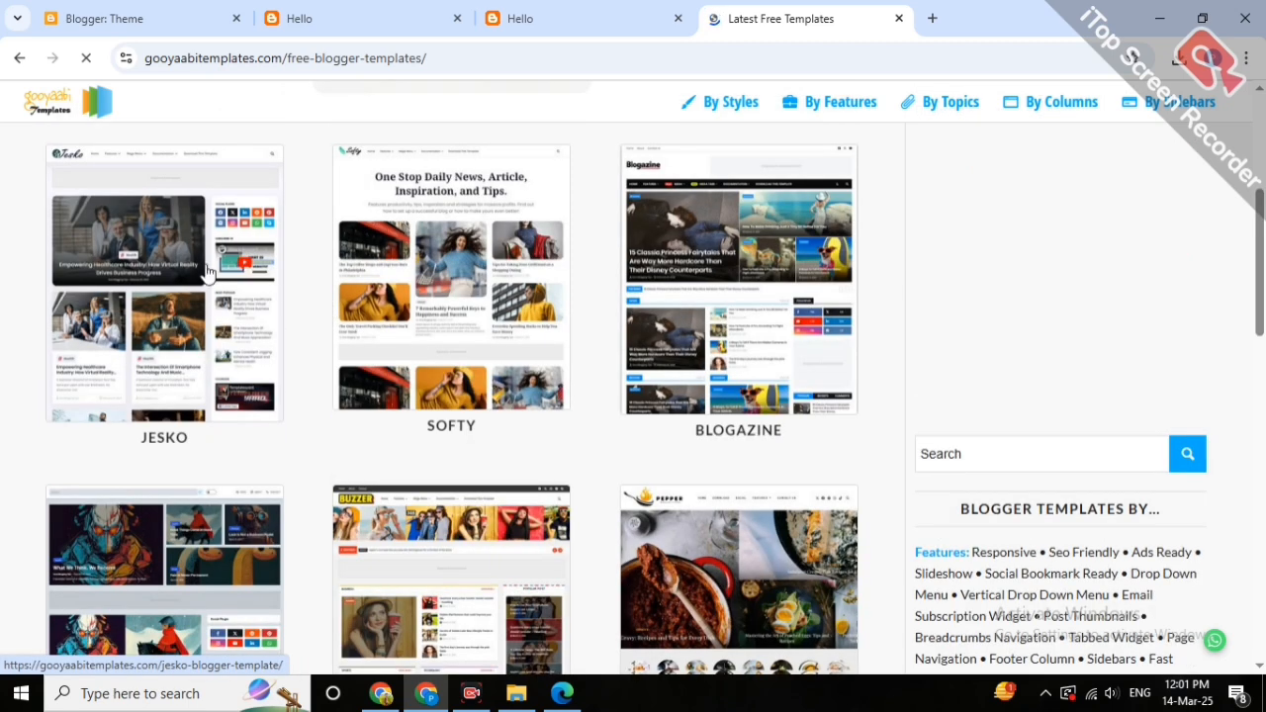
mouse_move(191, 264)
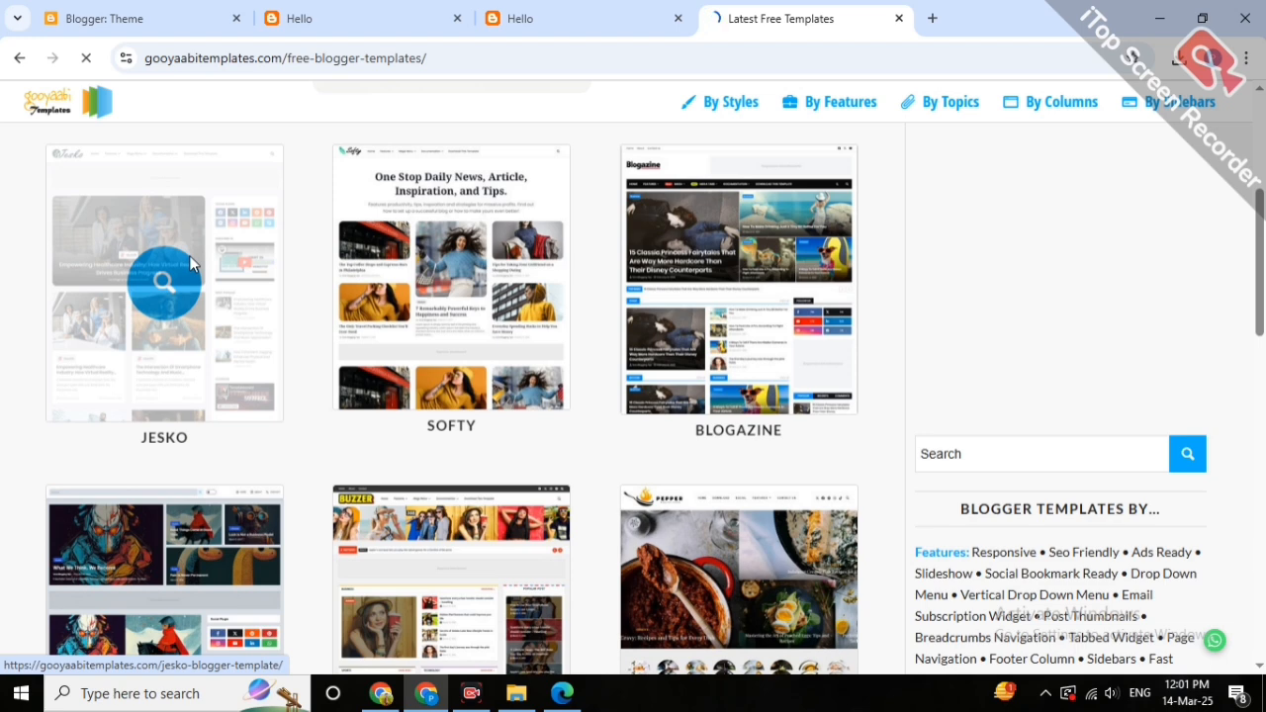
click(189, 259)
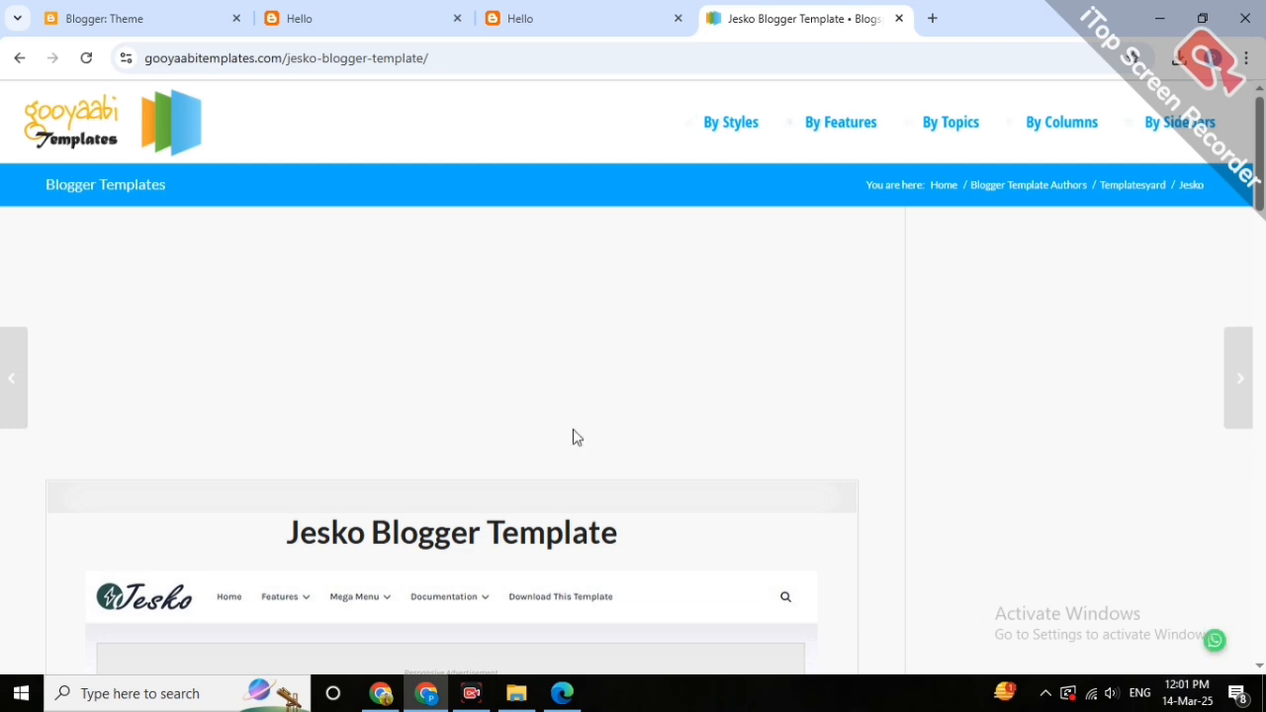
Download the Jesko template's zip file and check it in the browser's recent downloads.
scroll(578, 436, down, 5)
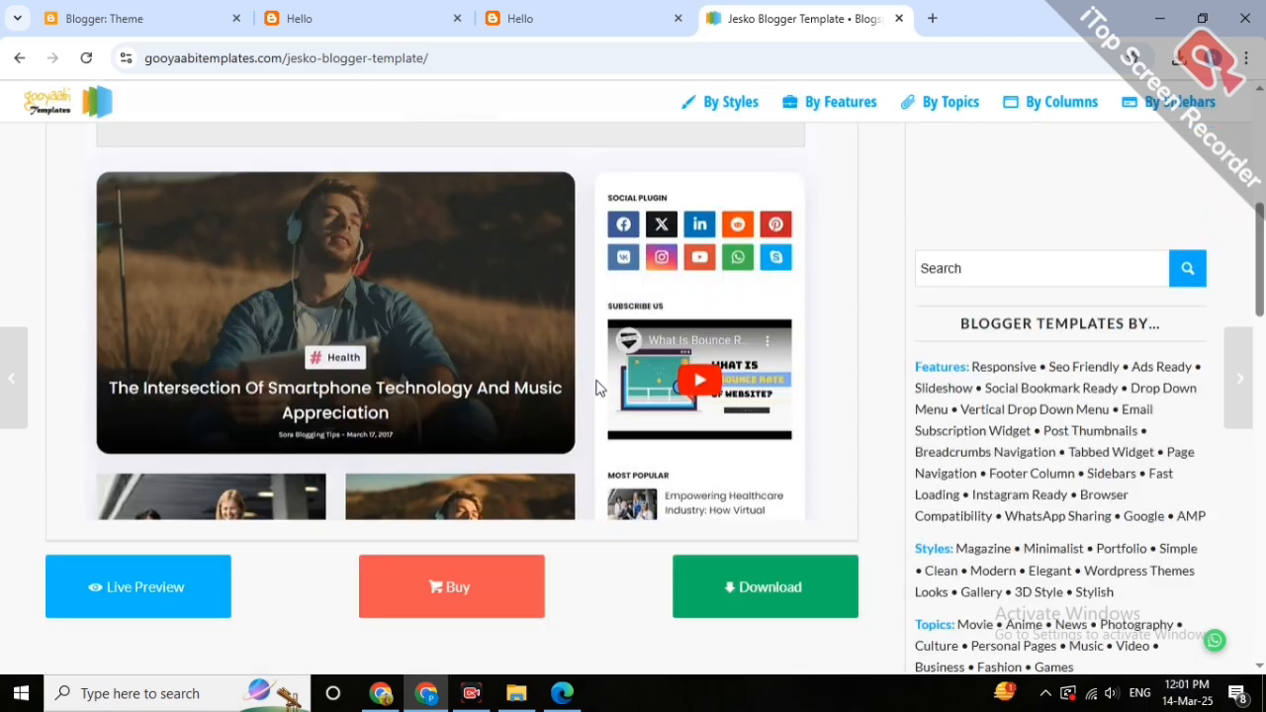
scroll(579, 376, down, 2)
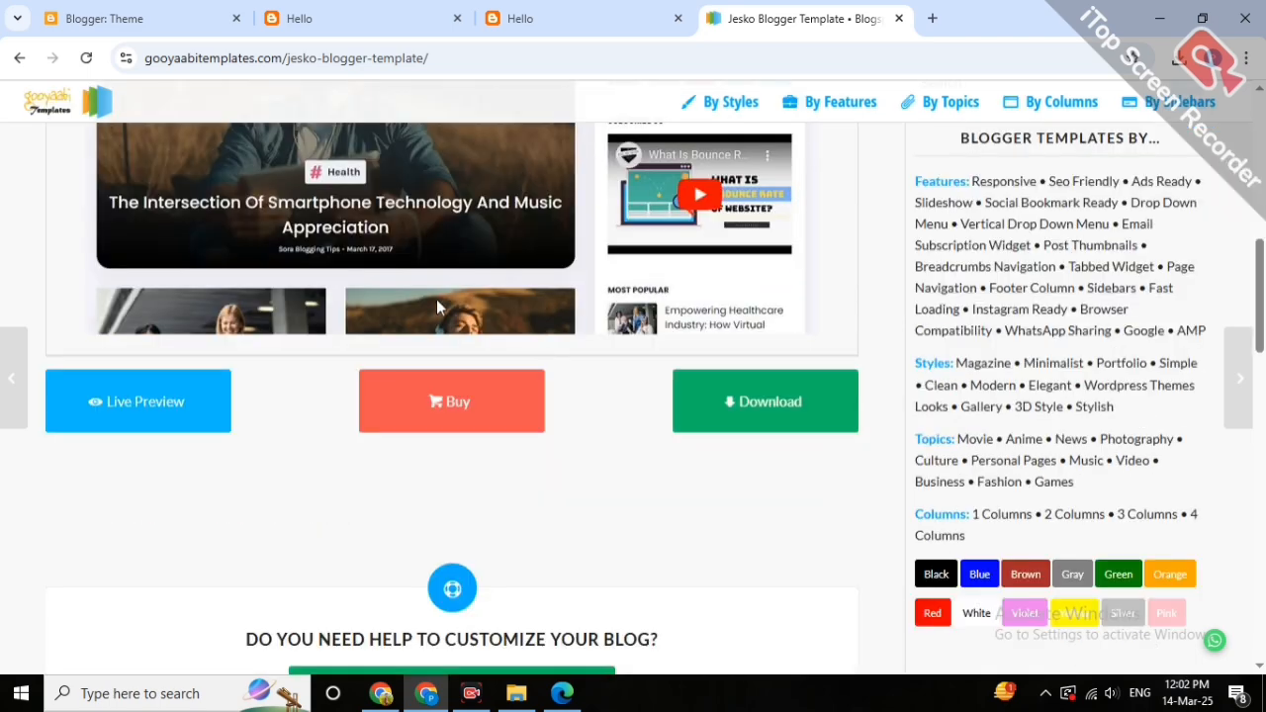
click(744, 411)
click(1180, 60)
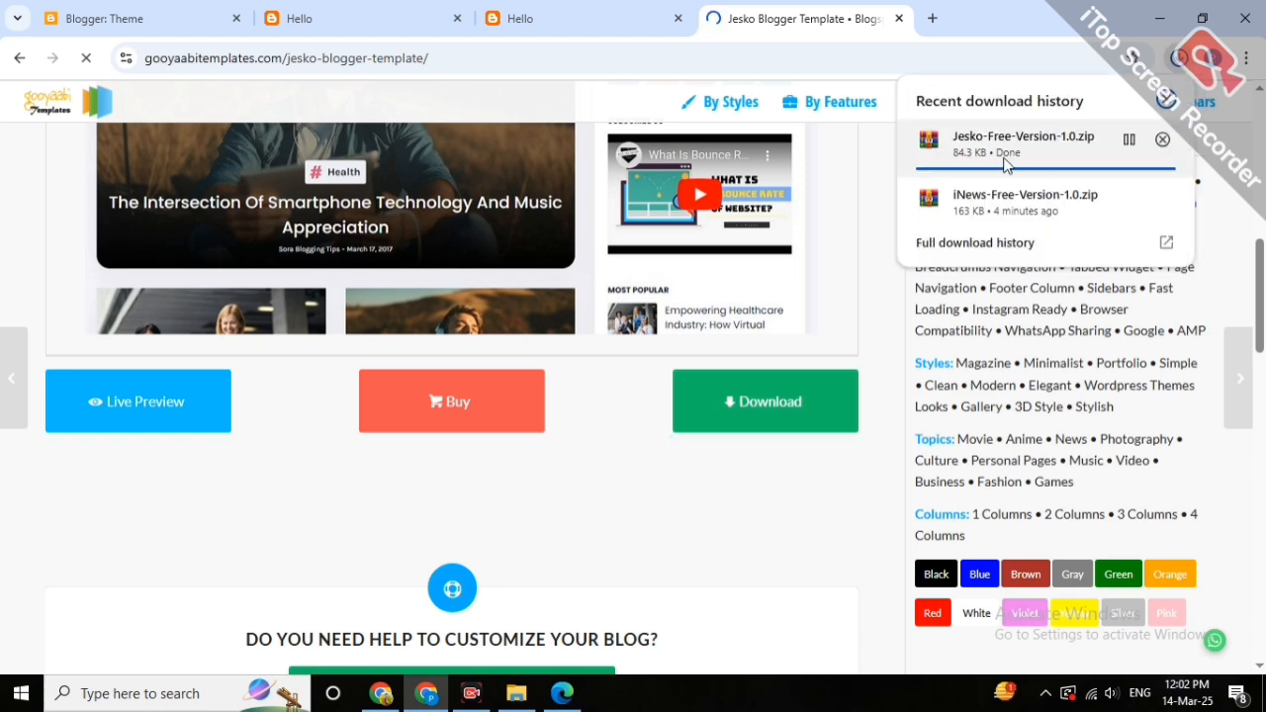
click(948, 248)
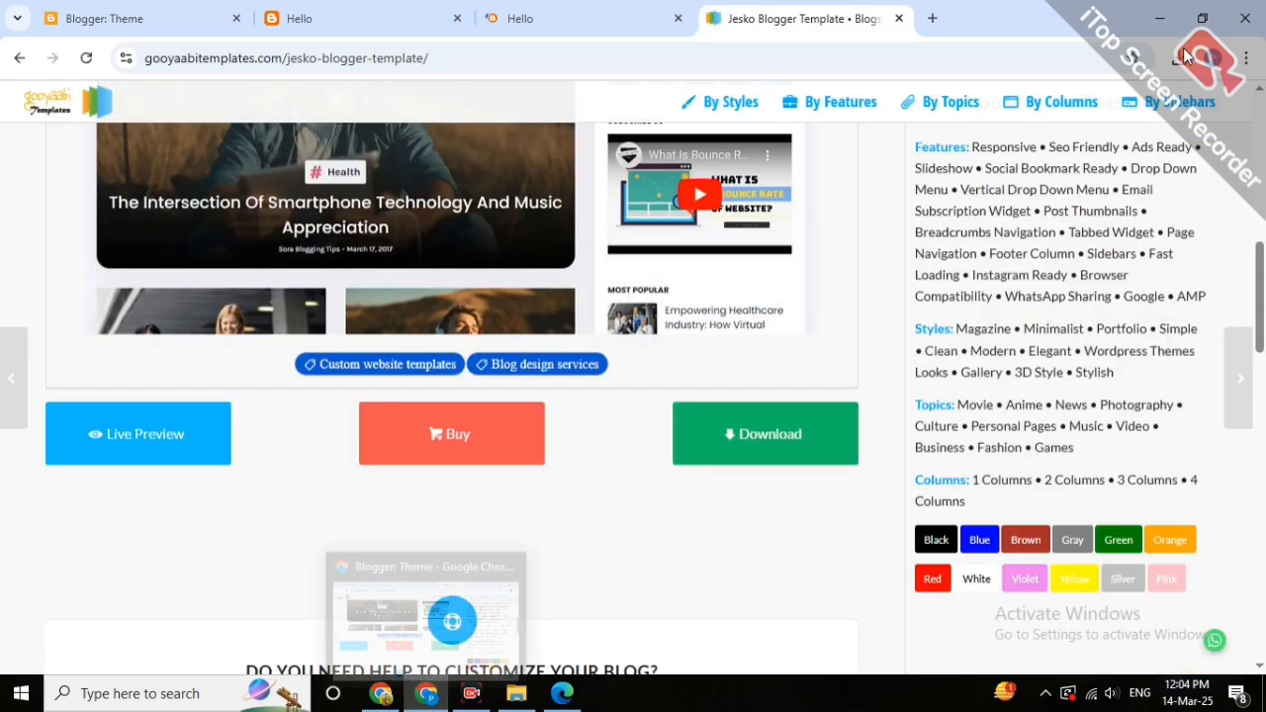
Switch to File Explorer and check the Jesko Free Version 1.0 XML file, the zip archive and its extracted folder in Downloads.
click(1176, 60)
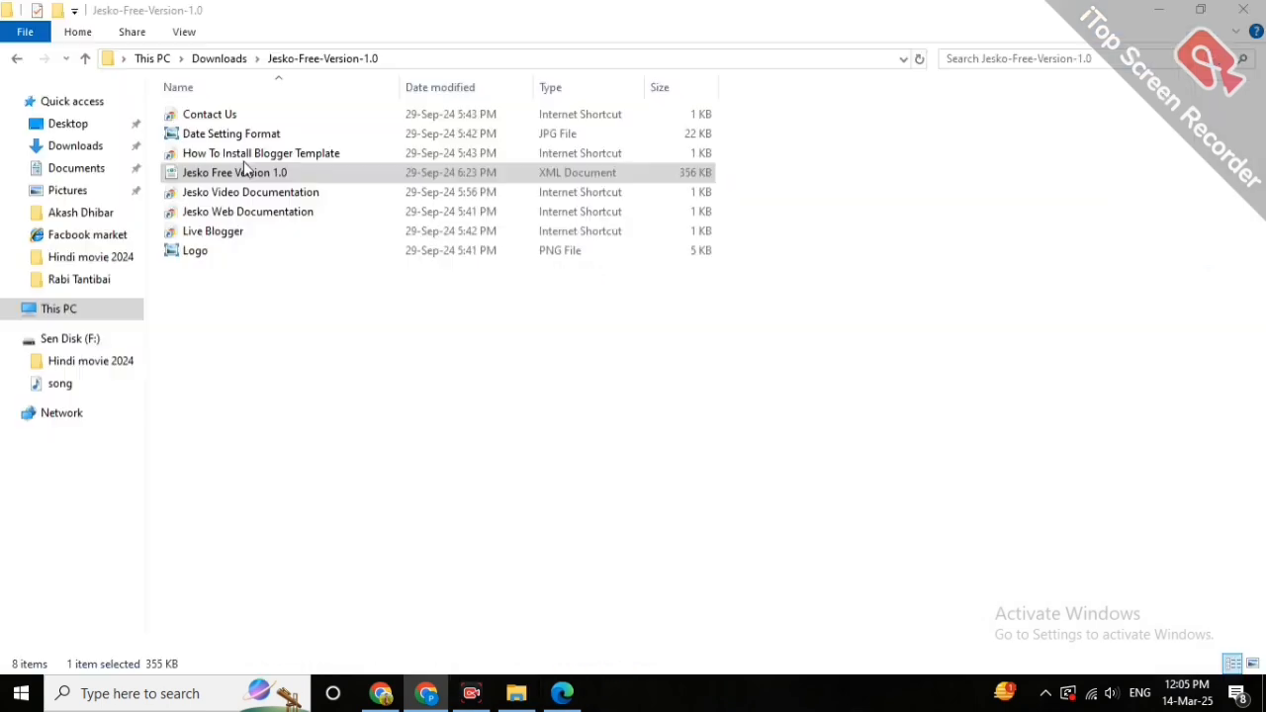
click(245, 170)
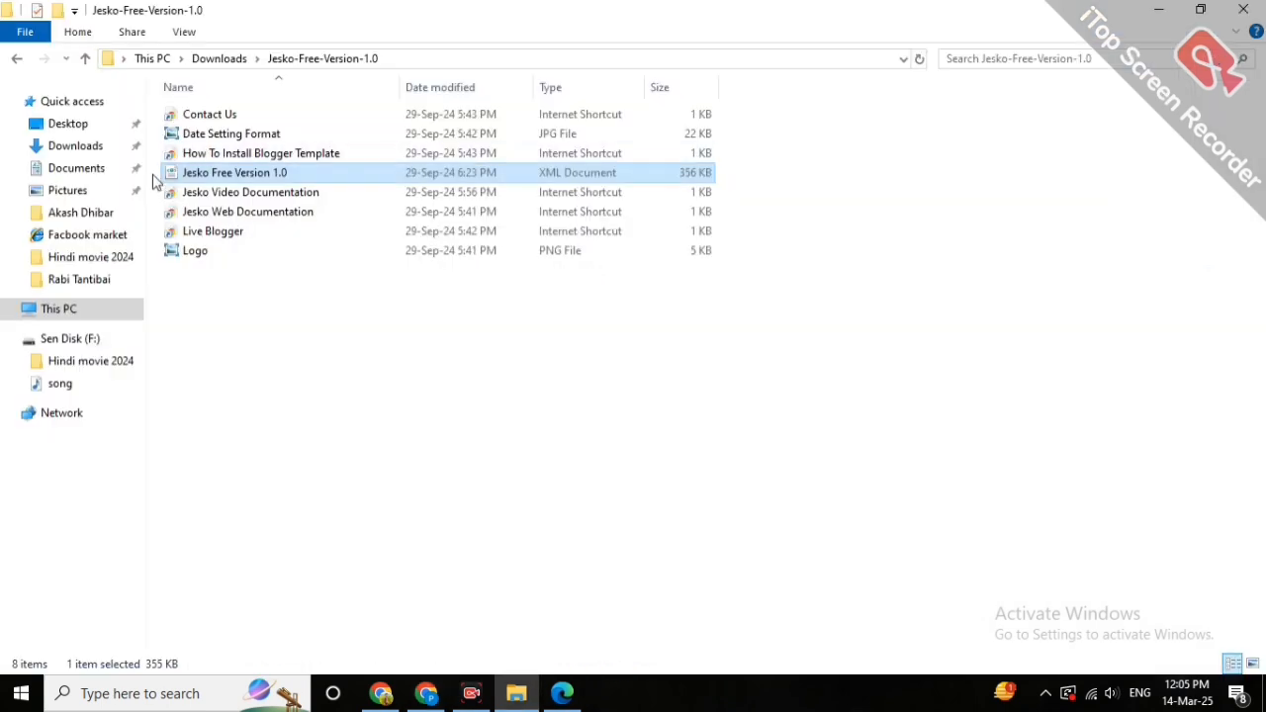
click(19, 59)
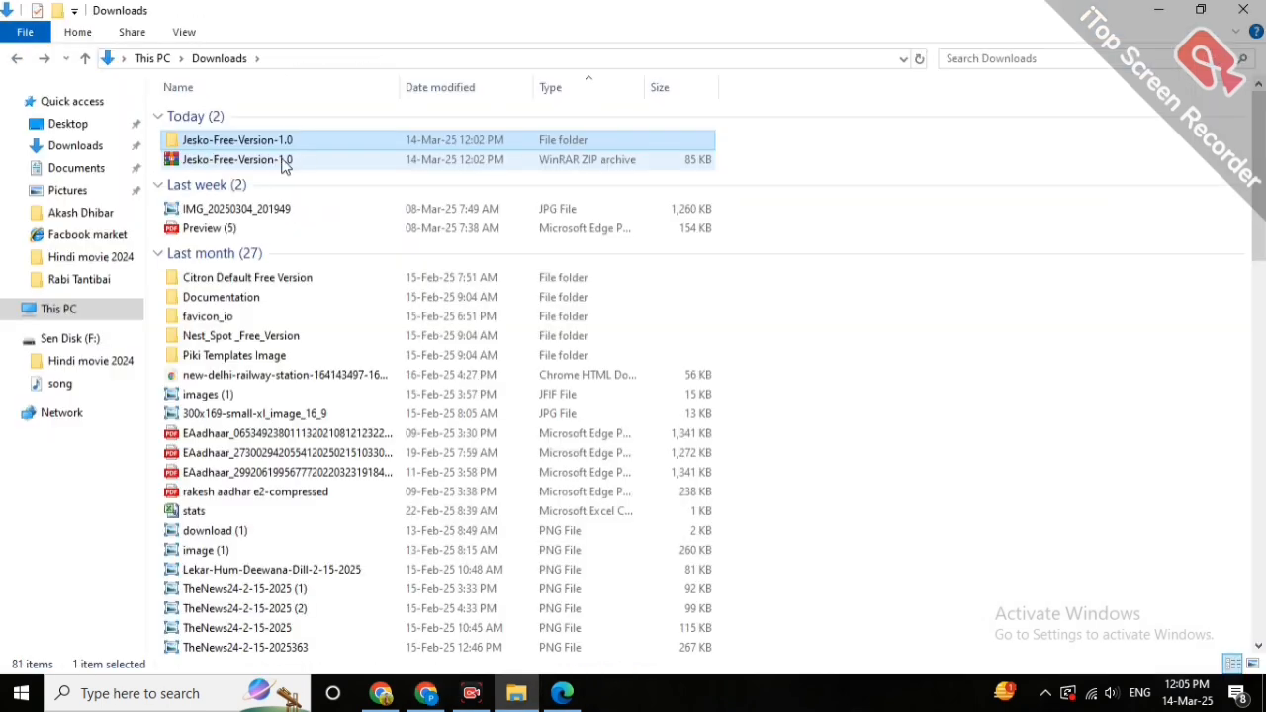
click(280, 165)
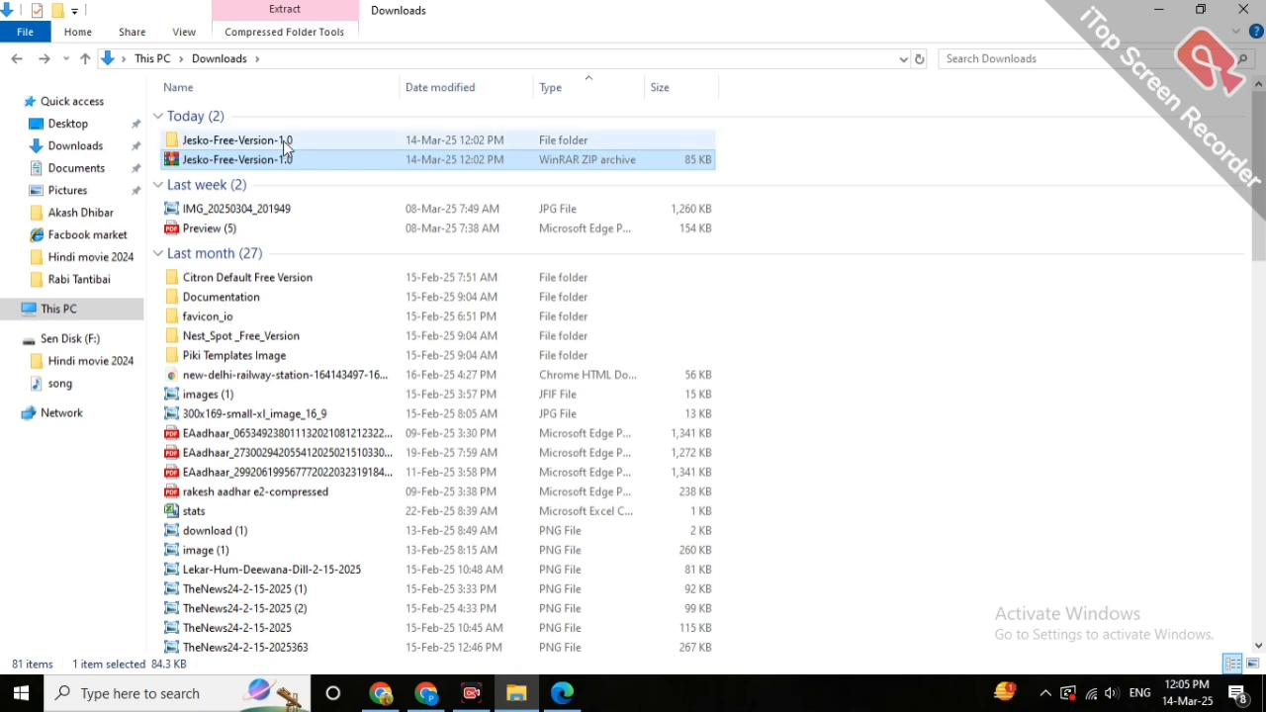
click(285, 143)
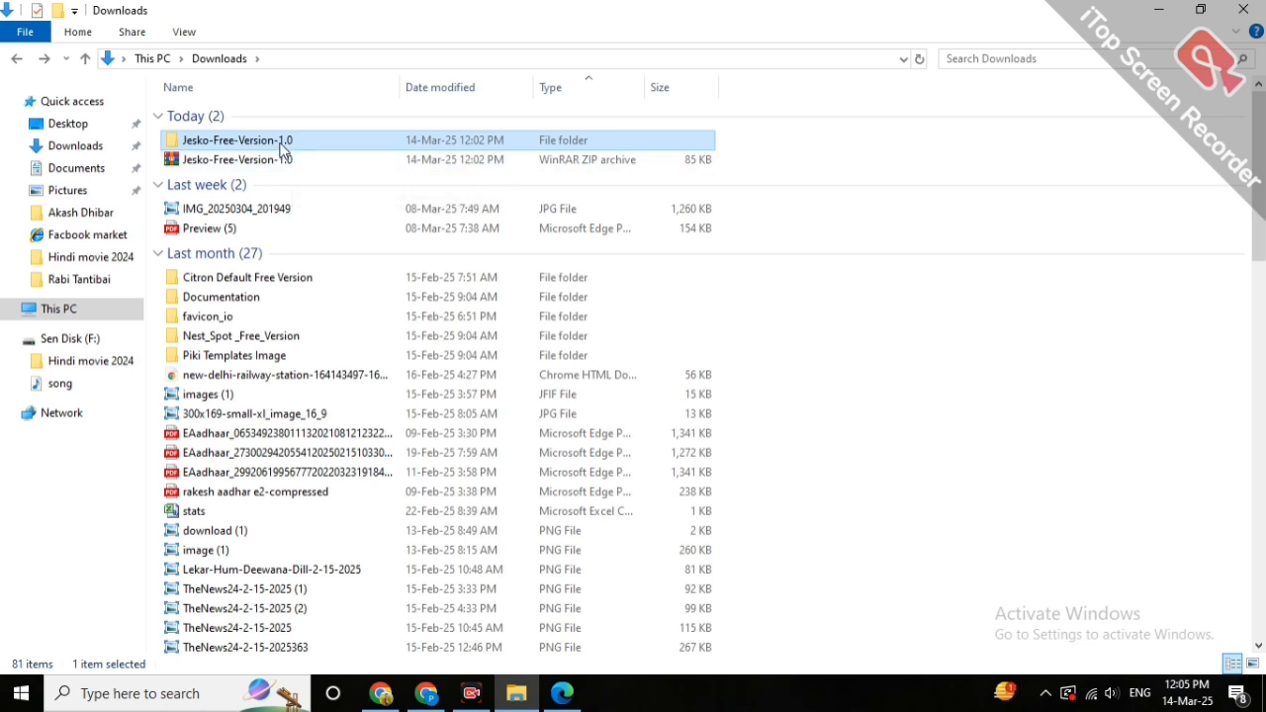
click(283, 160)
click(282, 144)
click(290, 159)
click(287, 148)
click(290, 158)
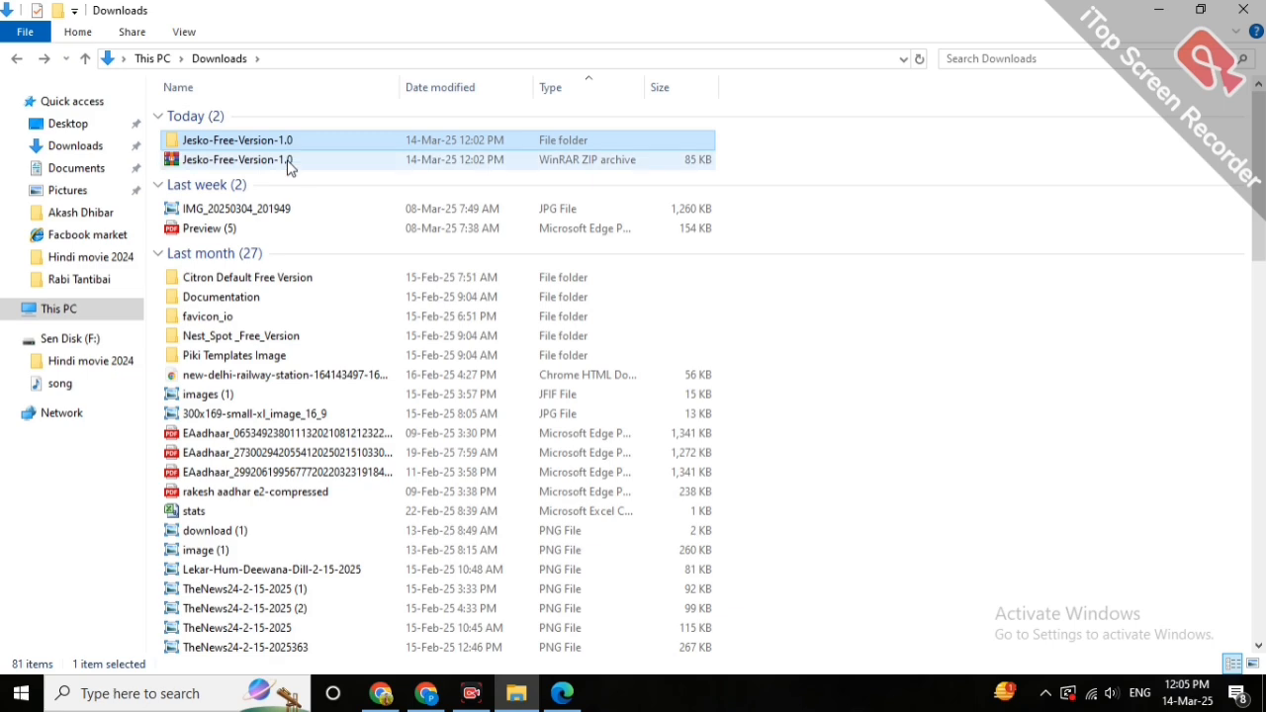
click(290, 144)
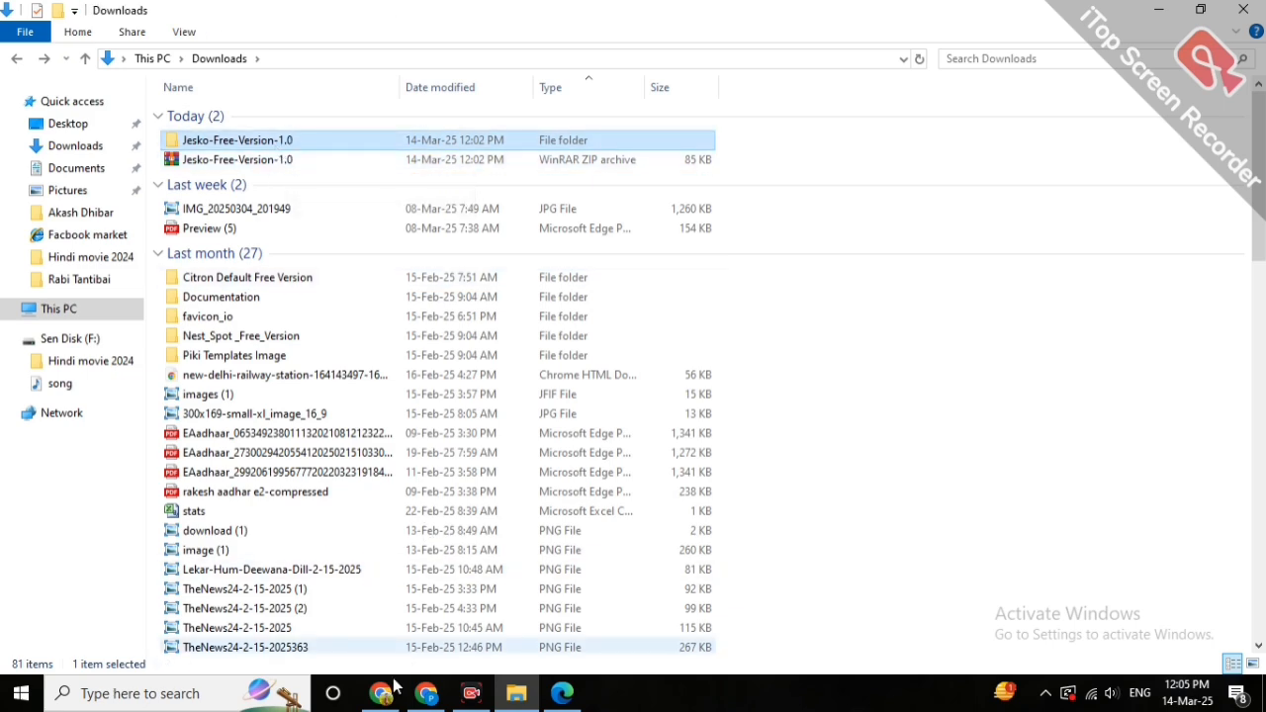
Switch to Chrome, return to the Online Digital blog's Theme page and open the customizer for the current theme.
click(423, 695)
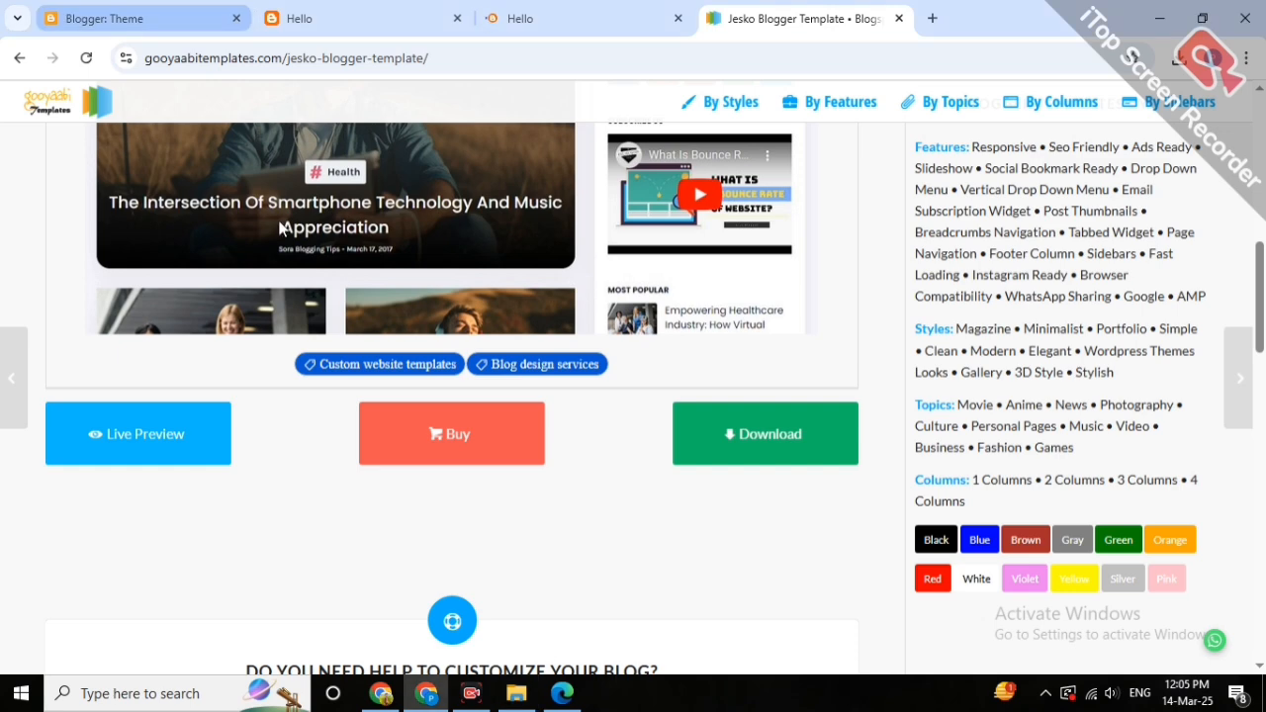
click(153, 20)
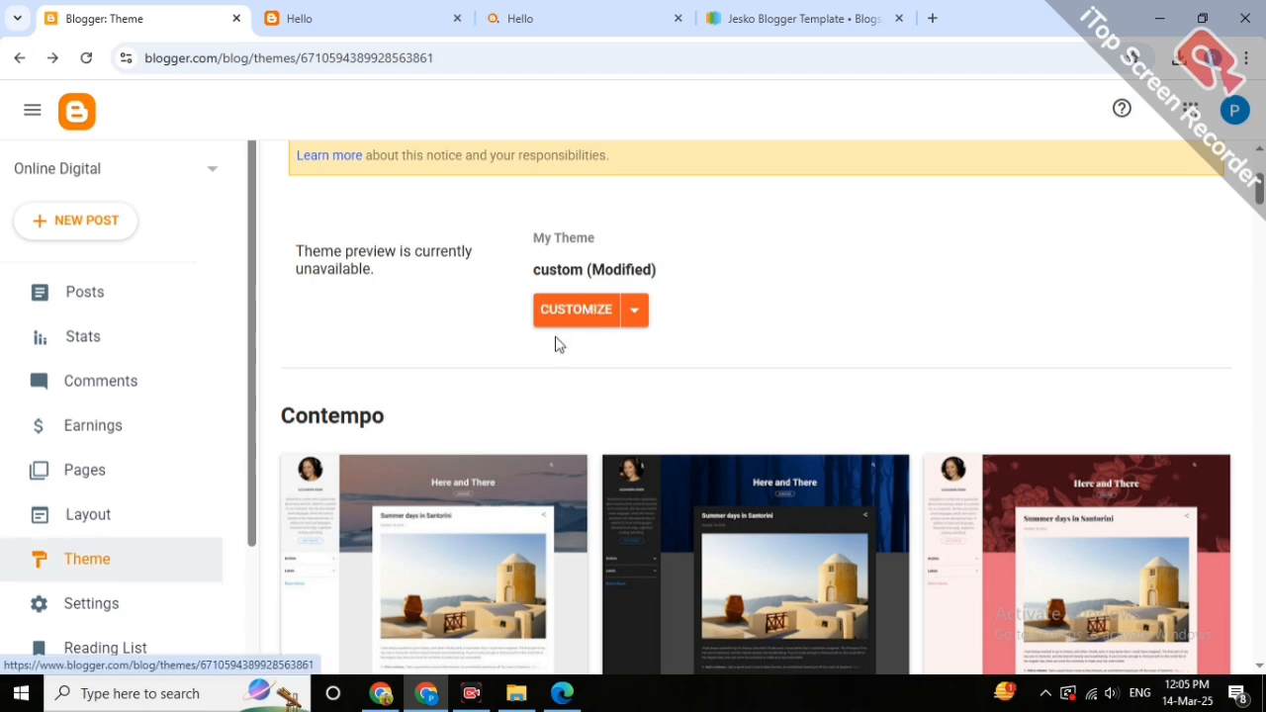
click(576, 311)
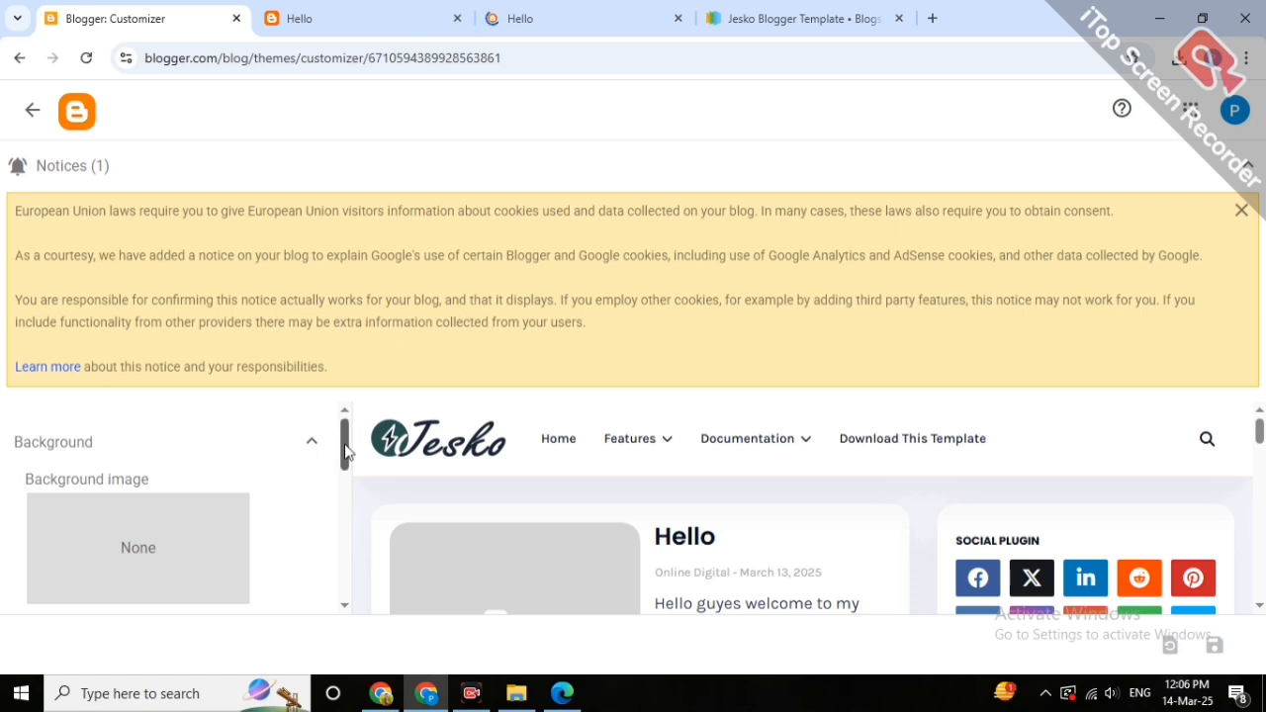
Look through the customizer's settings and the Jesko theme preview, and return to the Theme page.
scroll(337, 588, down, 3)
scroll(336, 588, down, 2)
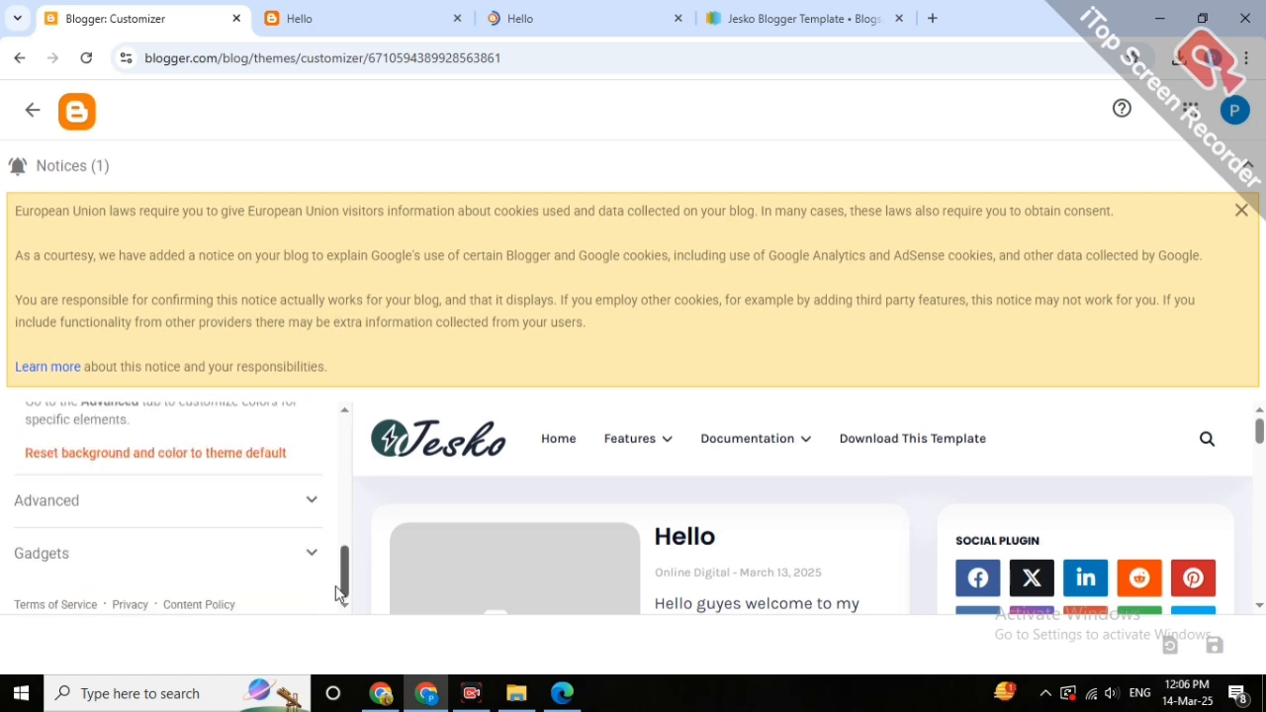
scroll(350, 461, up, 5)
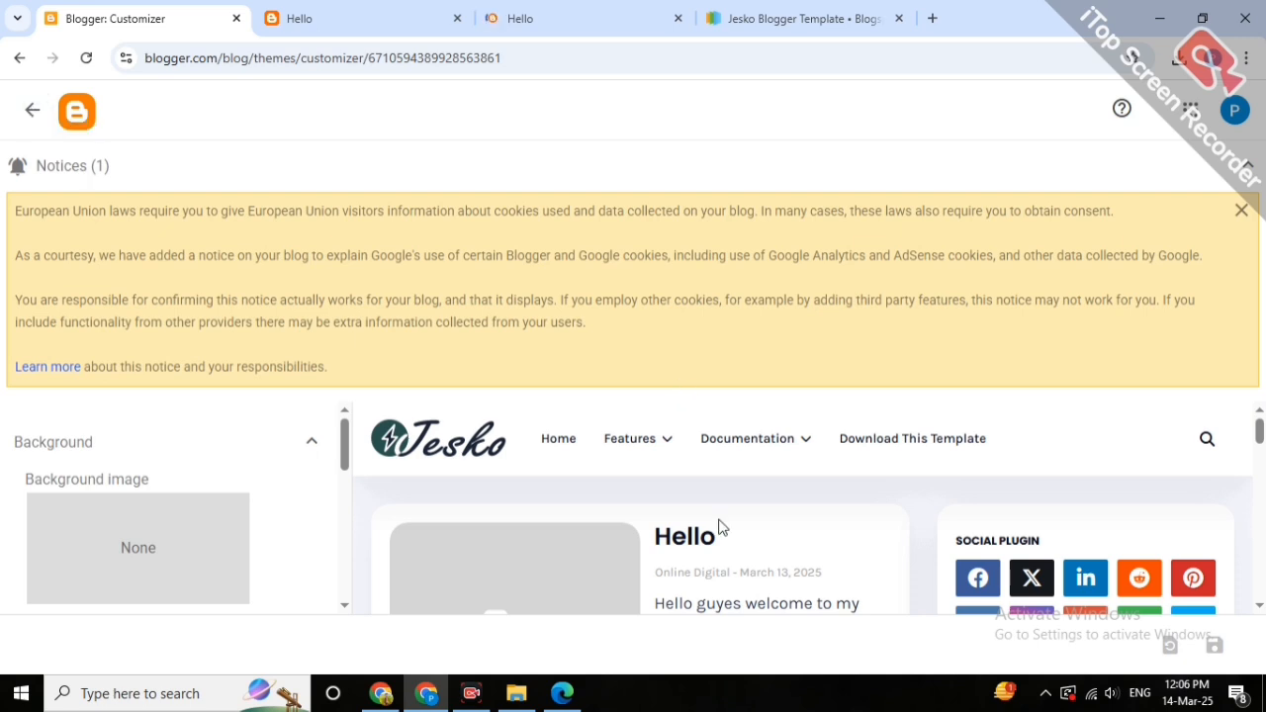
scroll(719, 527, down, 3)
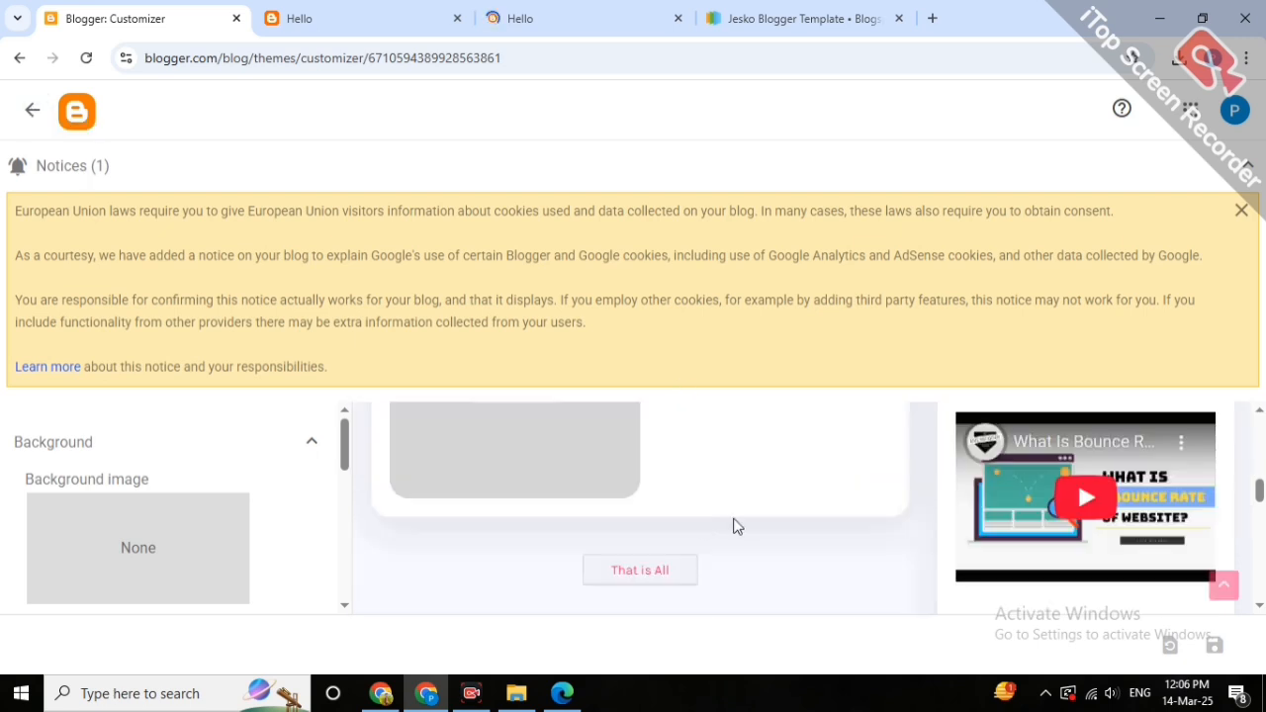
scroll(647, 497, up, 3)
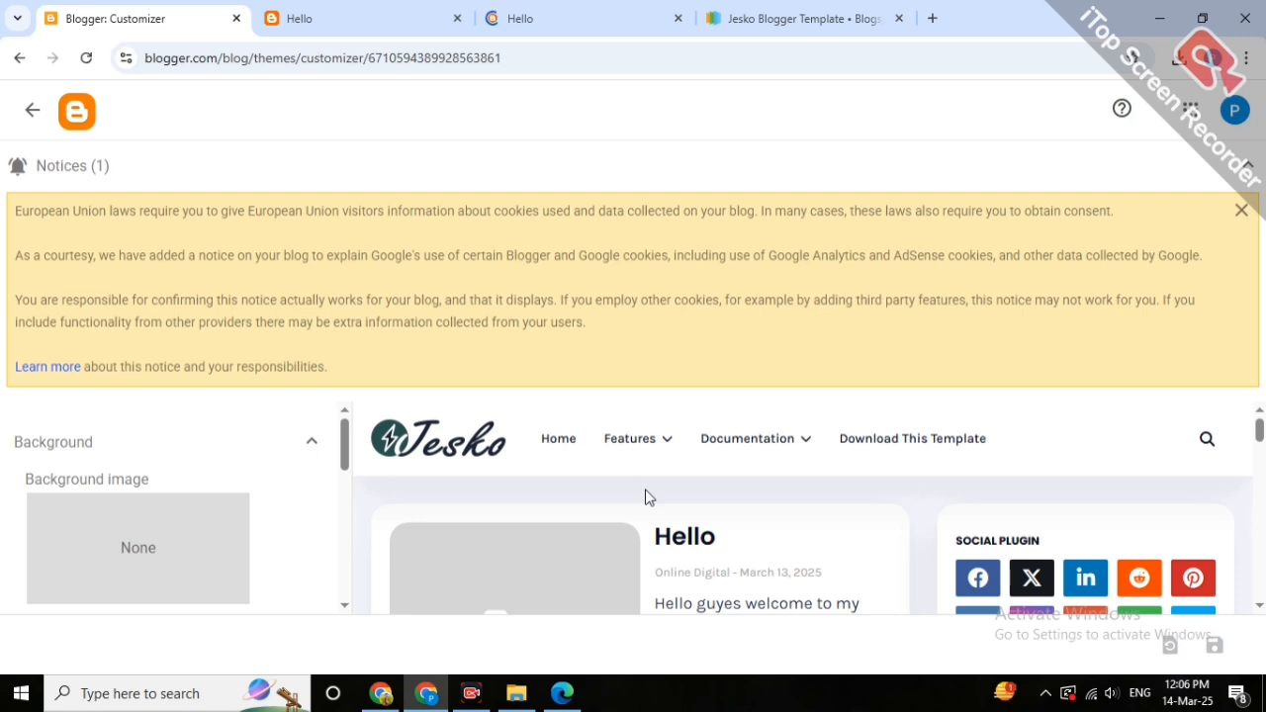
click(32, 115)
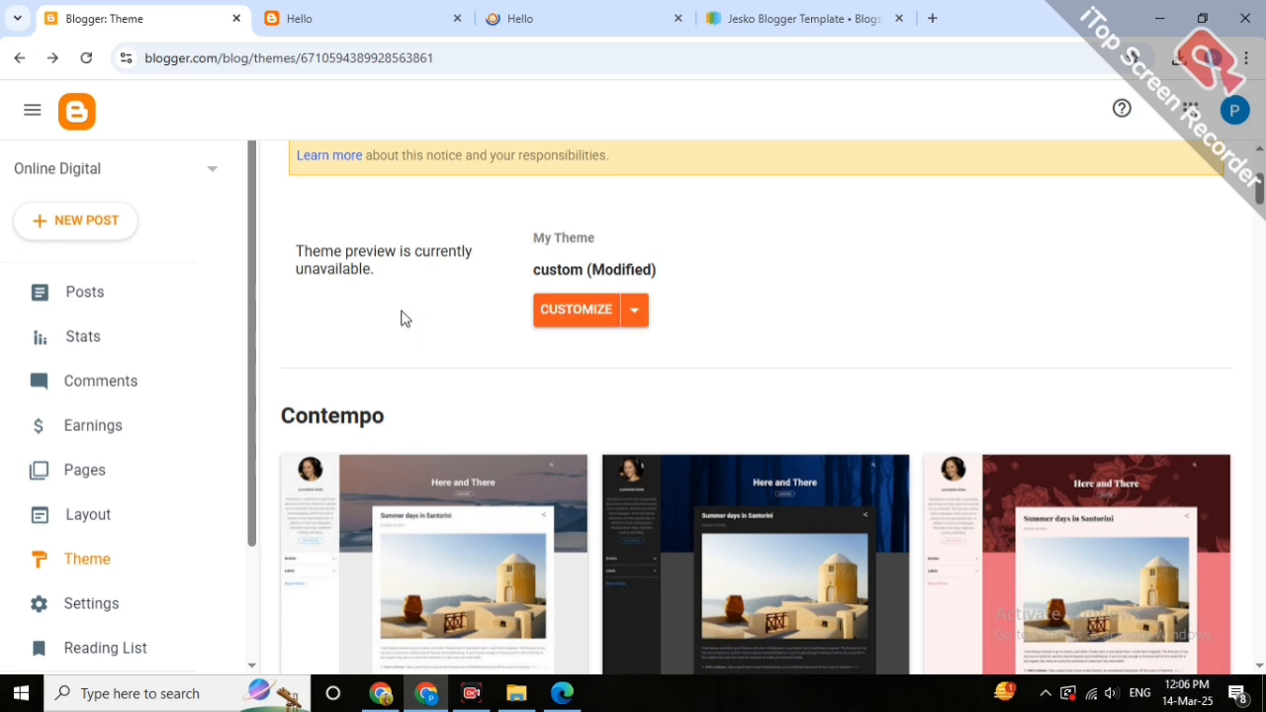
click(635, 313)
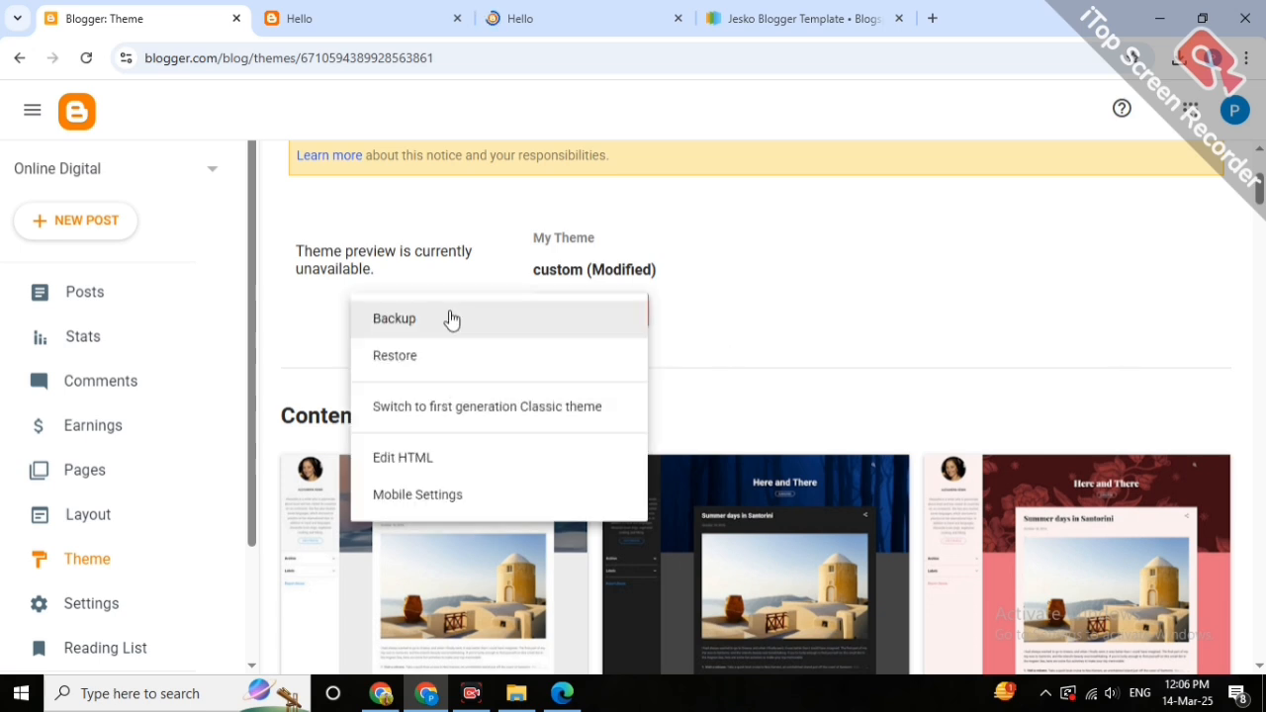
click(870, 330)
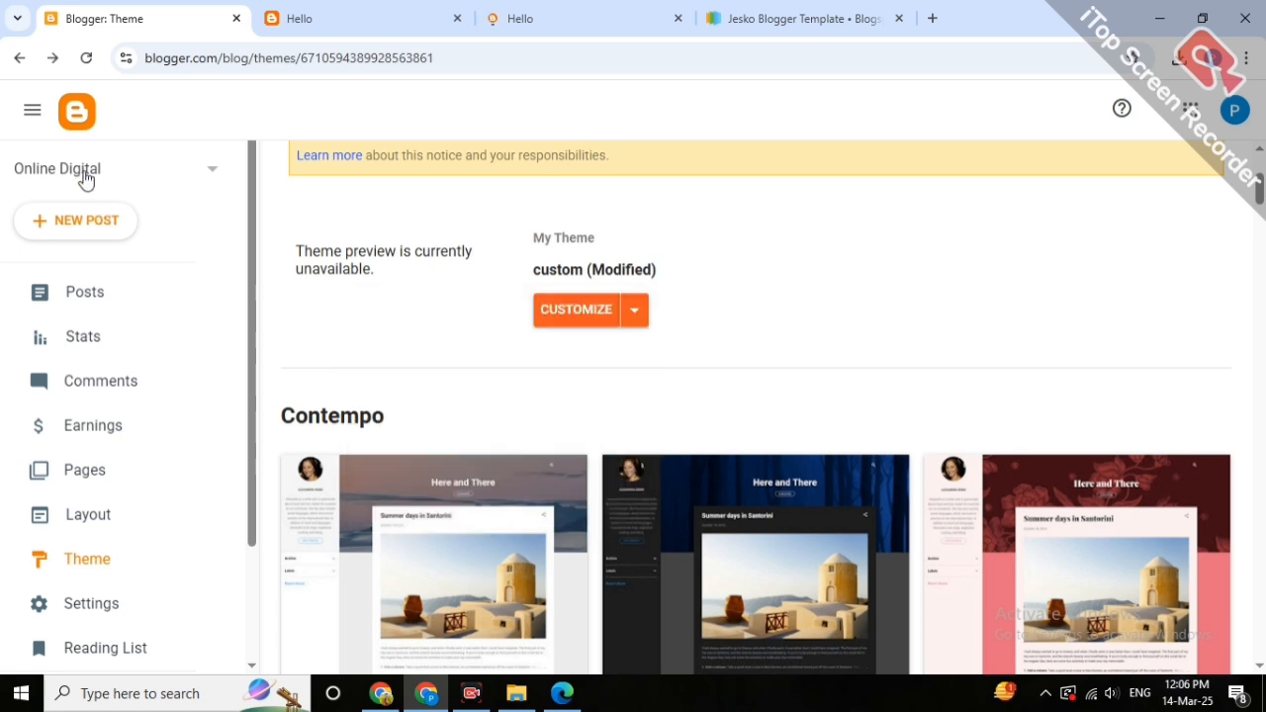
click(85, 178)
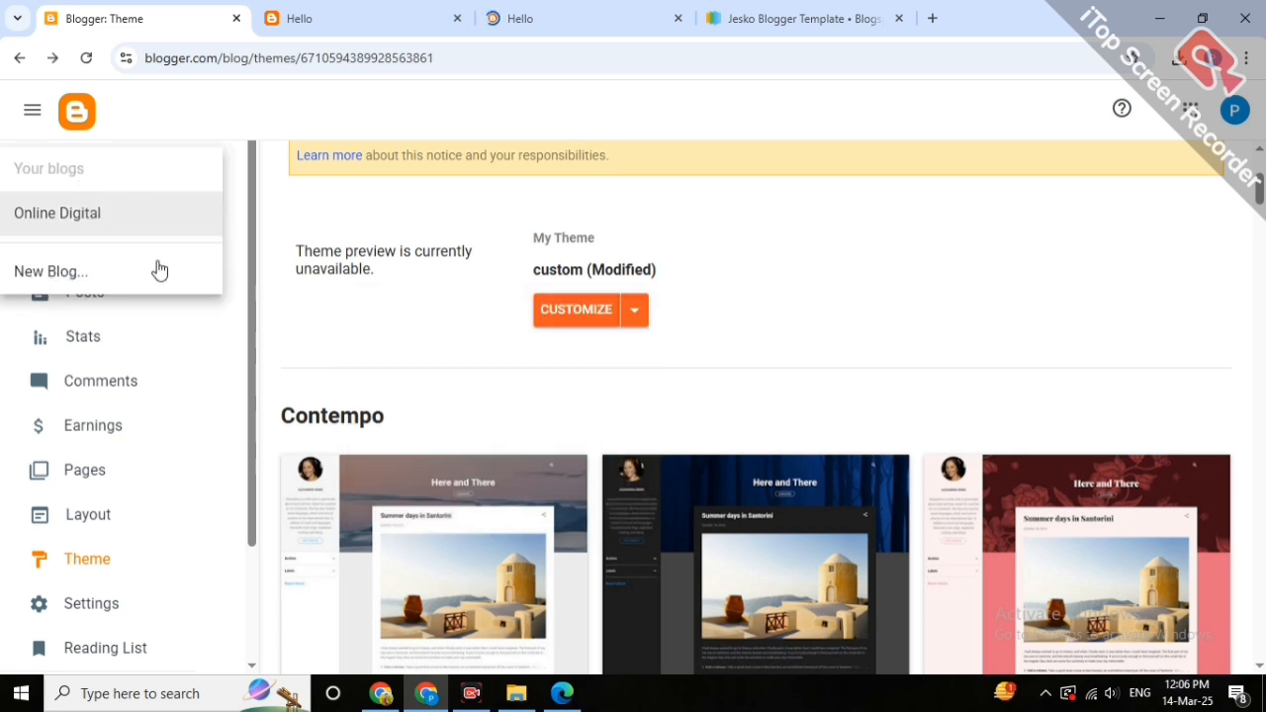
click(103, 297)
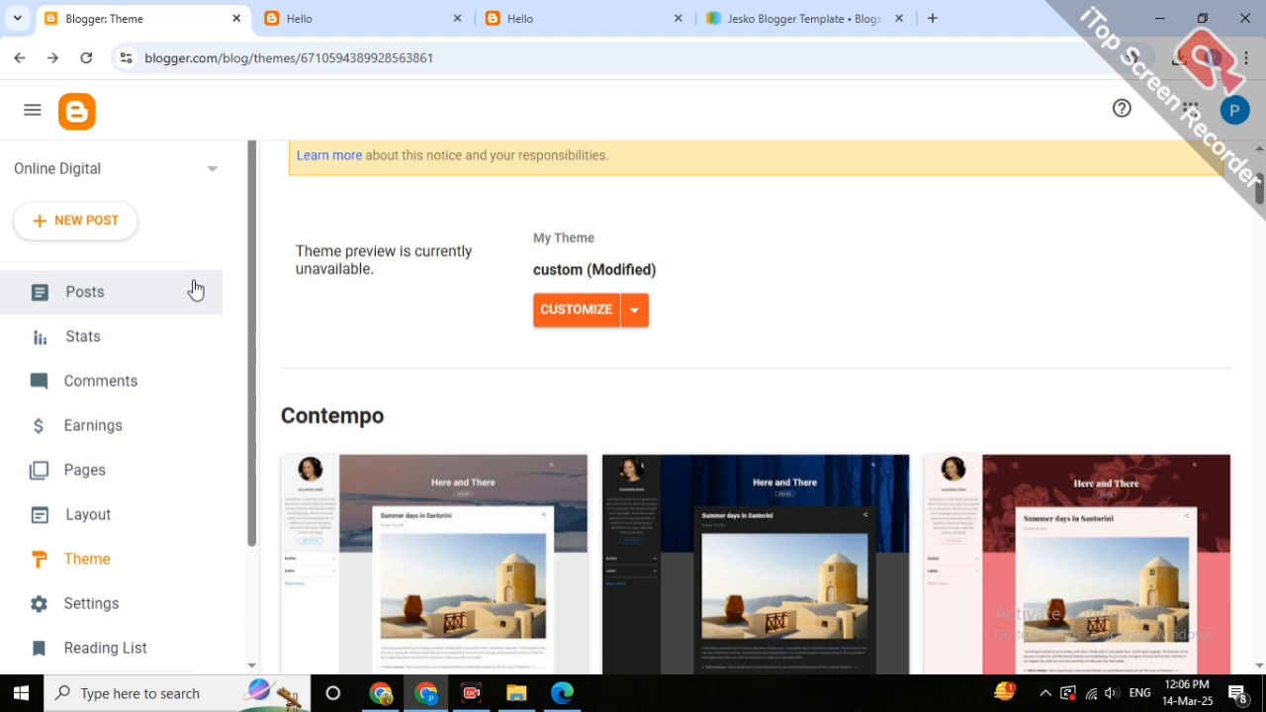
click(195, 289)
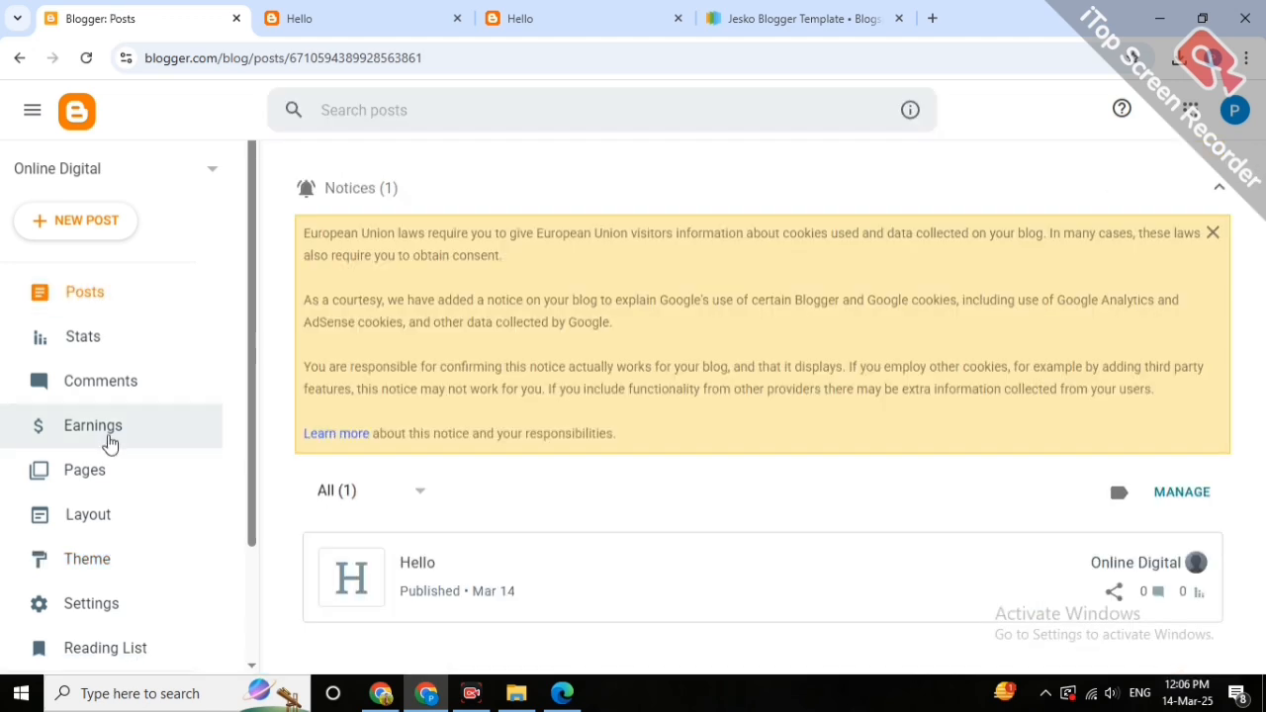
scroll(91, 455, down, 1)
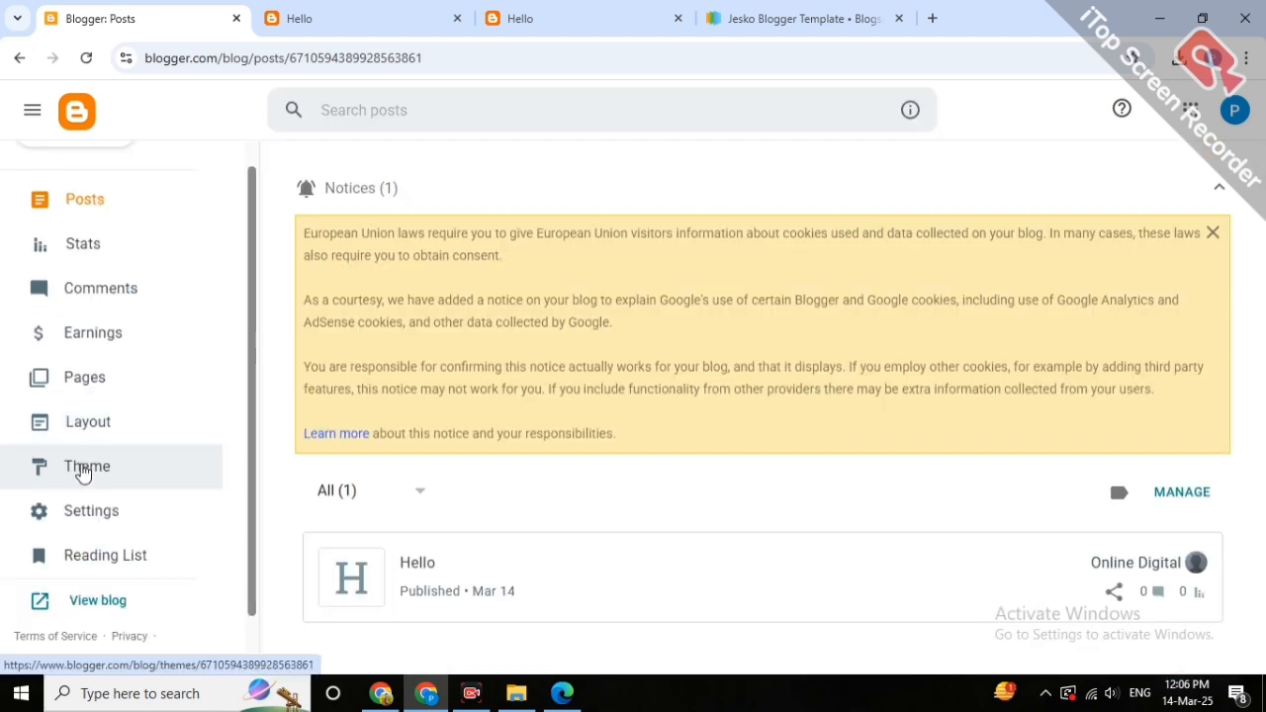
Open the blog's Theme page and start restoring the theme by uploading a file from the computer.
click(109, 466)
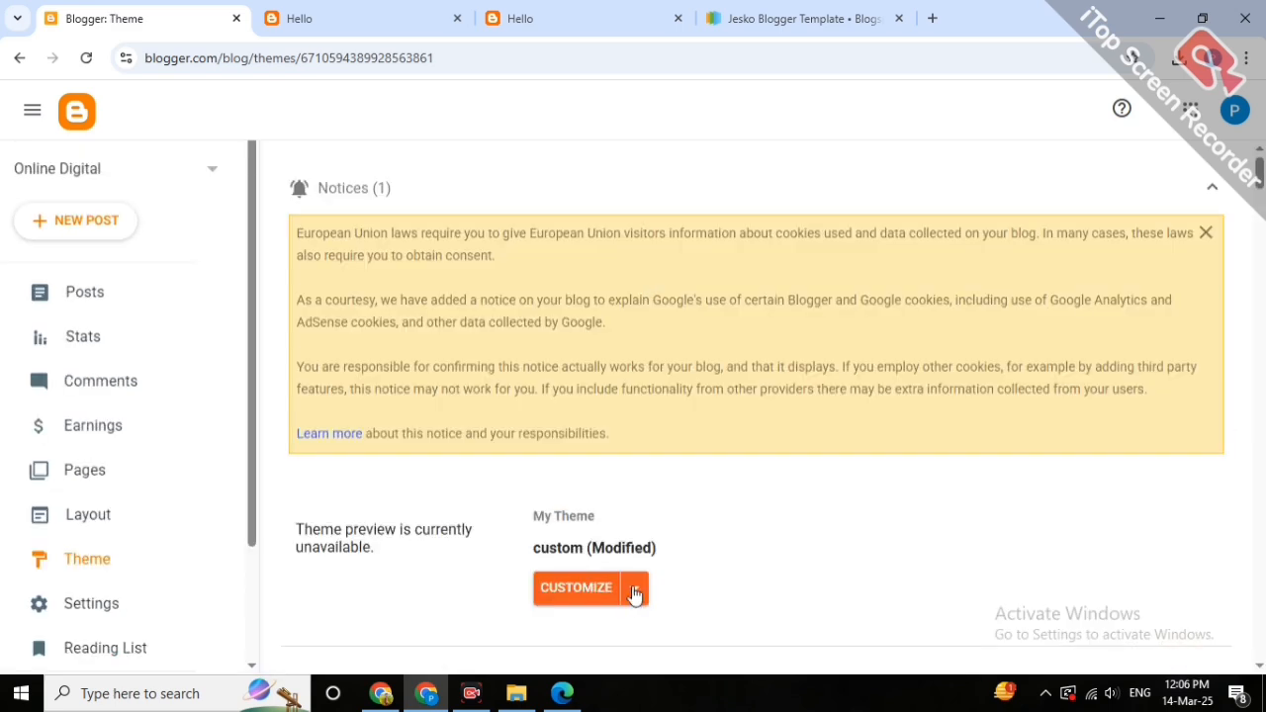
click(634, 593)
scroll(692, 505, down, 1)
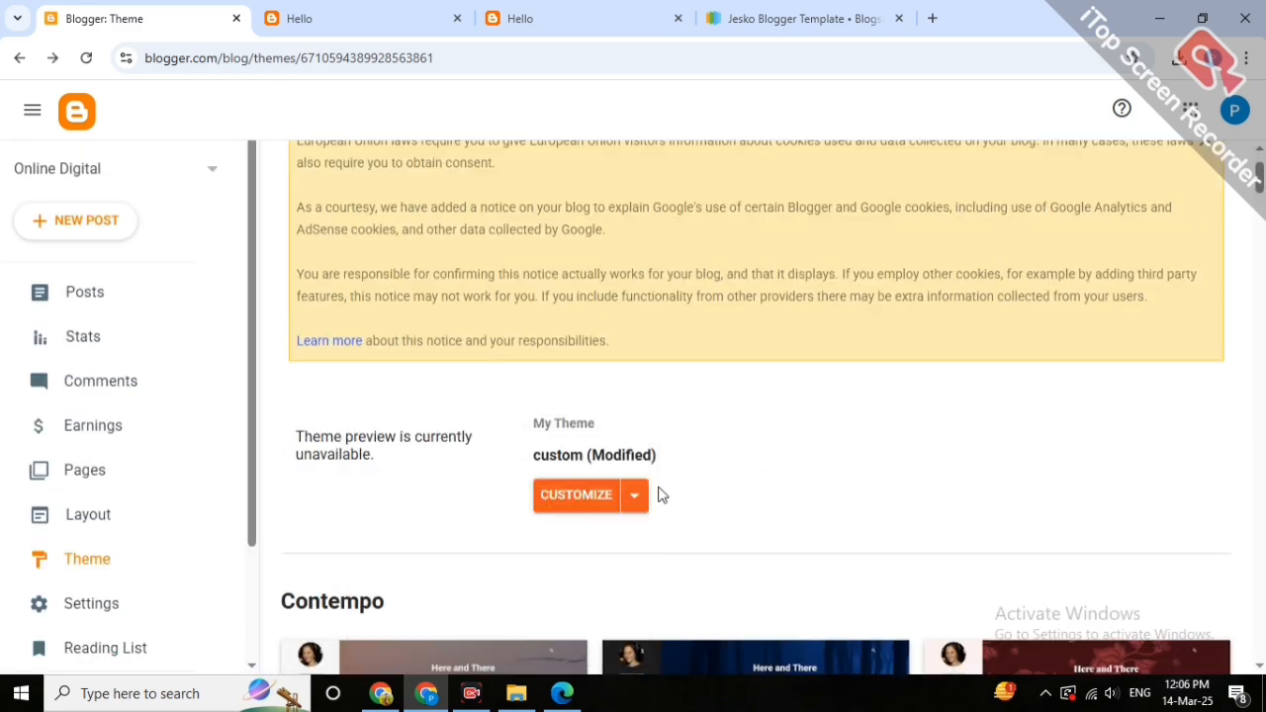
click(636, 495)
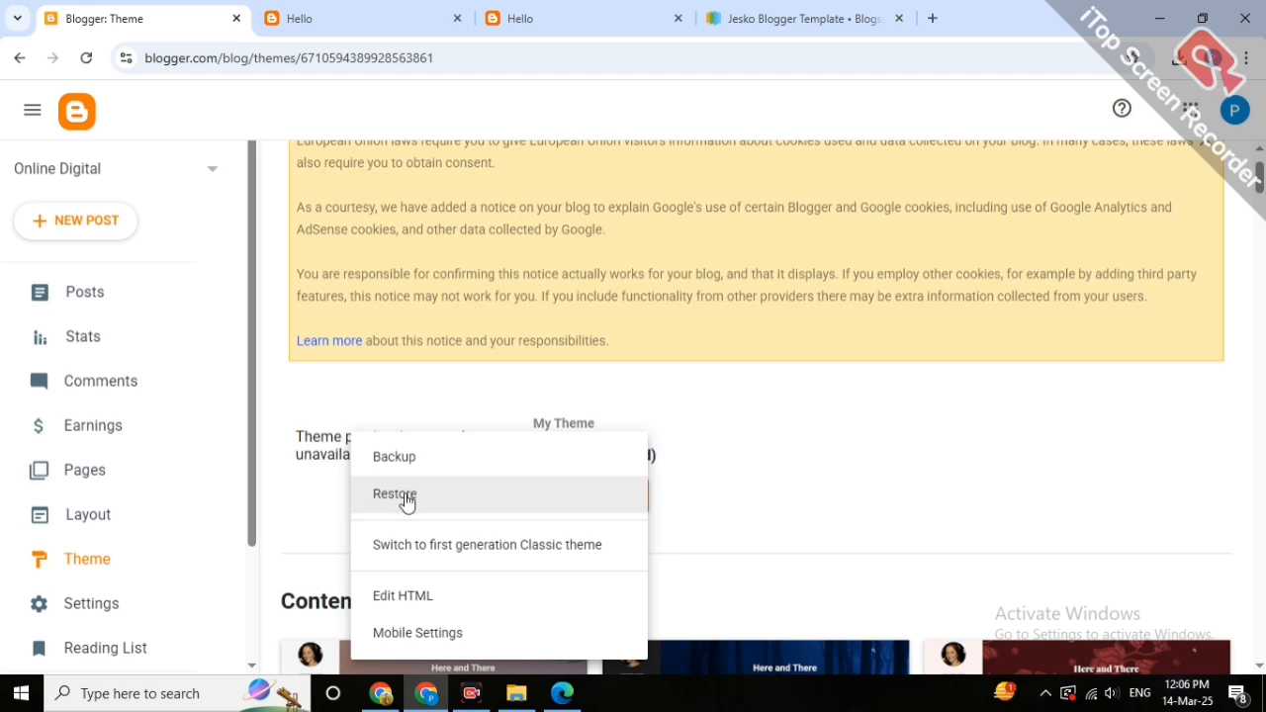
click(402, 496)
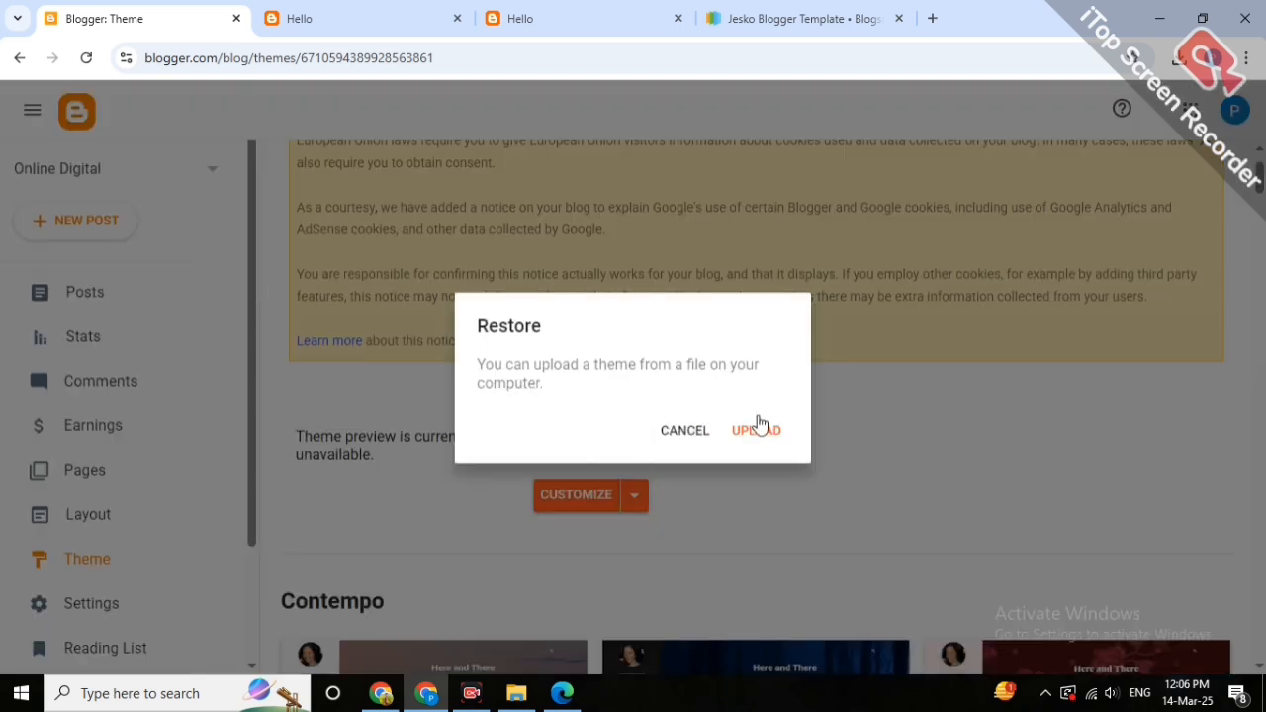
click(757, 432)
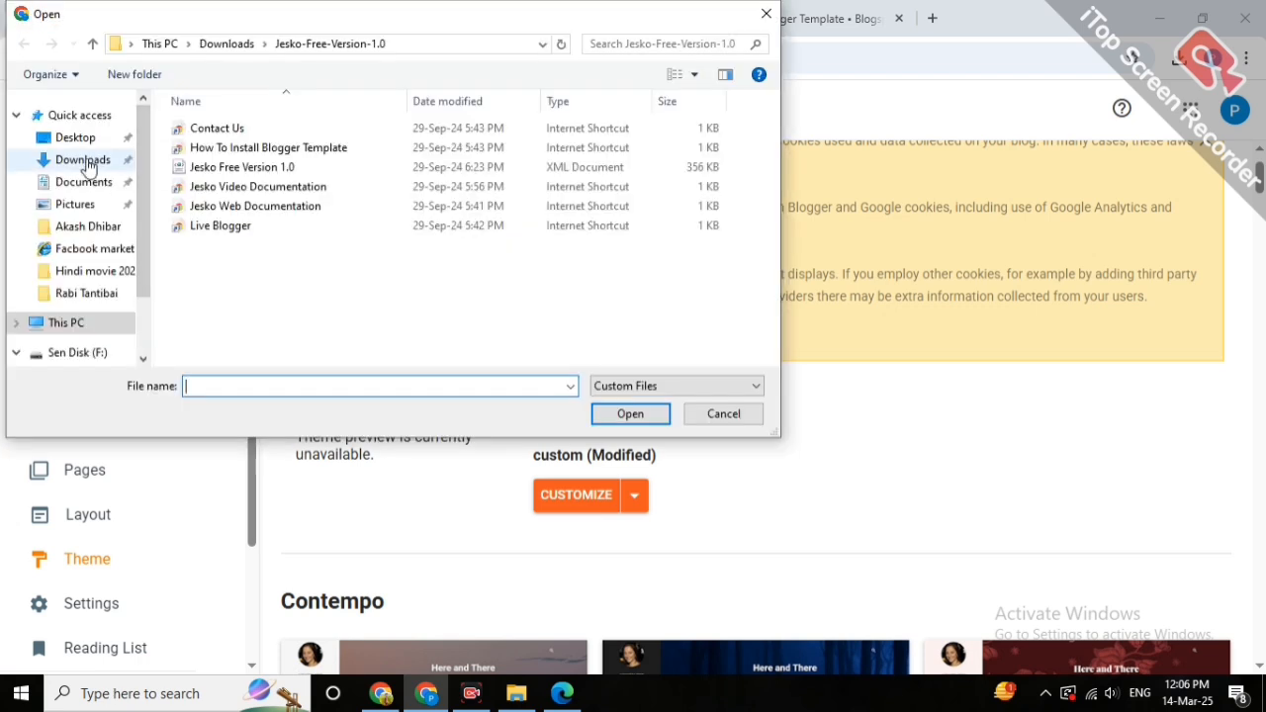
Upload the Jesko Free Version 1.0 XML file from the Jesko-Free-Version-1.0 folder in Downloads as the blog's theme.
click(84, 161)
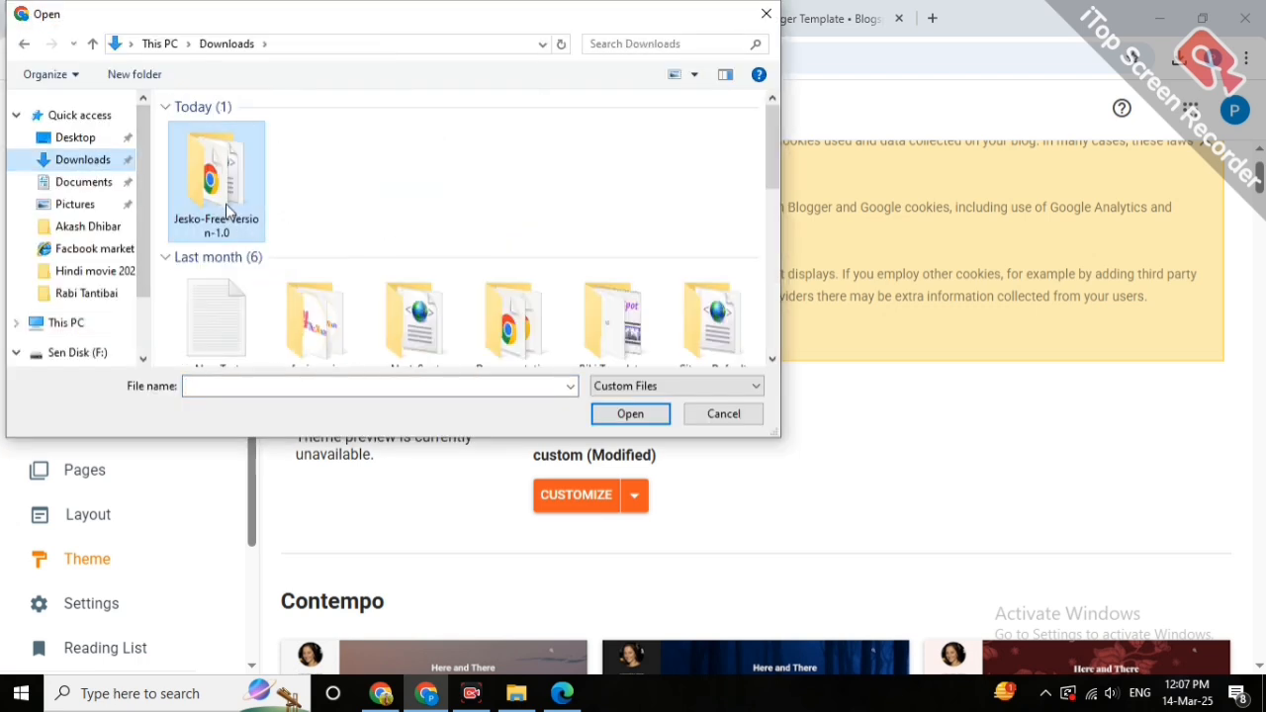
click(615, 414)
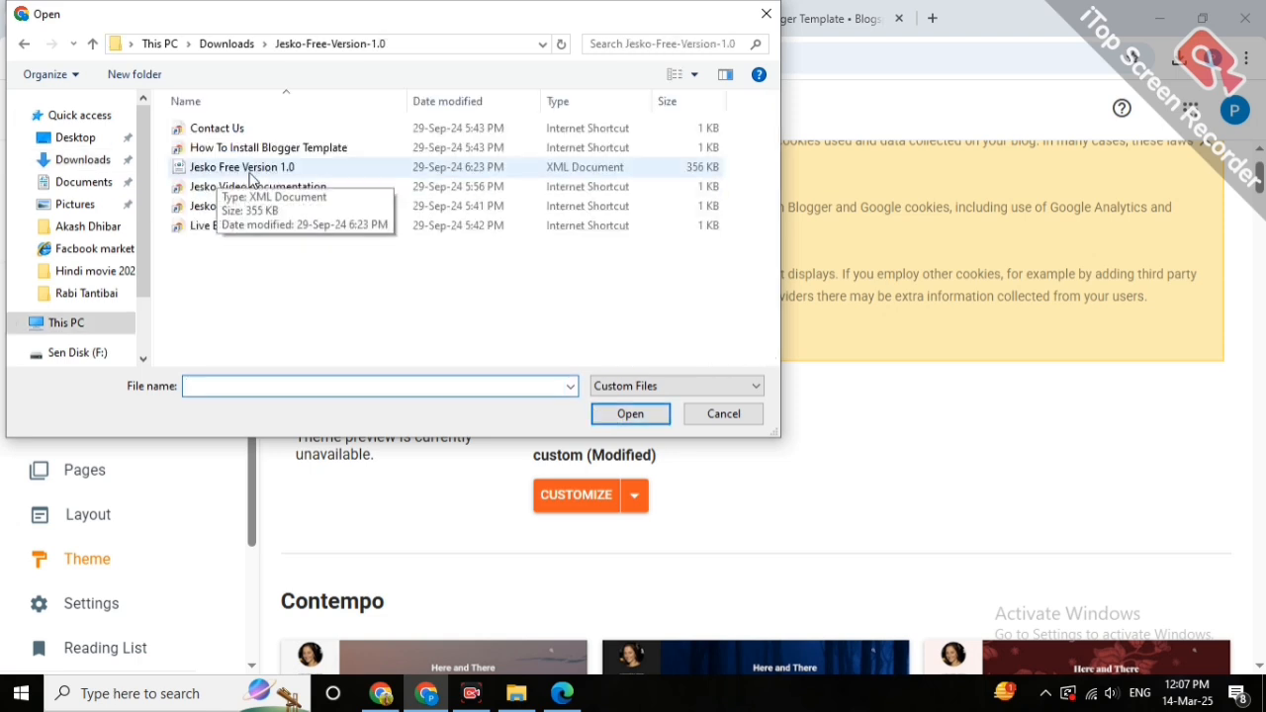
click(297, 170)
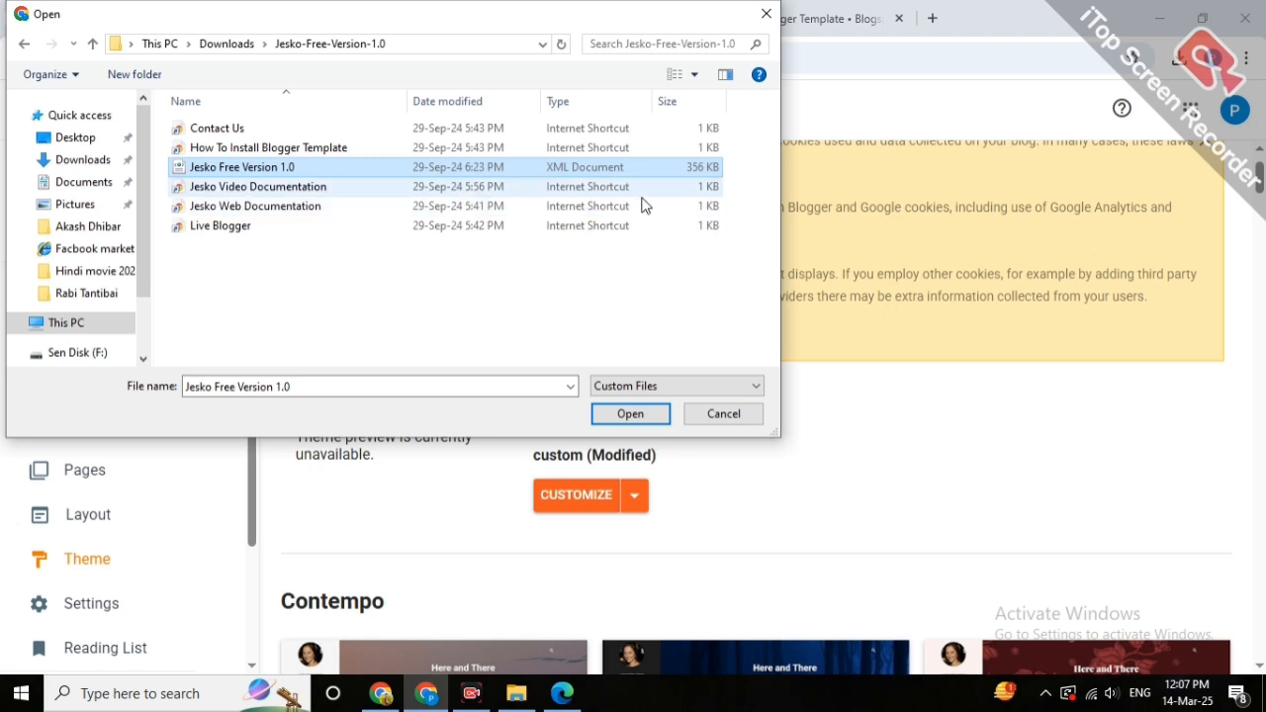
click(630, 415)
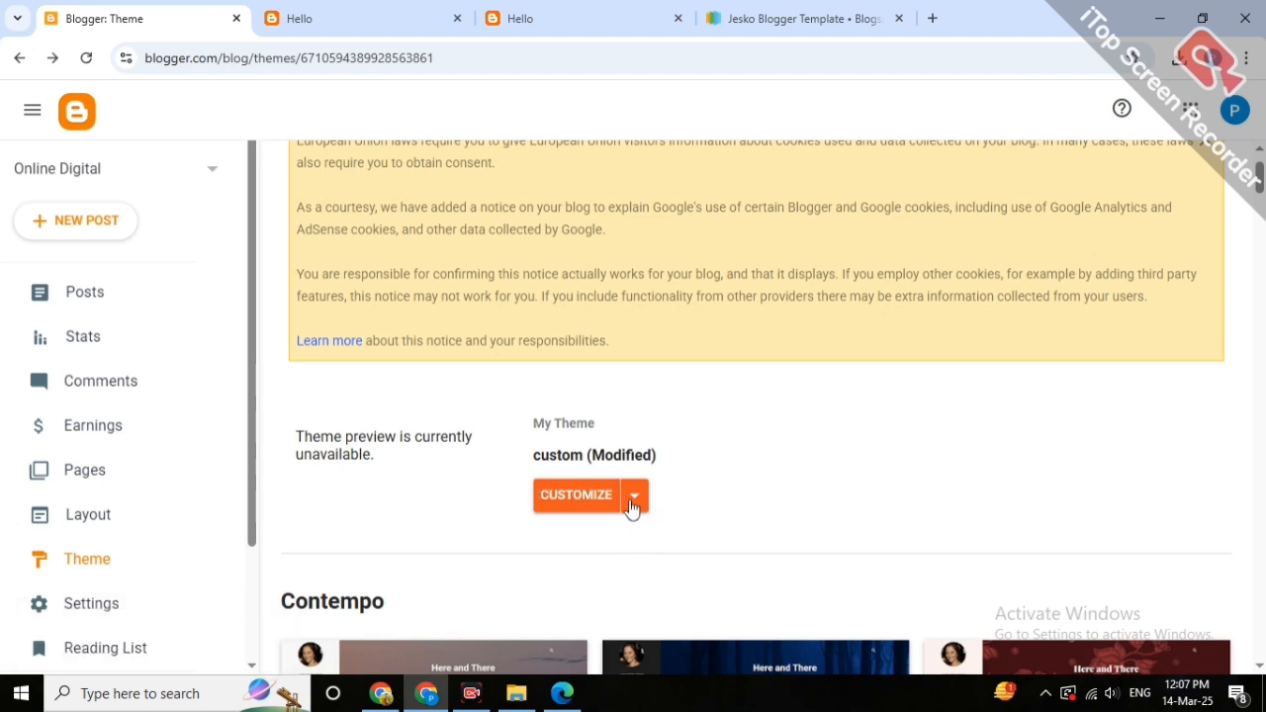
View the live Online Digital blog and examine its home page, sidebar widgets and footer in the Jesko theme.
scroll(587, 512, up, 1)
scroll(588, 511, down, 3)
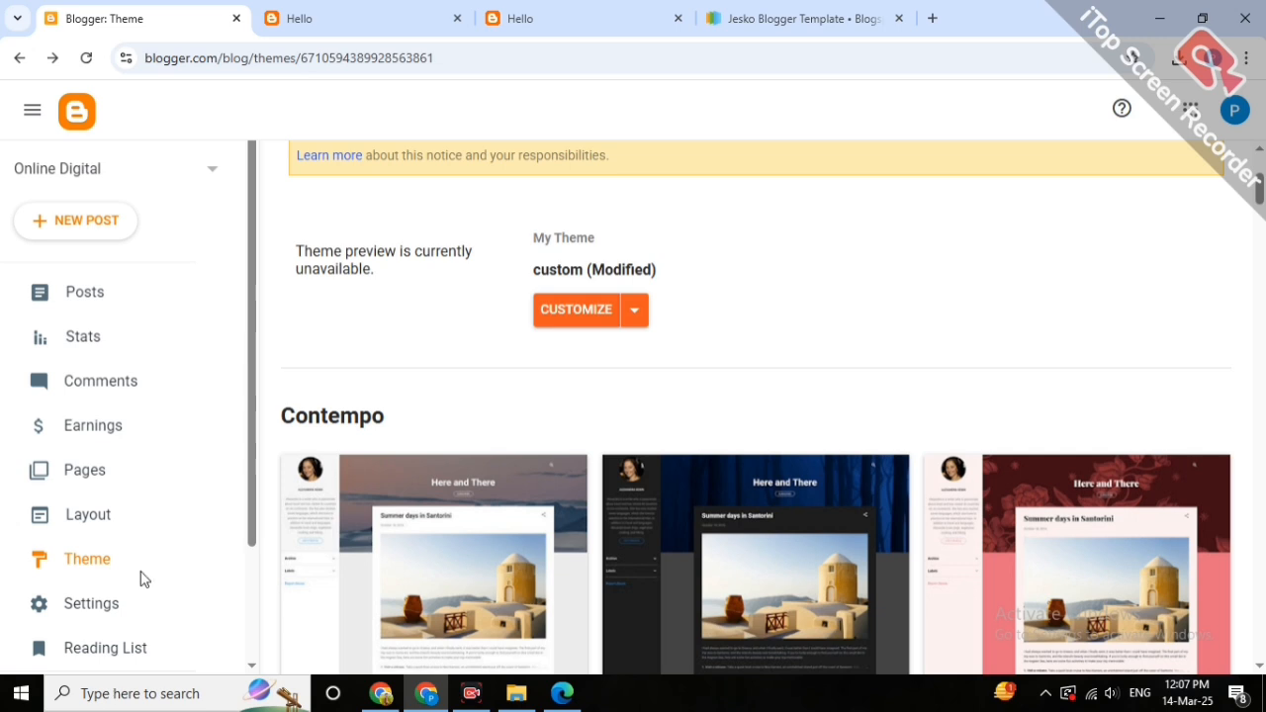
scroll(102, 605, down, 2)
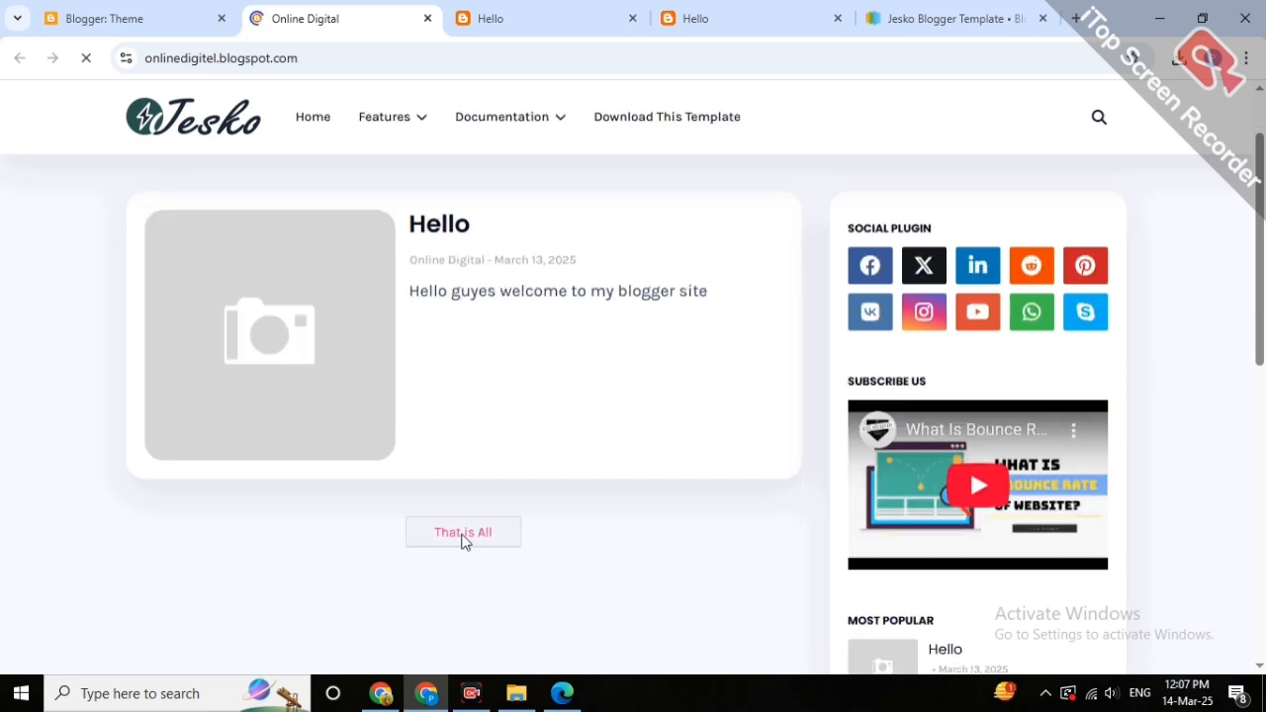
scroll(465, 542, down, 1)
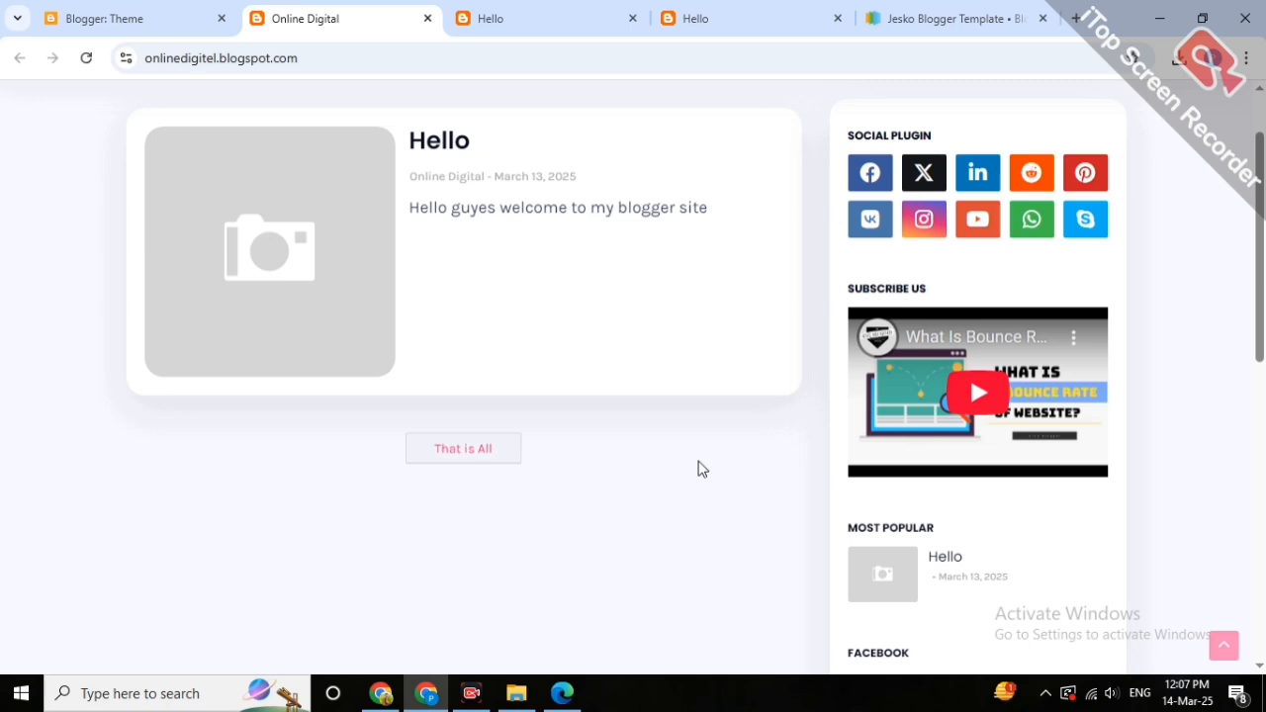
scroll(878, 478, down, 5)
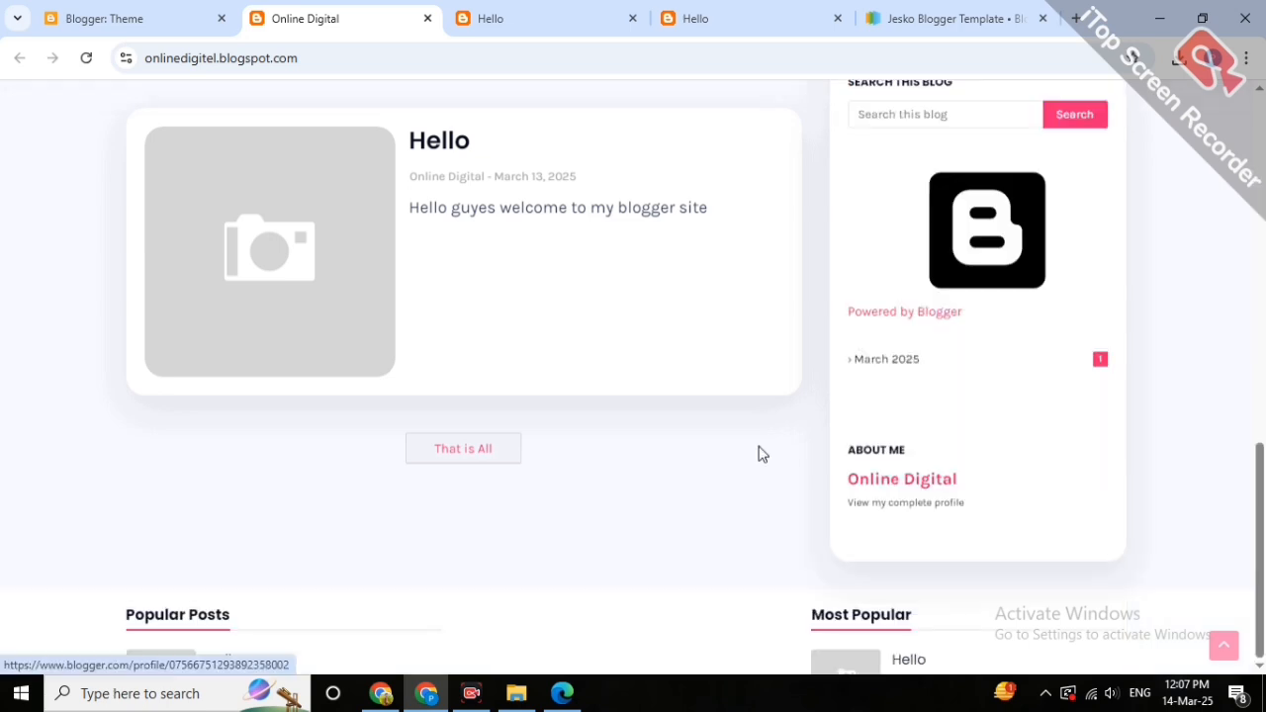
scroll(961, 274, up, 2)
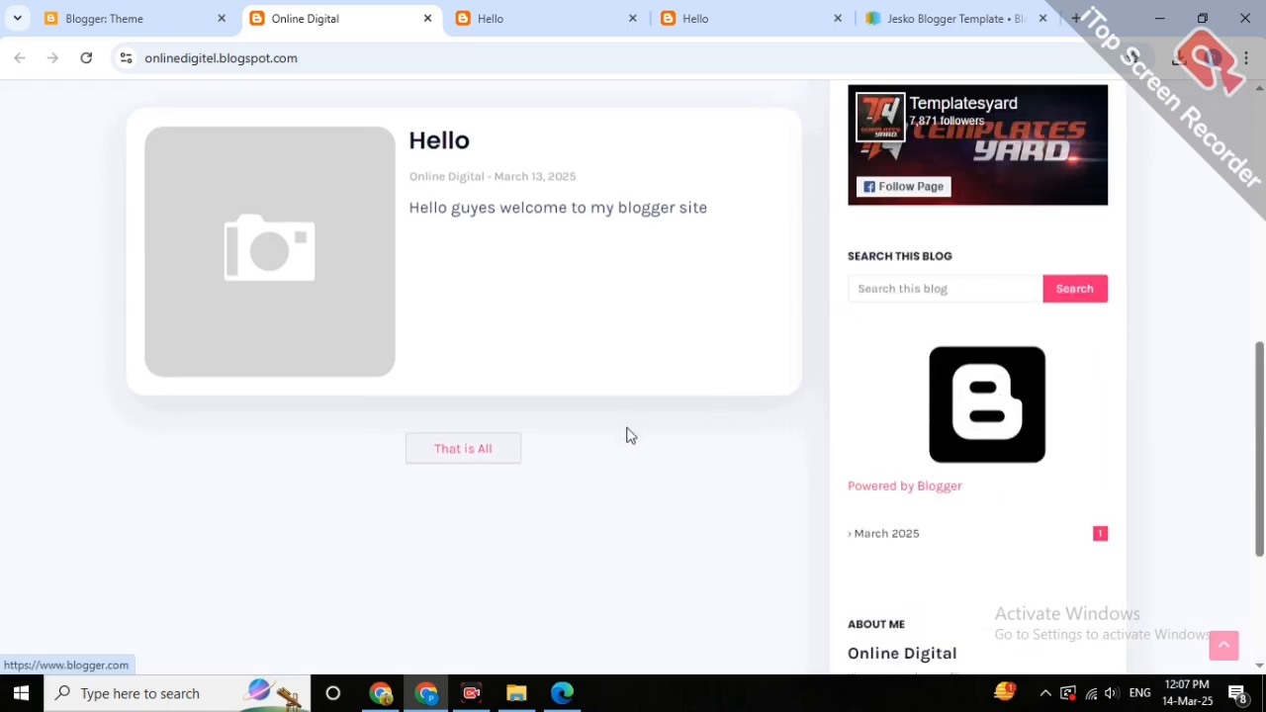
scroll(495, 433, up, 3)
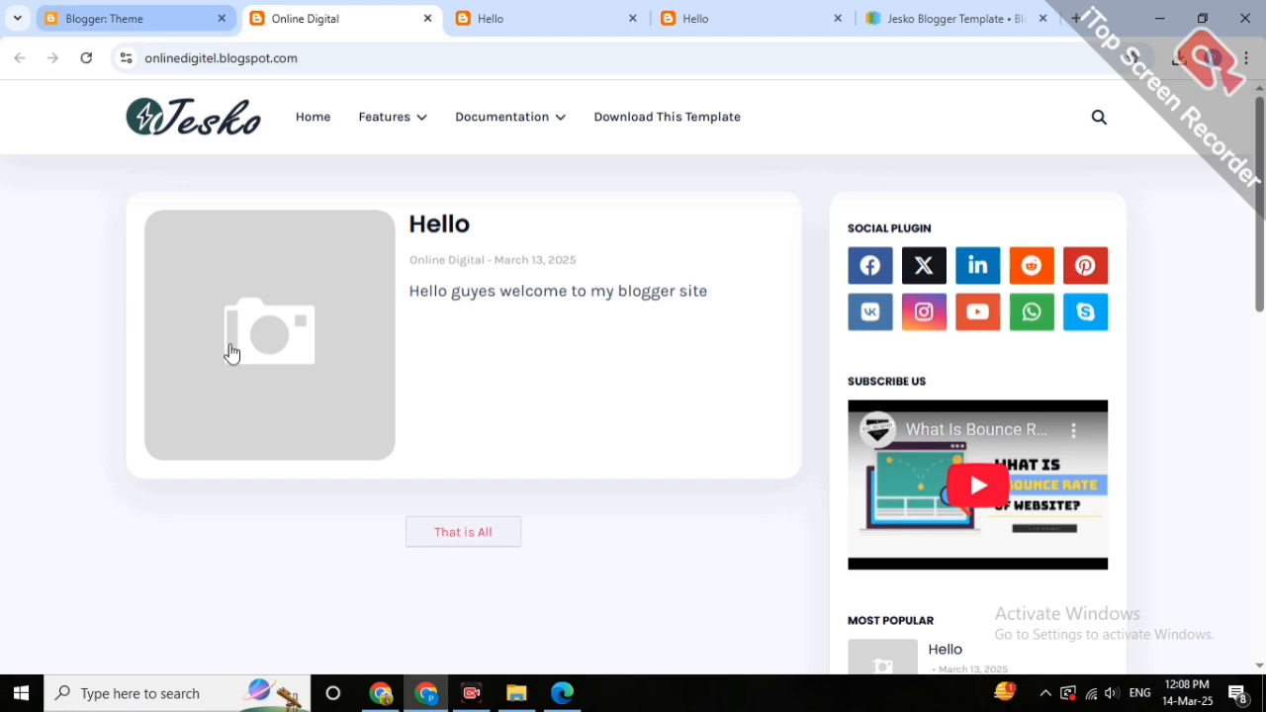
Return to the Blogger dashboard, open the blog's Layout page and look through its gadget sections.
key(ctrl+shift+Tab)
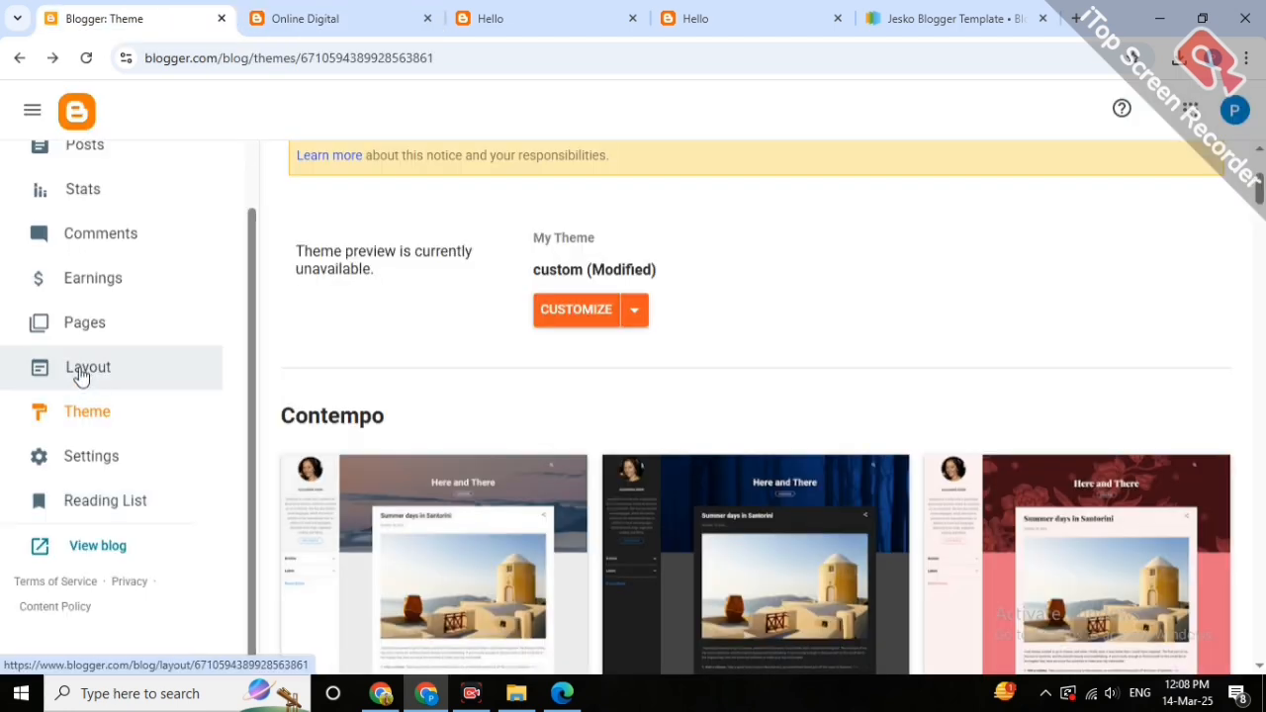
click(76, 371)
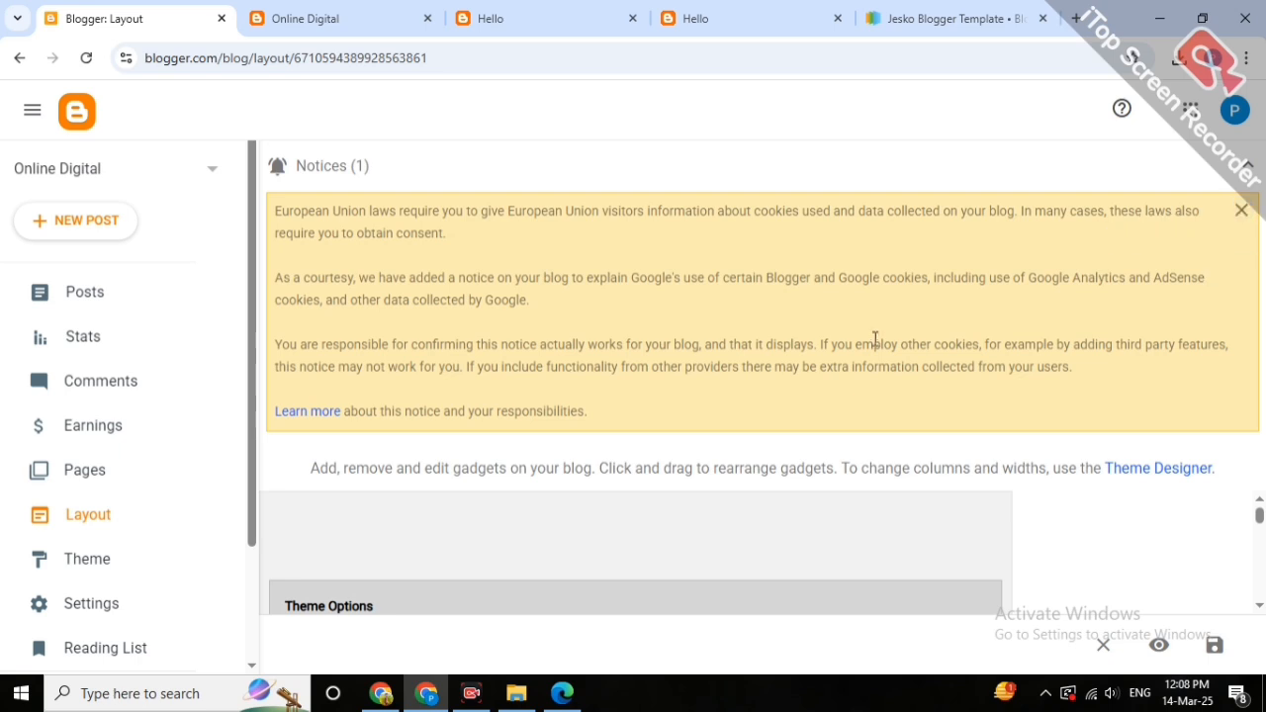
scroll(875, 339, down, 3)
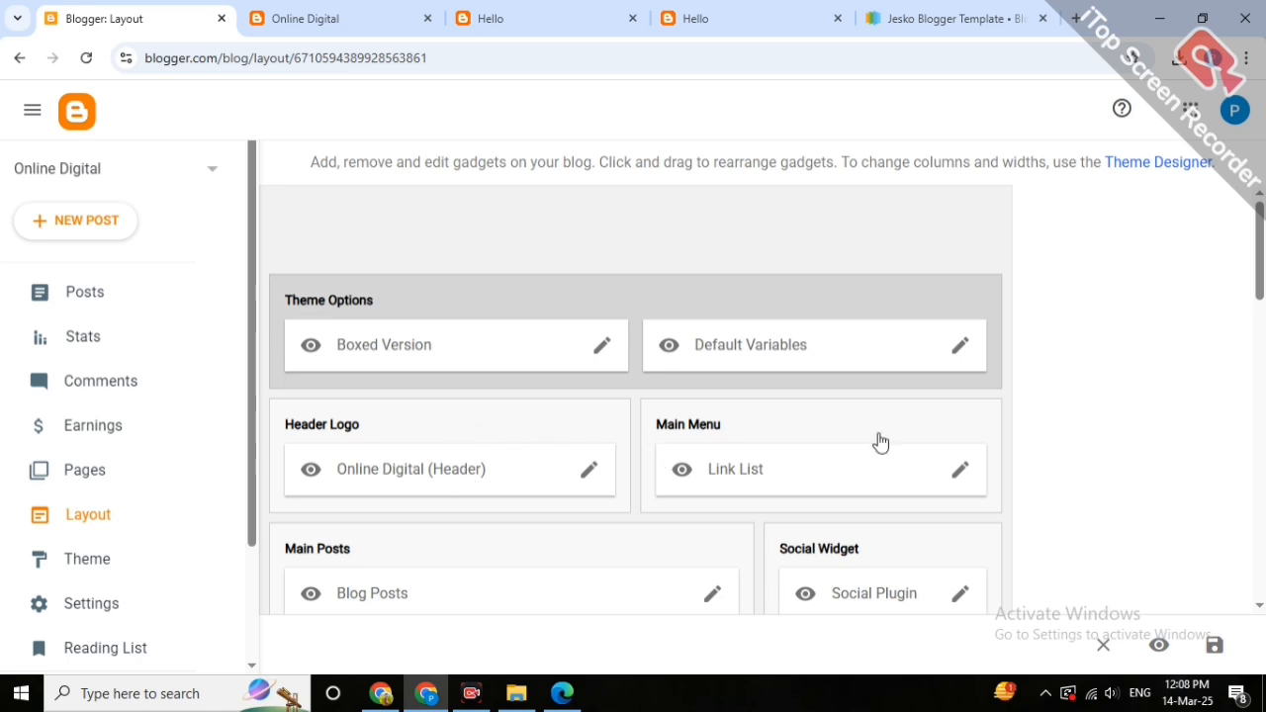
scroll(885, 443, down, 3)
scroll(712, 437, down, 3)
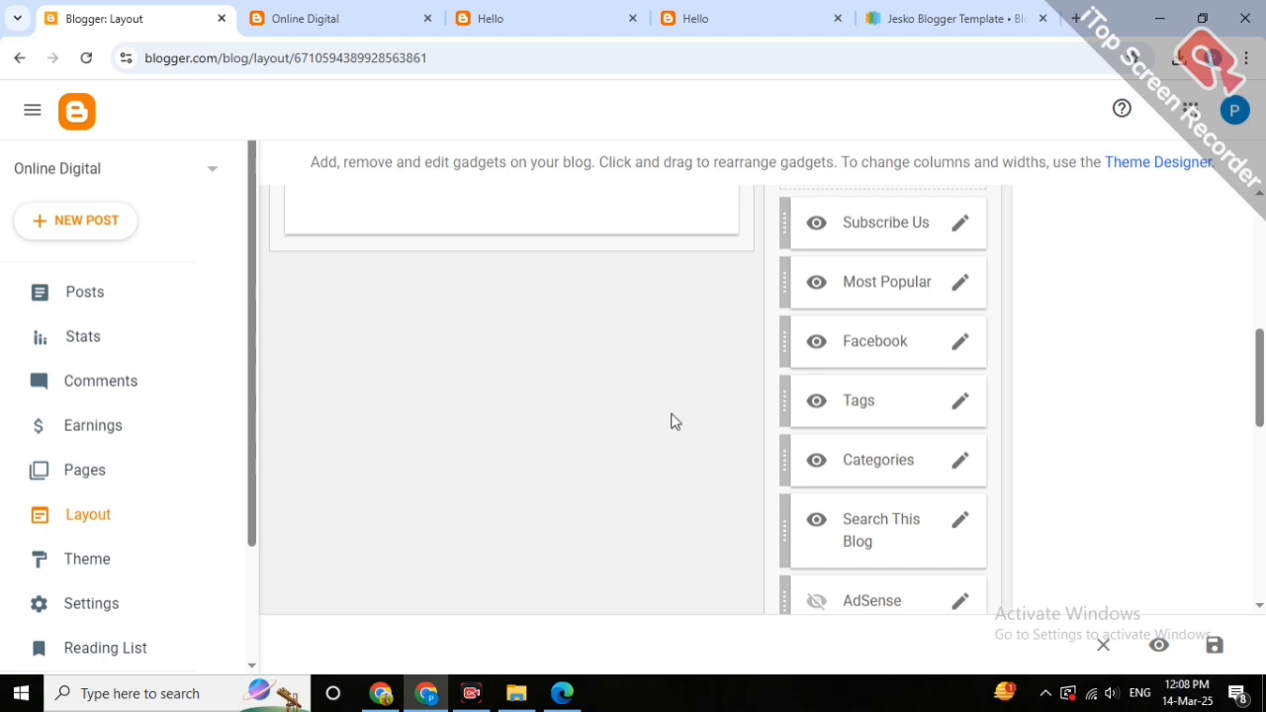
Review the layout's sections and the Boxed Version theme option's link list, compare it with the live blog, and close it without saving.
scroll(673, 421, down, 3)
scroll(673, 422, down, 5)
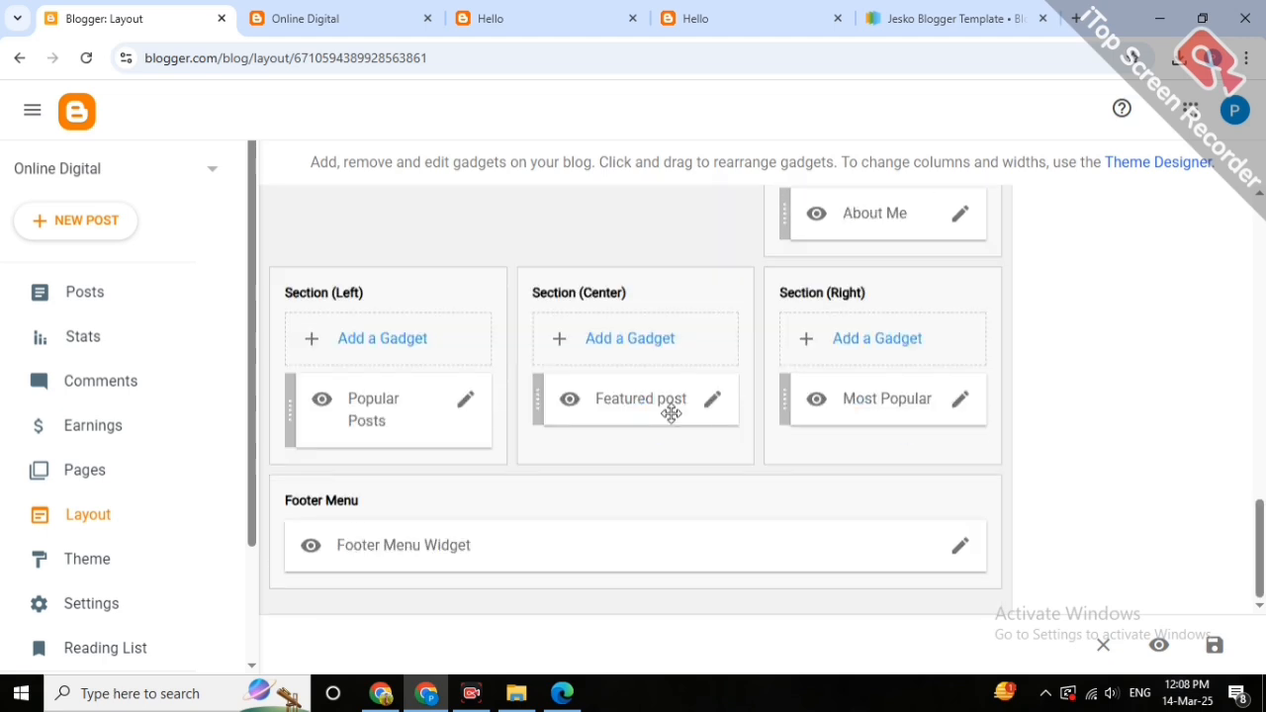
scroll(606, 470, up, 15)
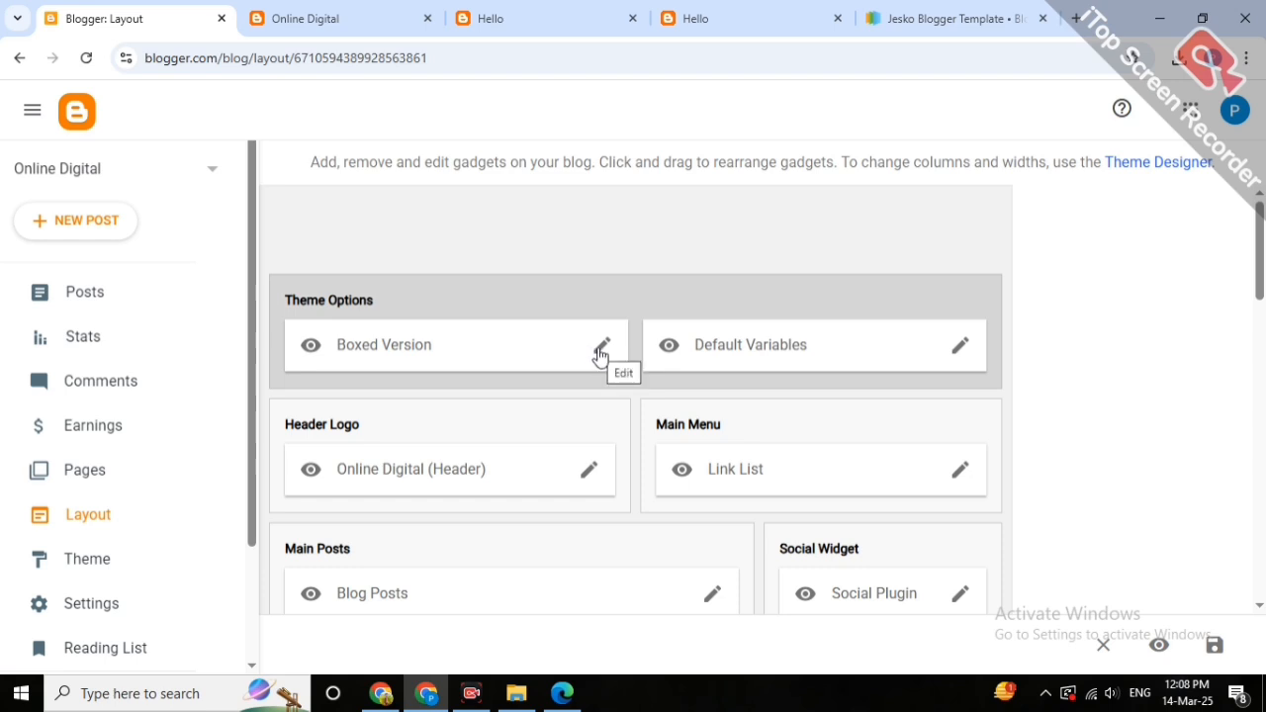
click(600, 352)
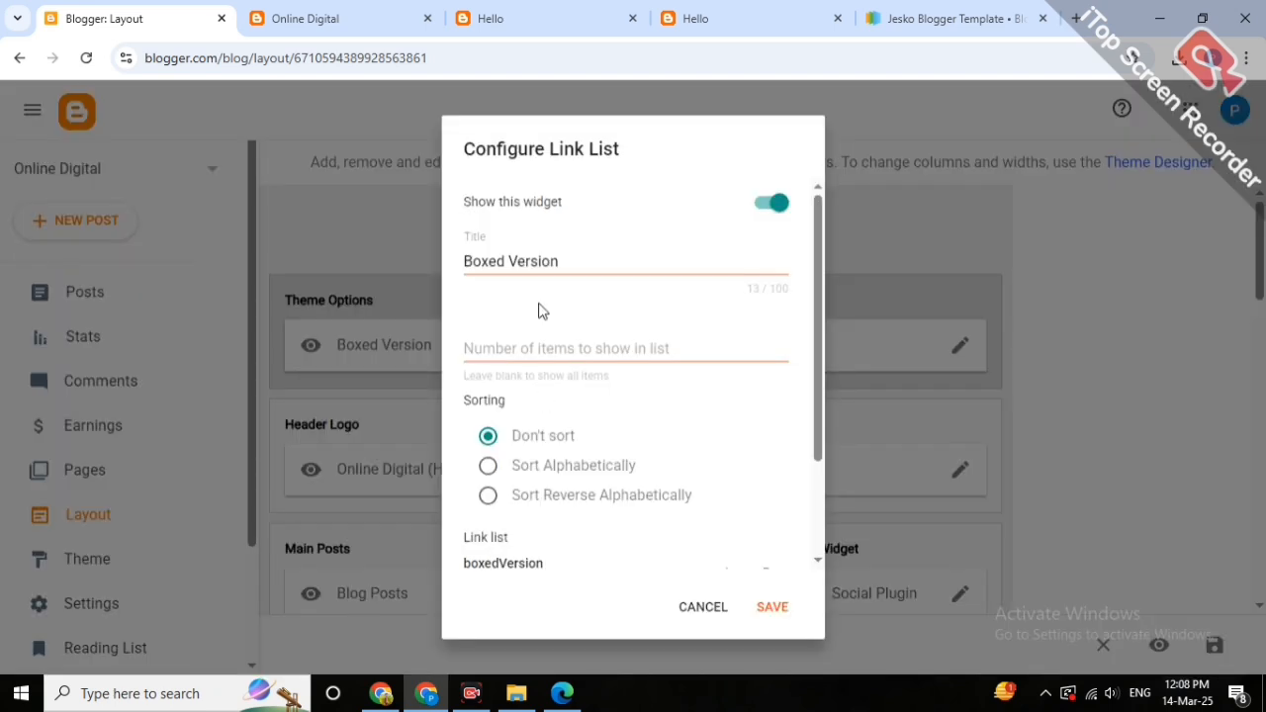
scroll(544, 327, down, 2)
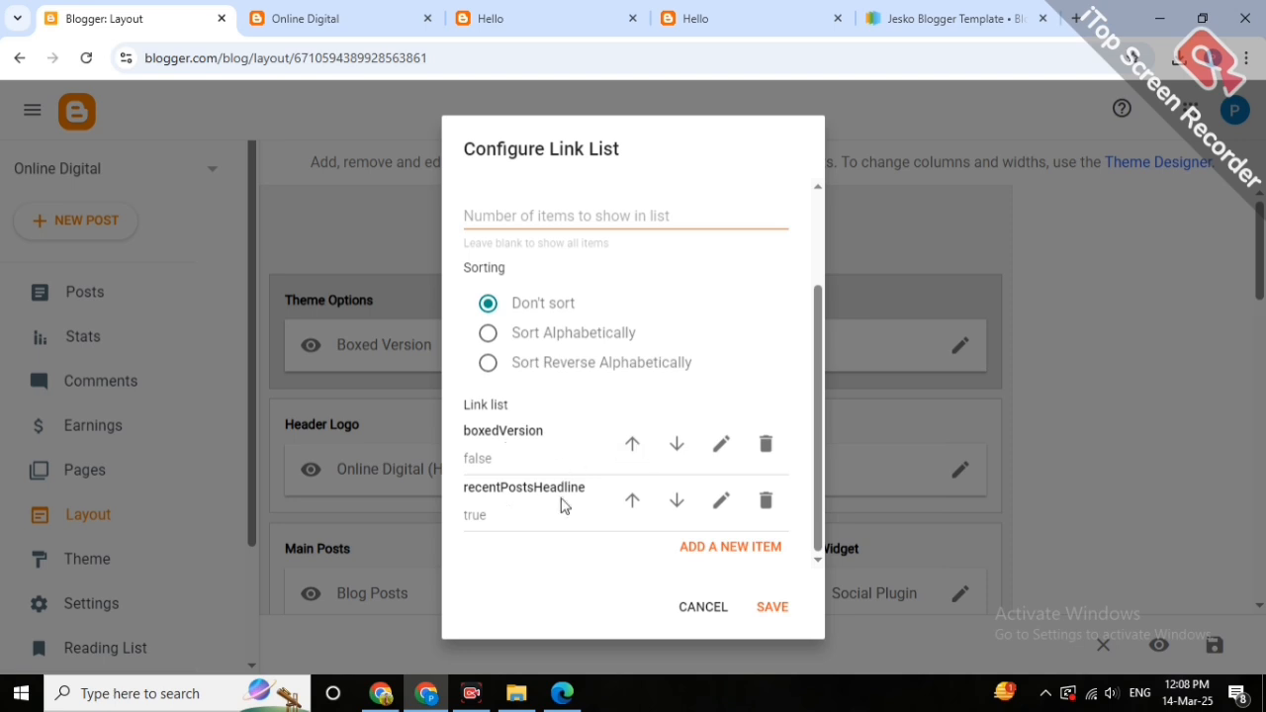
click(345, 20)
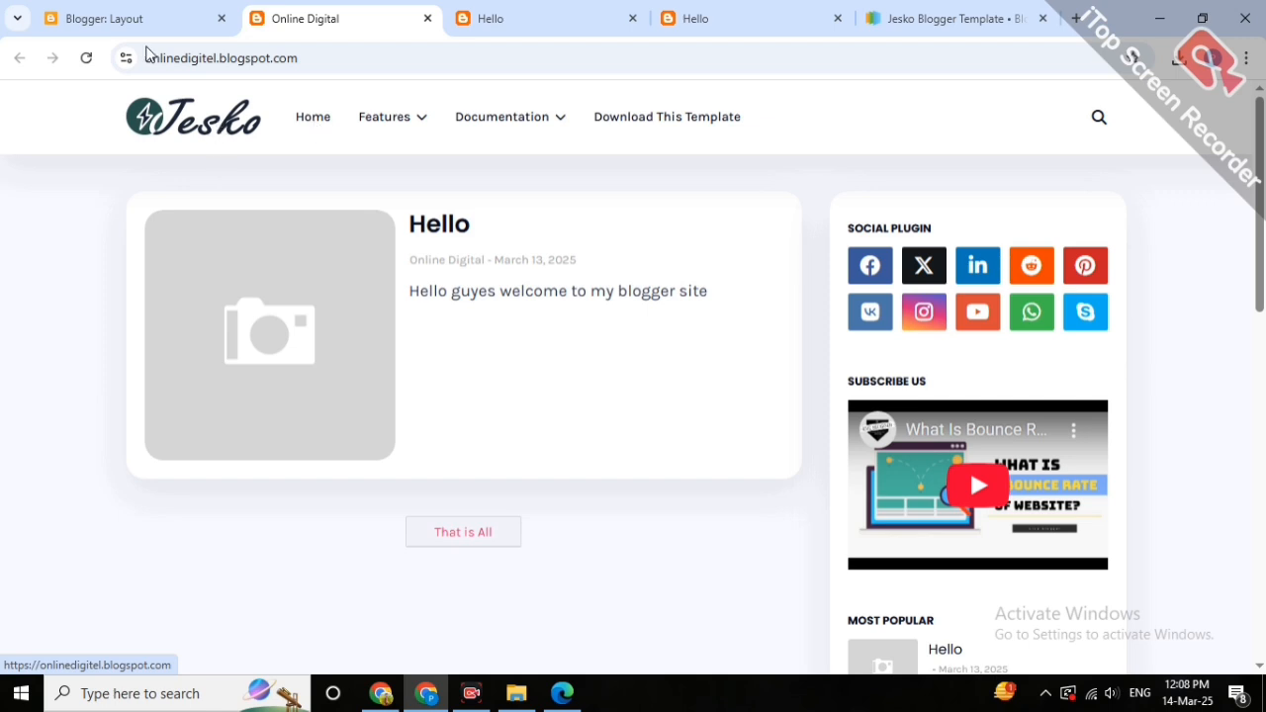
click(122, 25)
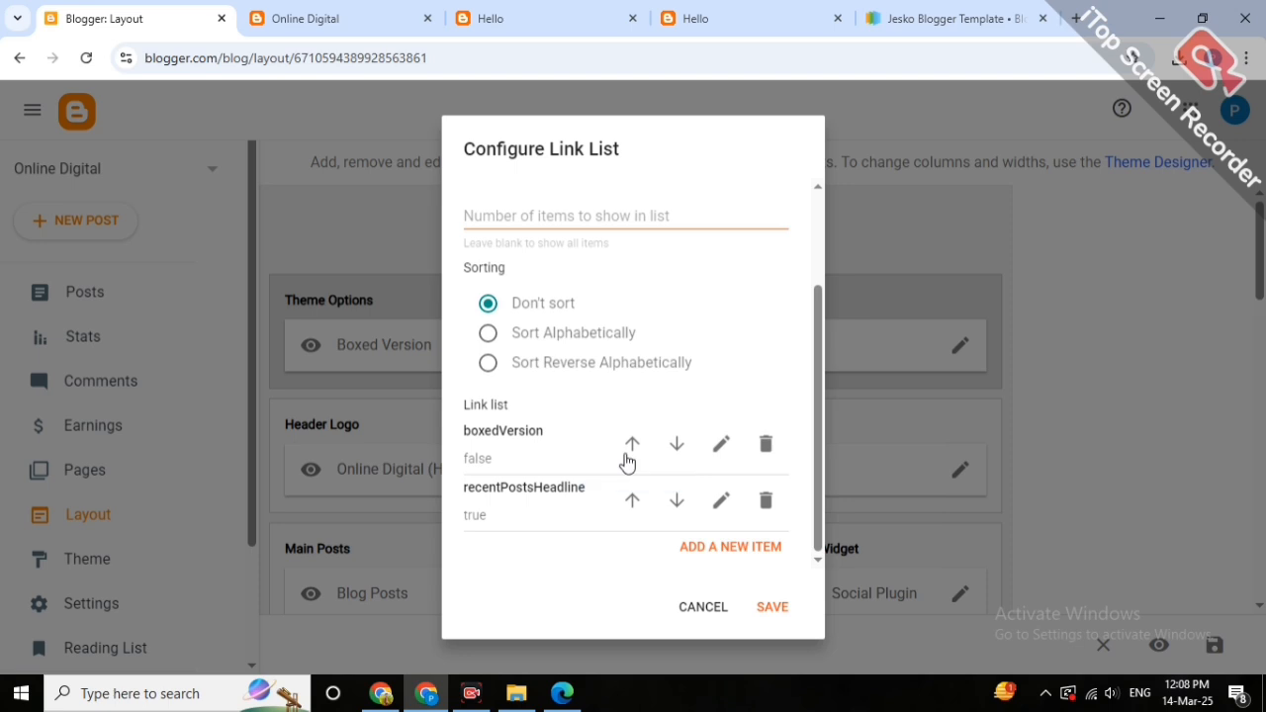
click(702, 607)
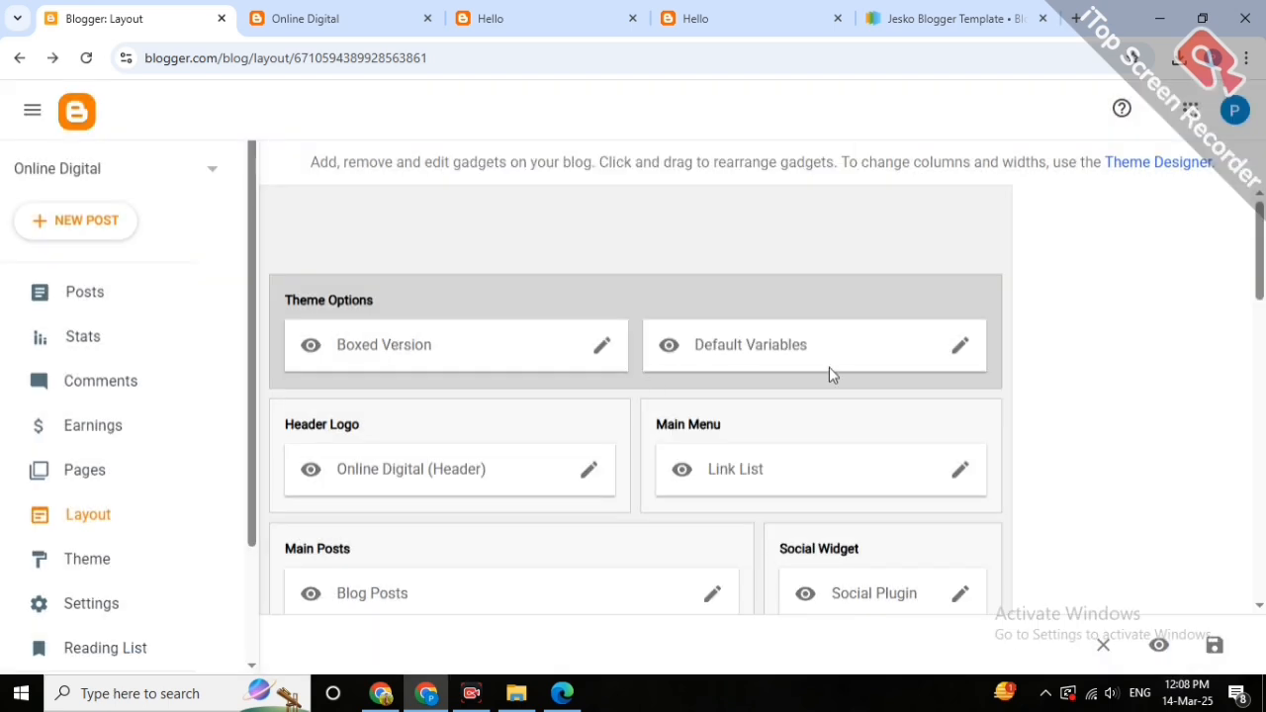
Examine the link list of the Default Variables gadget under Theme Options and close it without saving.
click(956, 352)
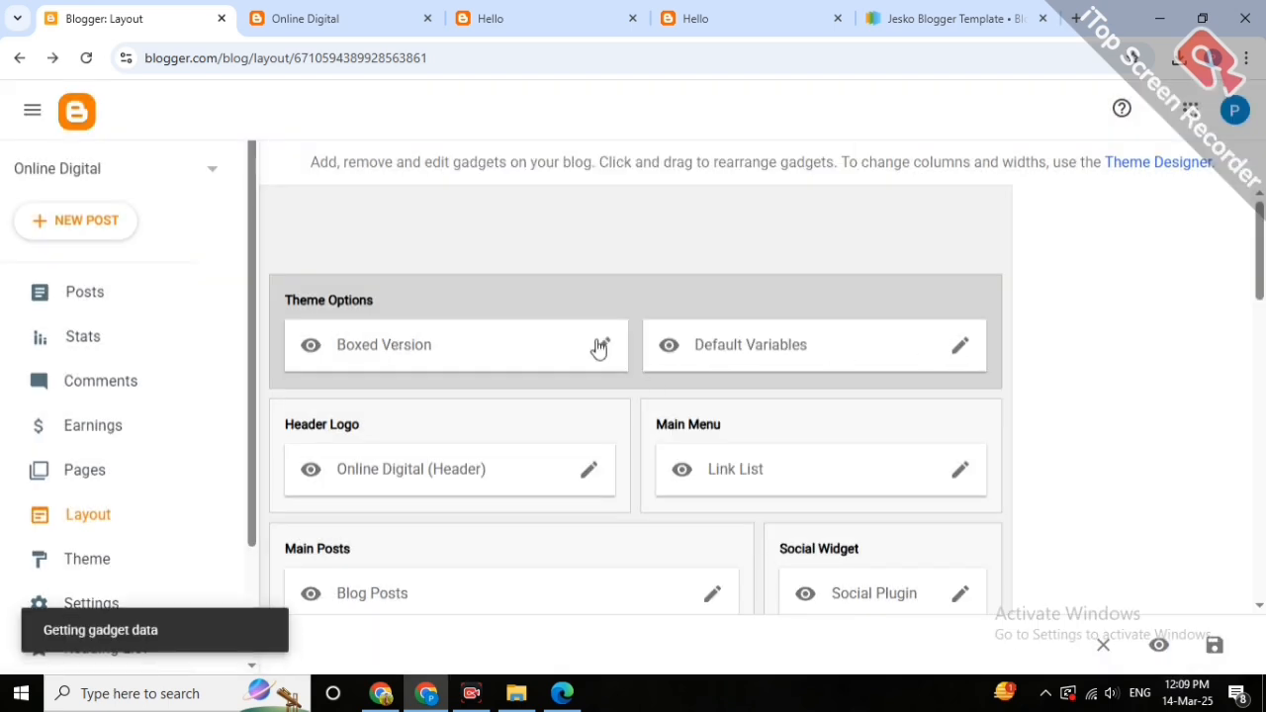
scroll(633, 367, down, 4)
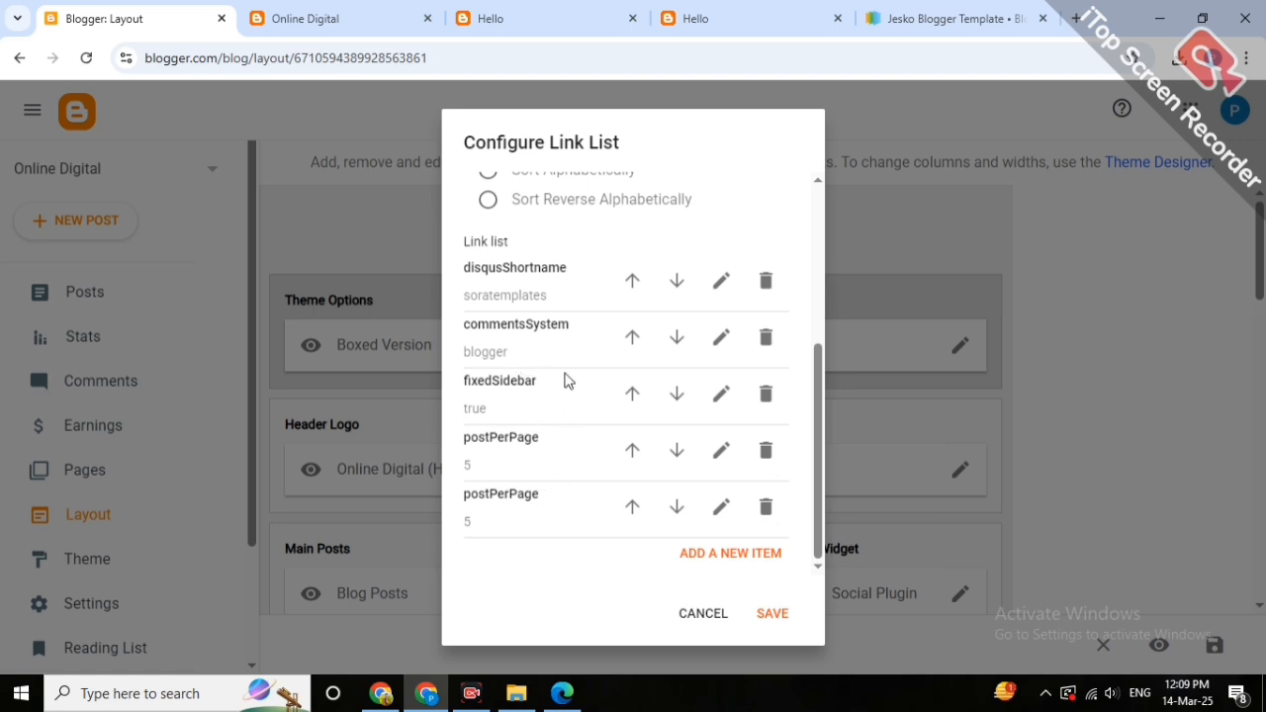
scroll(564, 379, up, 1)
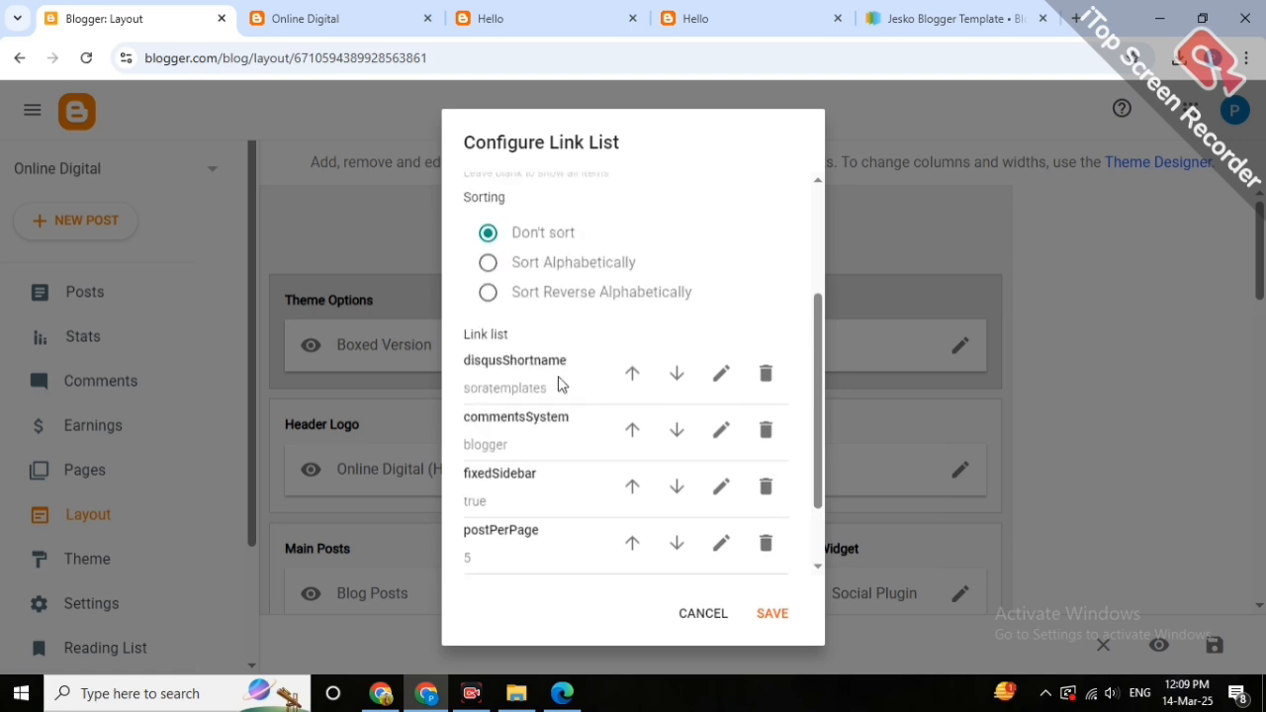
click(702, 613)
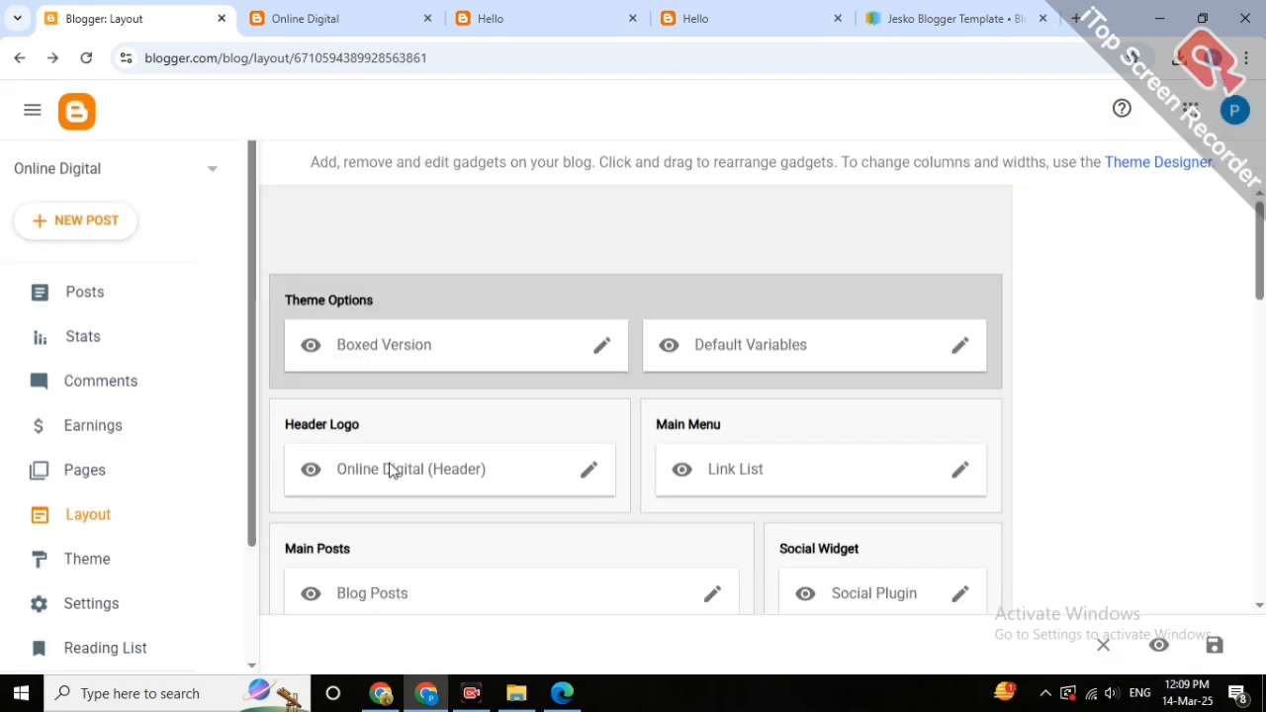
Open the Header Logo gadget's settings and clear its image URL to remove the Jesko logo.
click(588, 470)
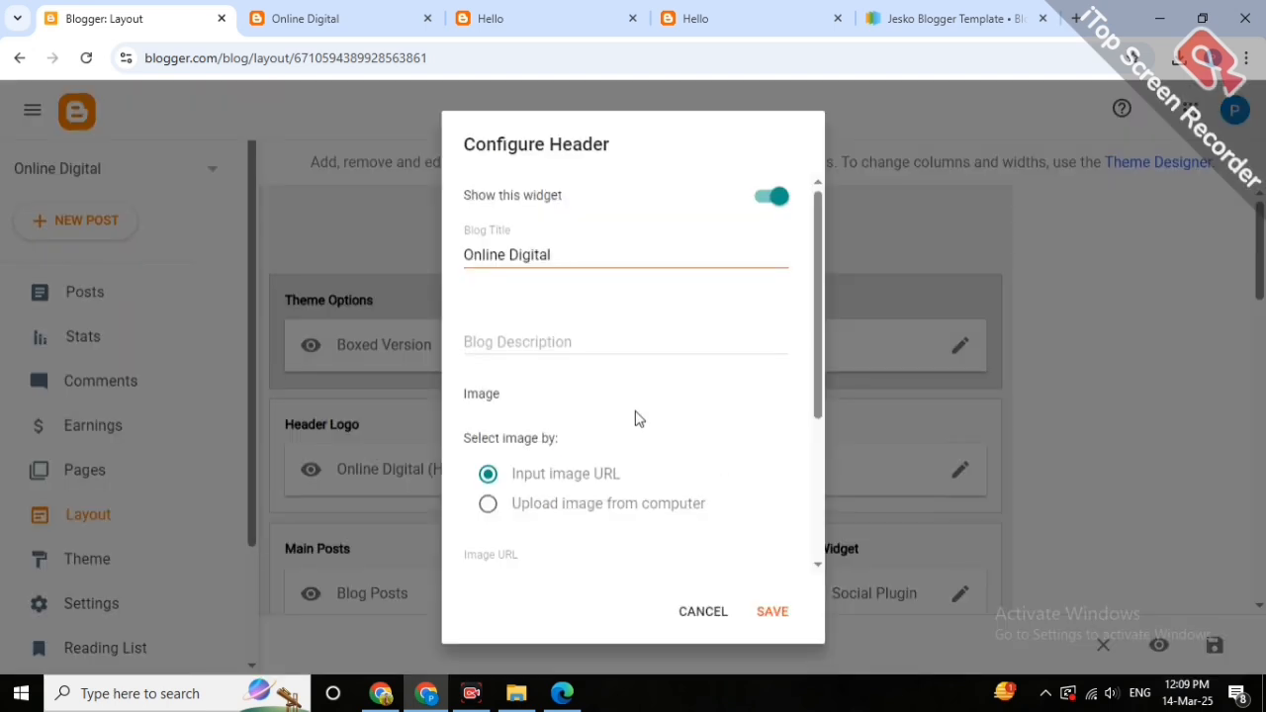
scroll(636, 418, down, 3)
scroll(608, 421, up, 3)
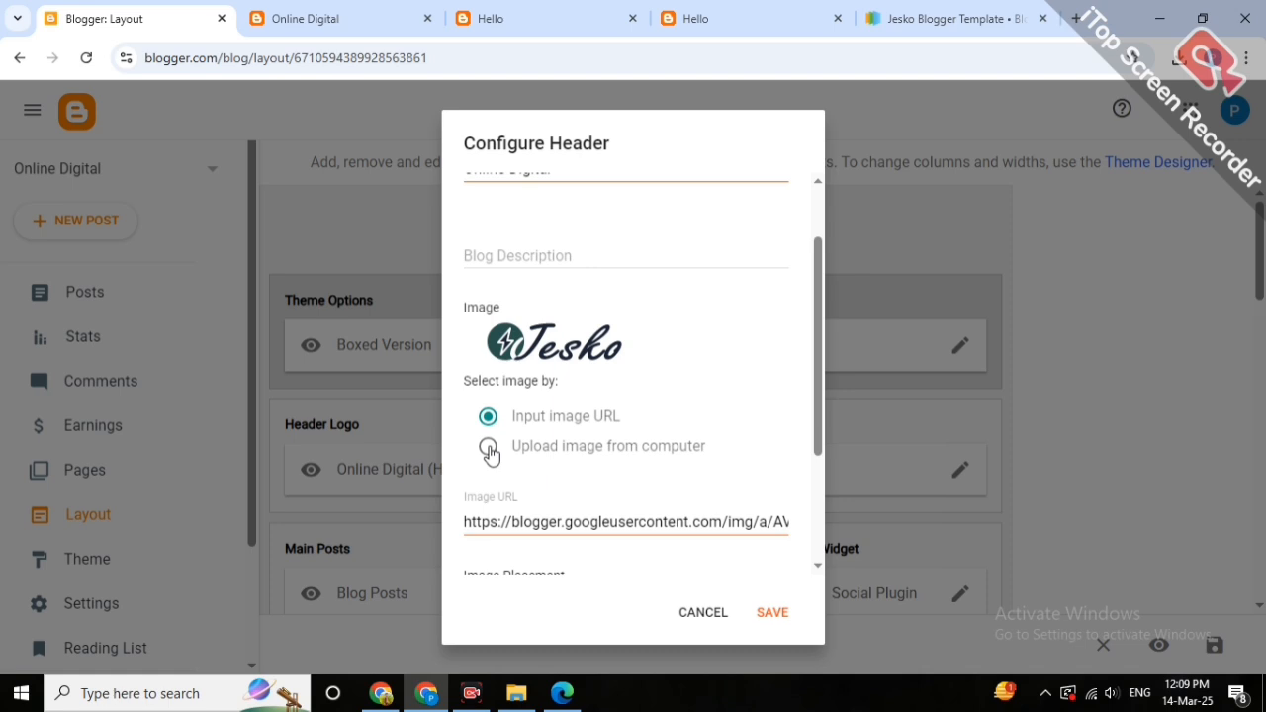
click(730, 522)
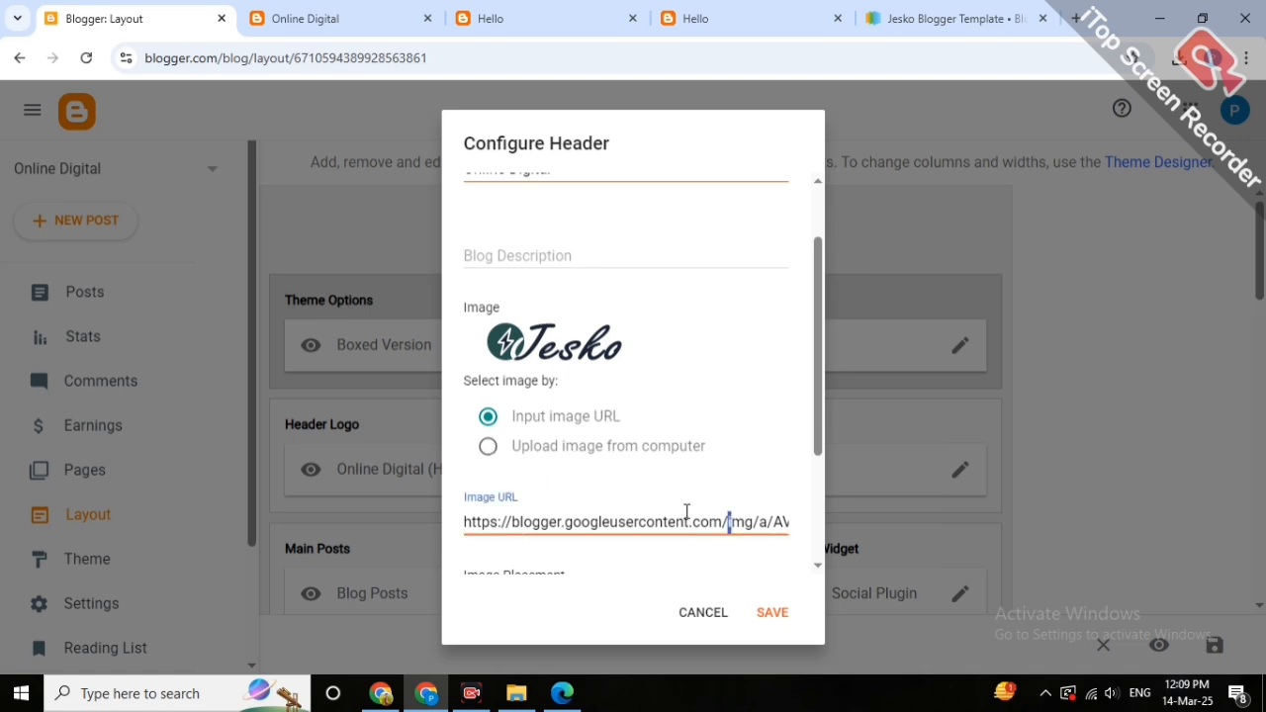
scroll(660, 509, up, 1)
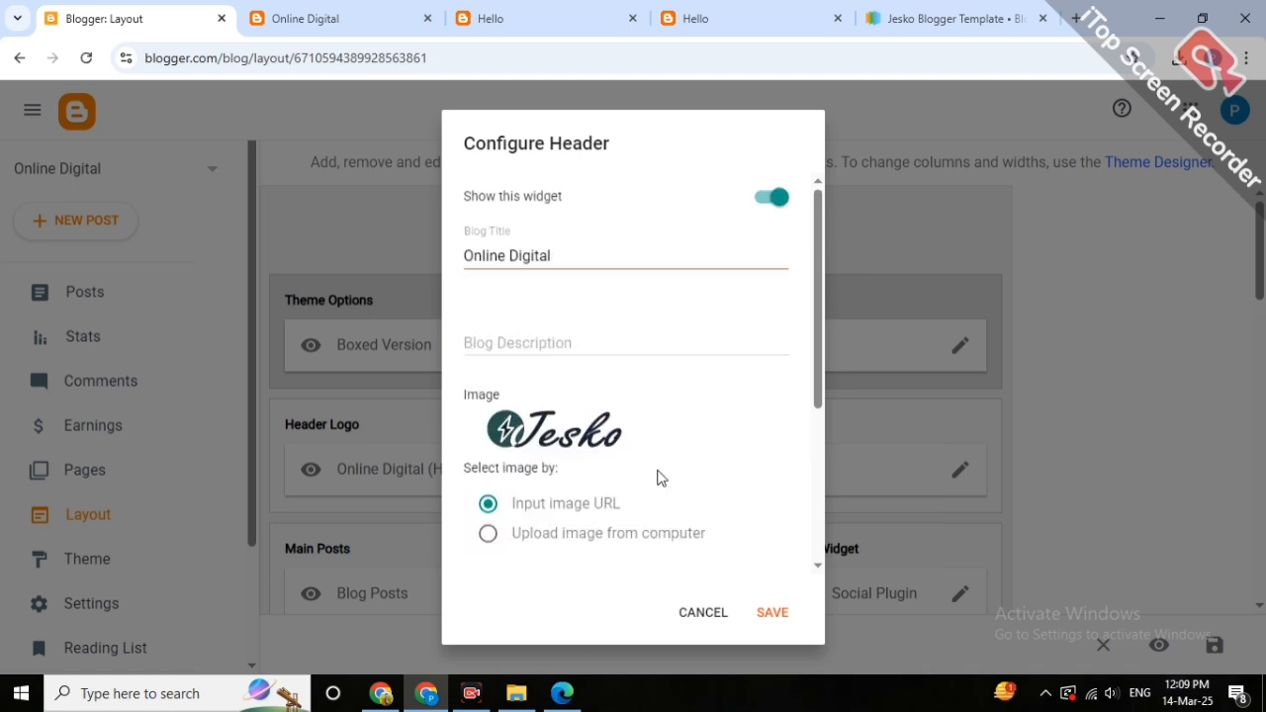
scroll(659, 479, down, 3)
scroll(653, 463, up, 2)
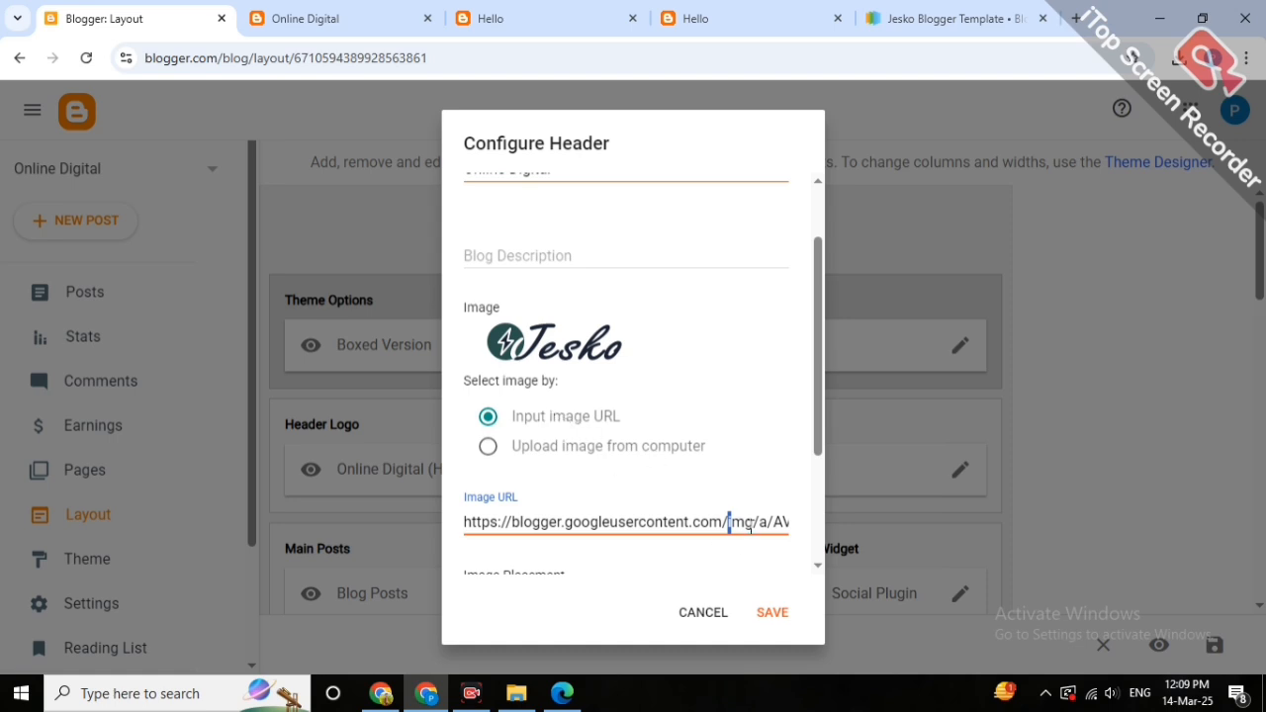
key(BackSpace)
key(Right)
key(Right)
key(Right)
key(Right)
key(Right)
key(Right)
key(Right)
key(Right)
key(Right)
key(Right)
key(Right)
key(Right)
key(Right)
key(Right)
key(Right)
key(Right)
key(Right)
key(Right)
key(Right)
key(Right)
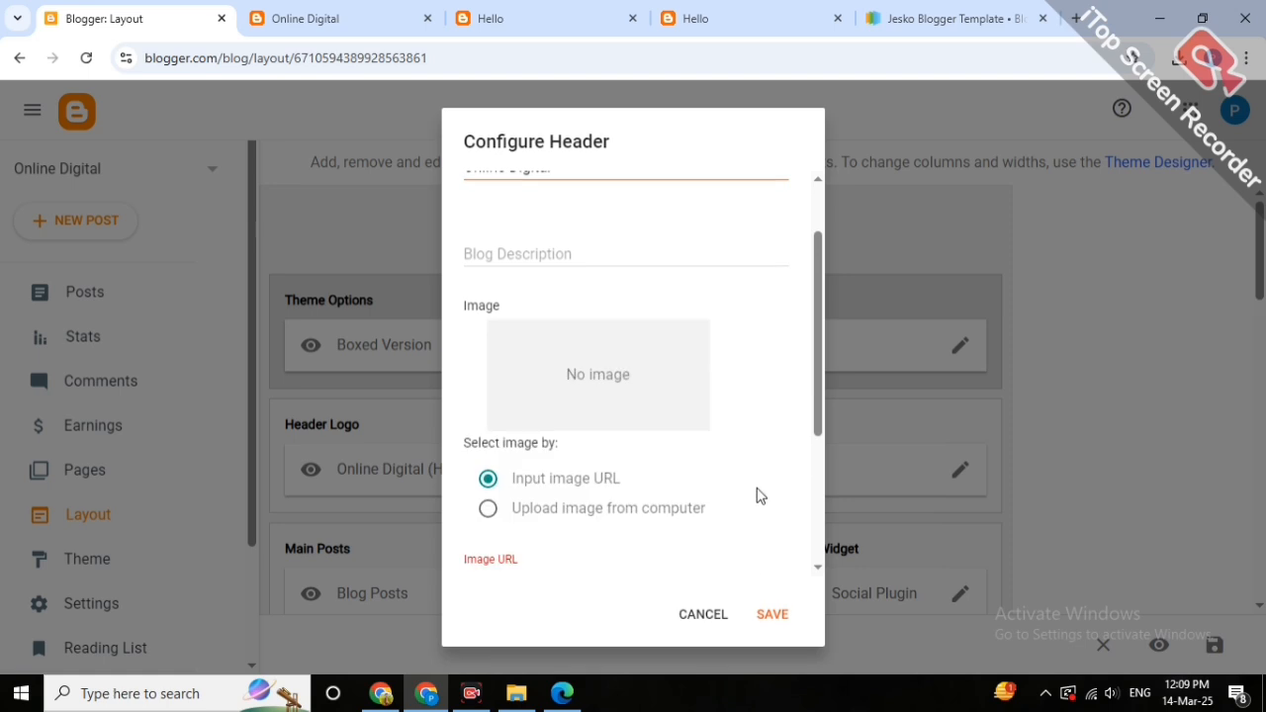
scroll(581, 455, down, 2)
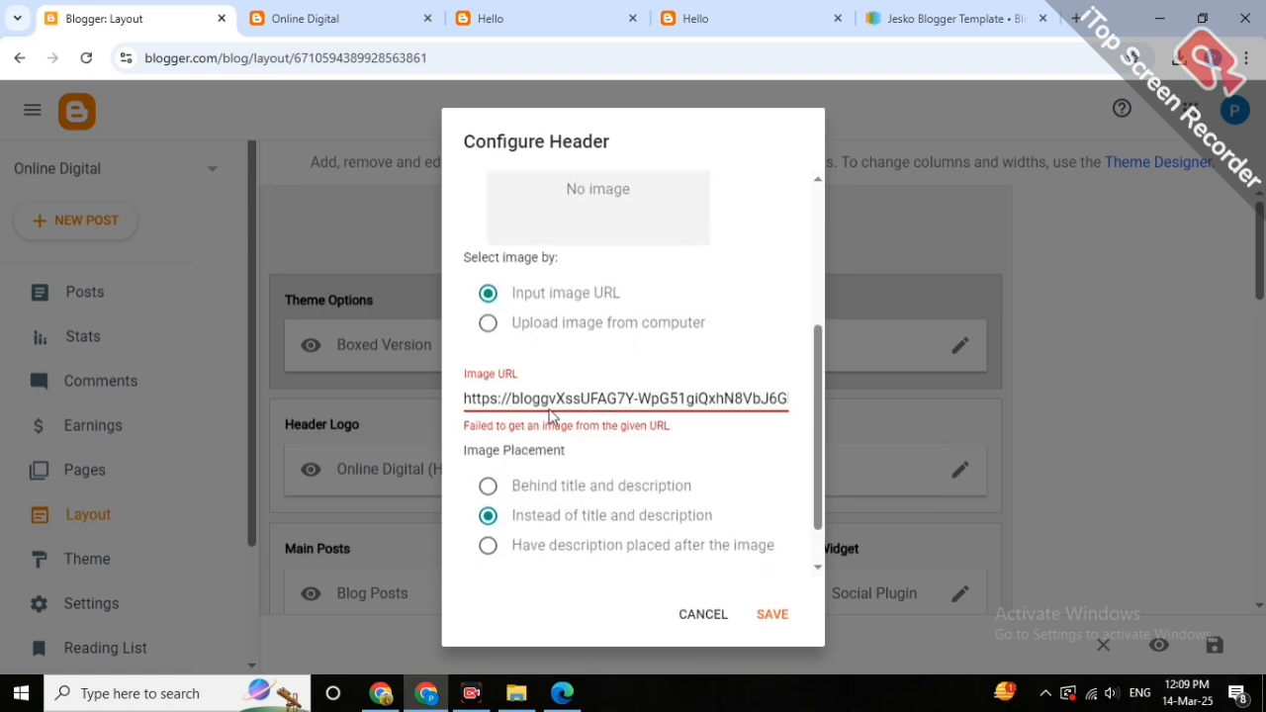
triple_click(587, 397)
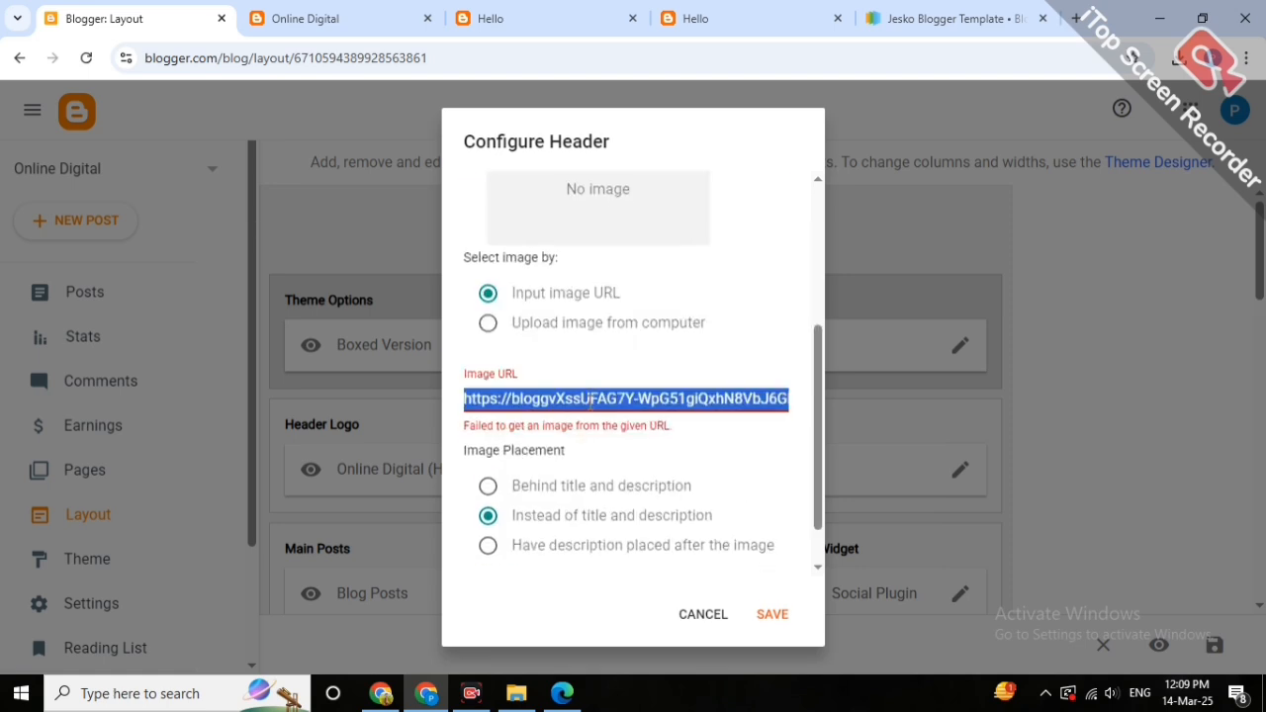
key(BackSpace)
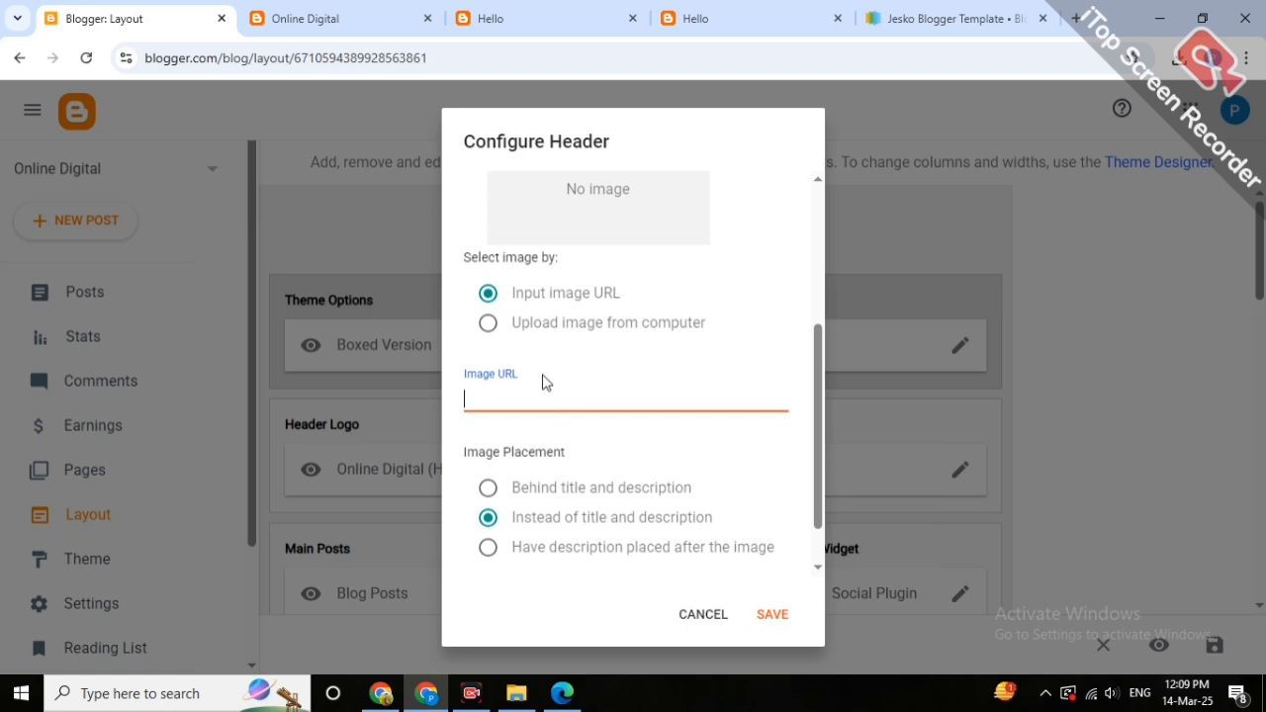
Set the header image source to uploading from the computer, leave no file chosen, and save the header settings.
click(490, 325)
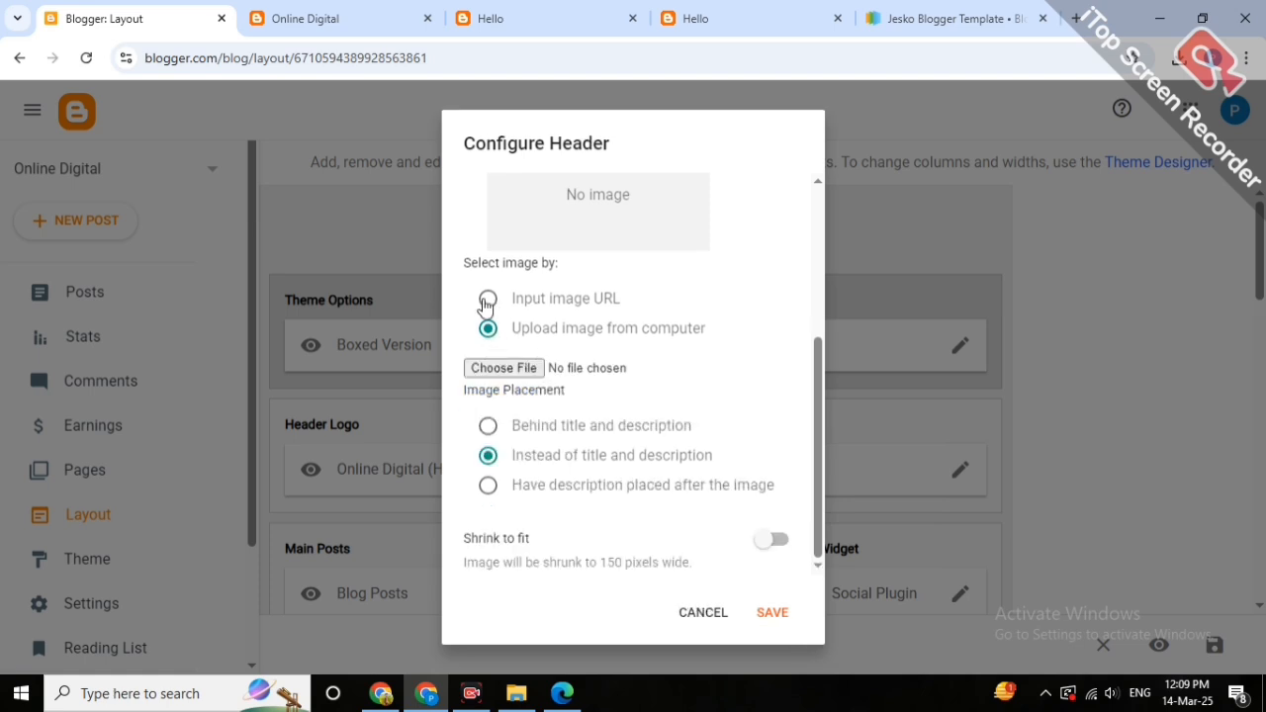
scroll(611, 338, up, 5)
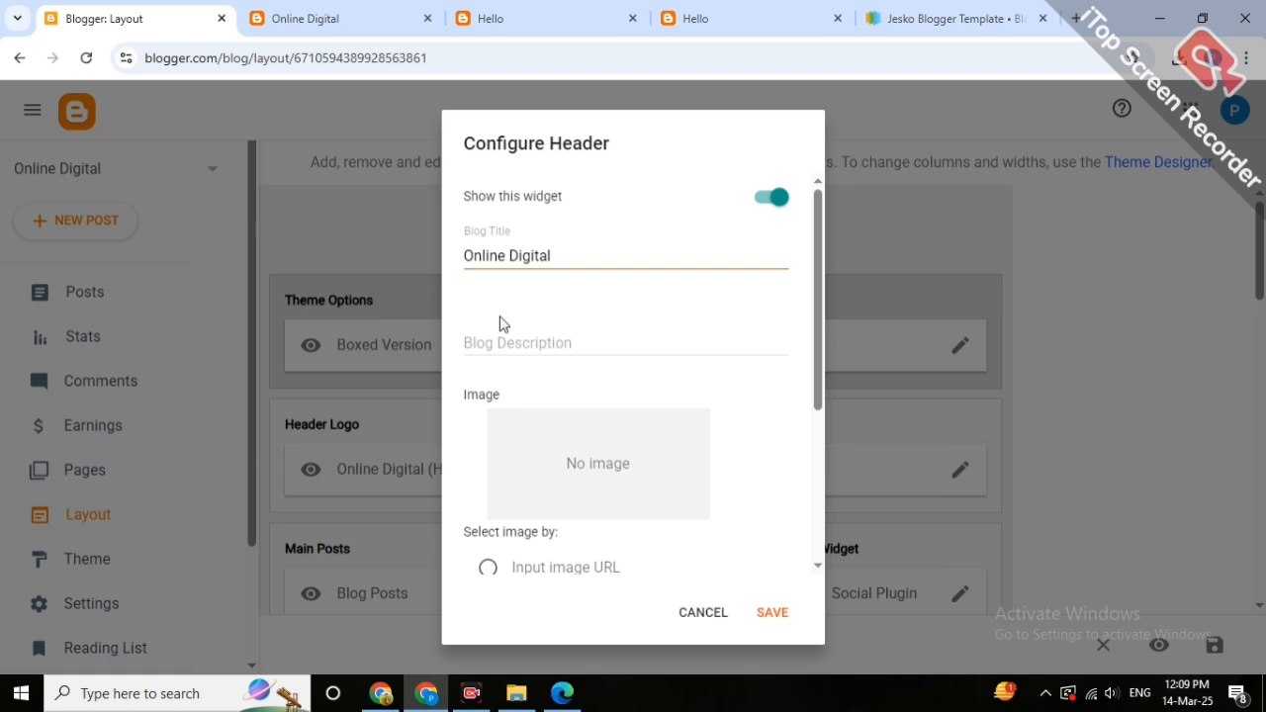
scroll(614, 458, down, 1)
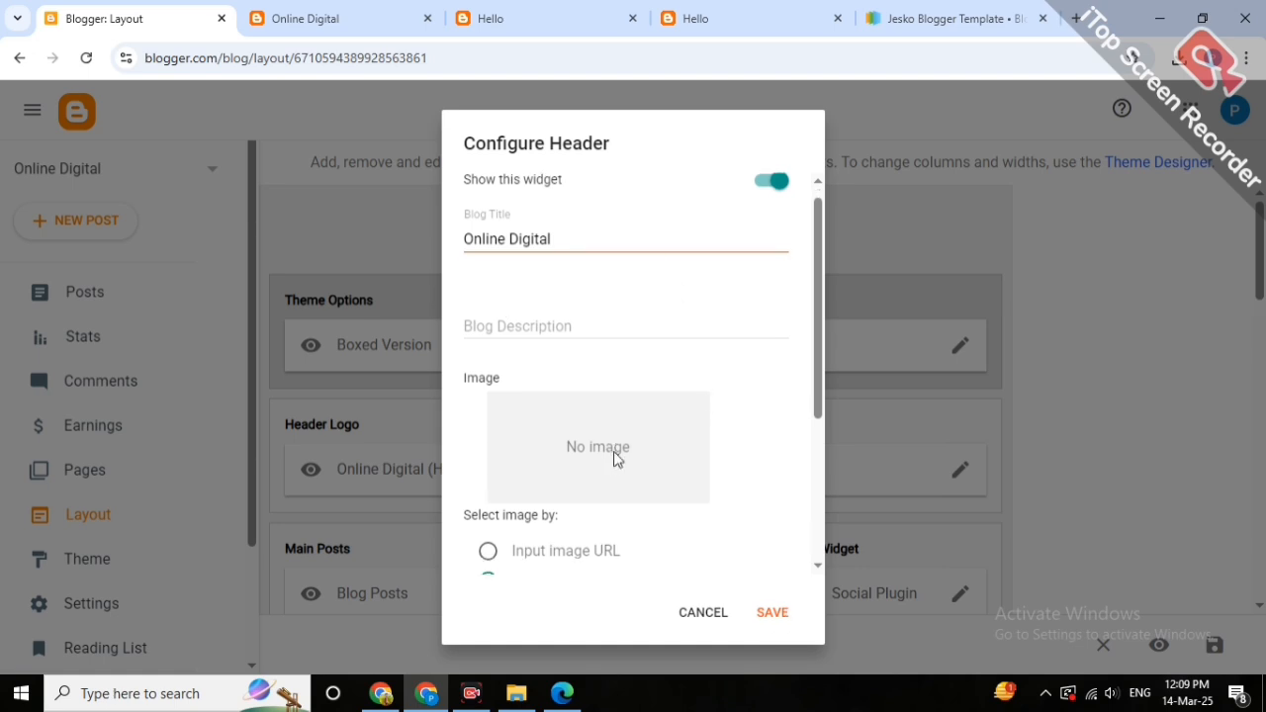
scroll(614, 458, down, 2)
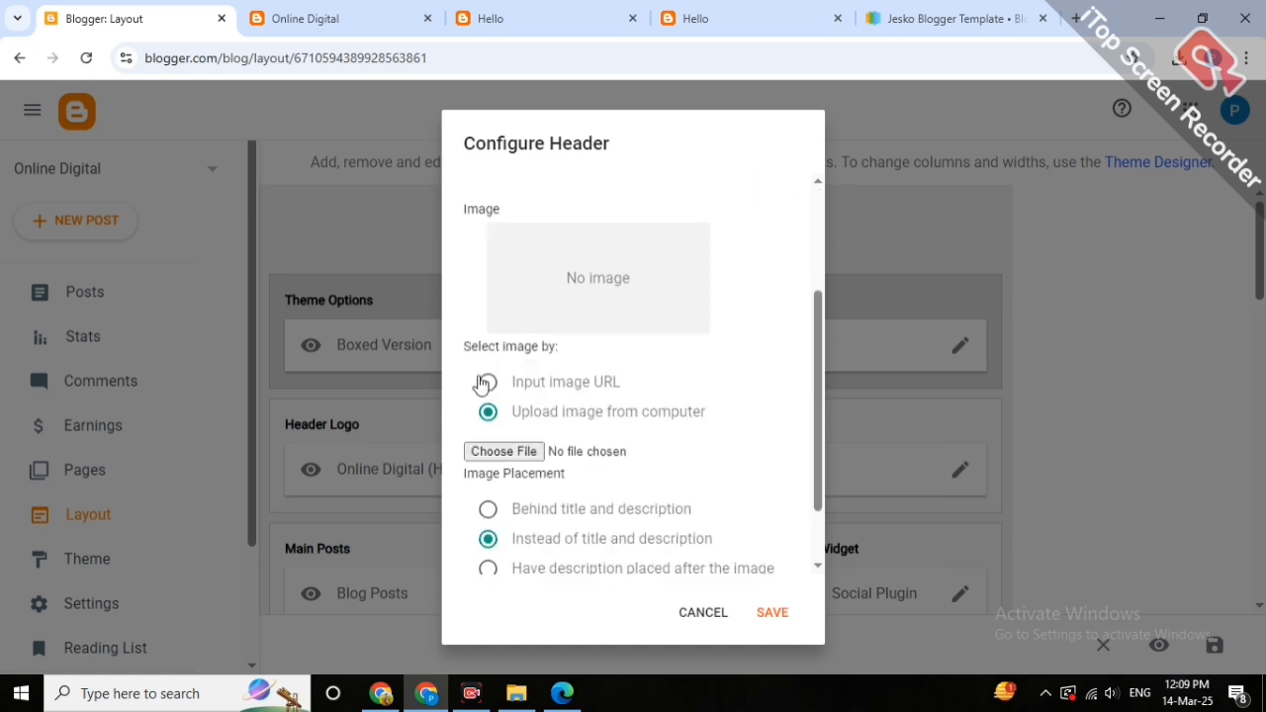
click(770, 613)
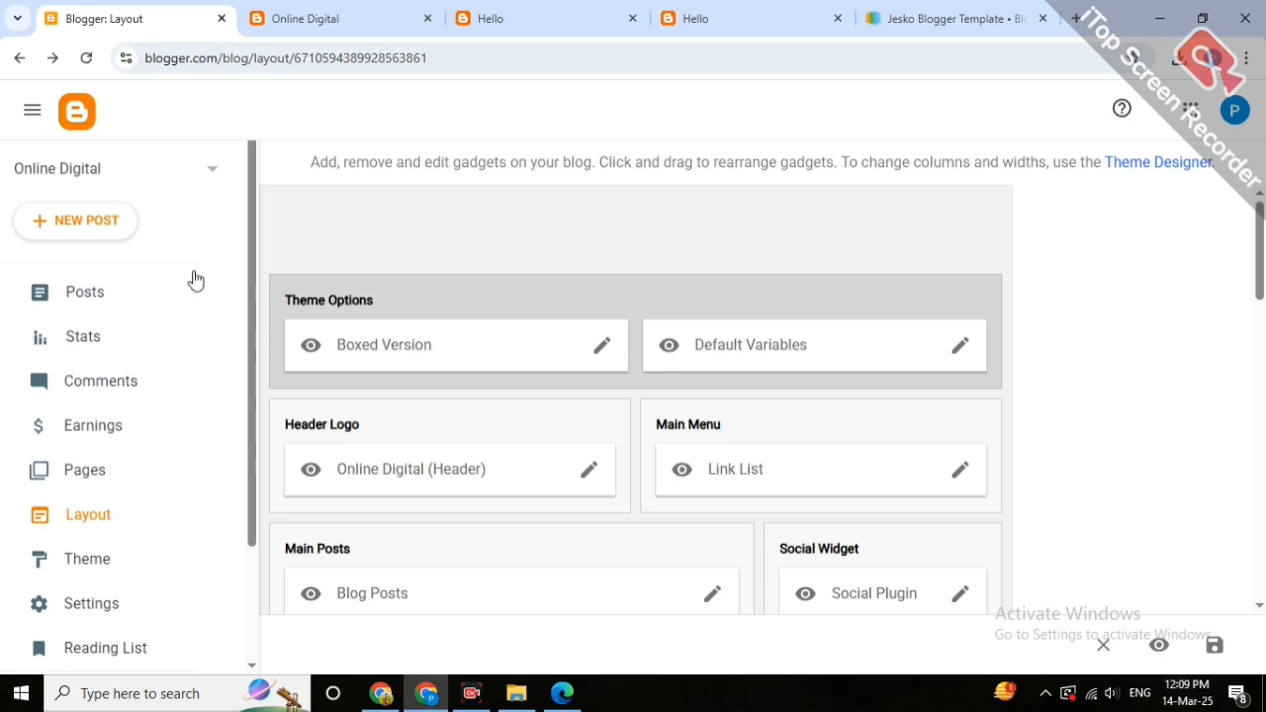
Check the sidebar widgets on the live blog and hide the Facebook gadget in the layout's Sidebar Right section, saving the change.
key(ctrl+Tab)
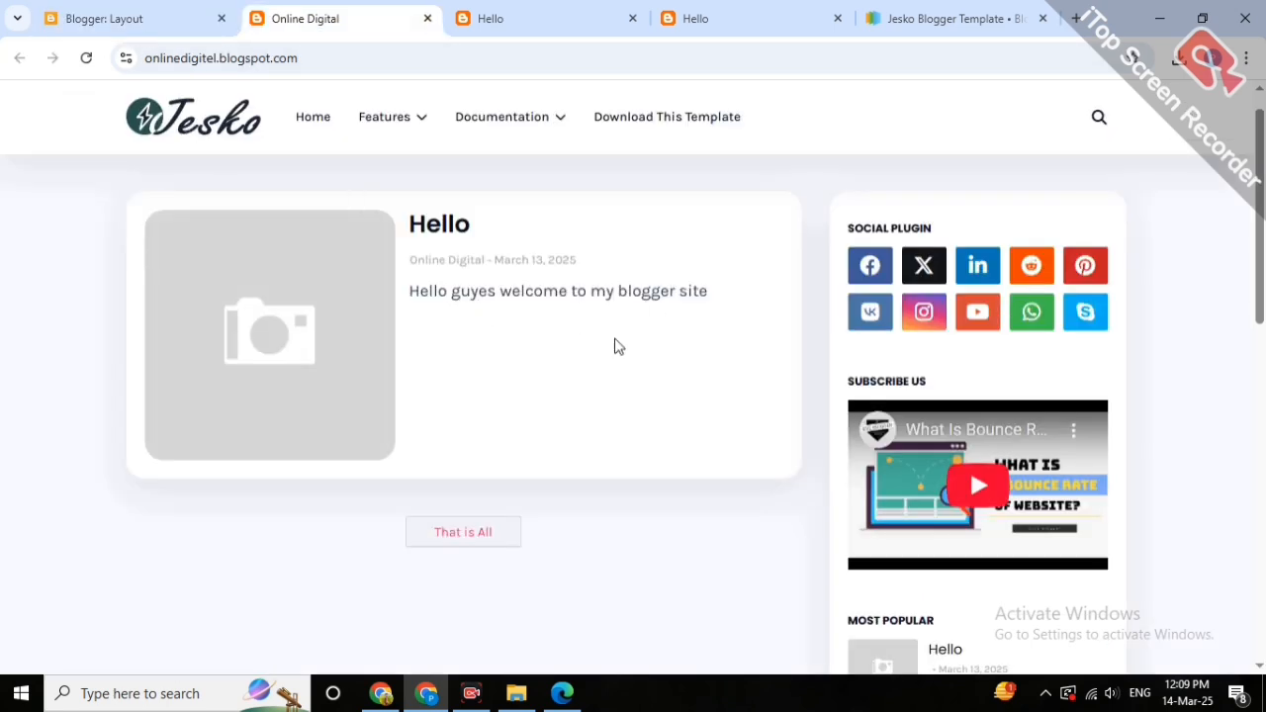
scroll(617, 348, down, 2)
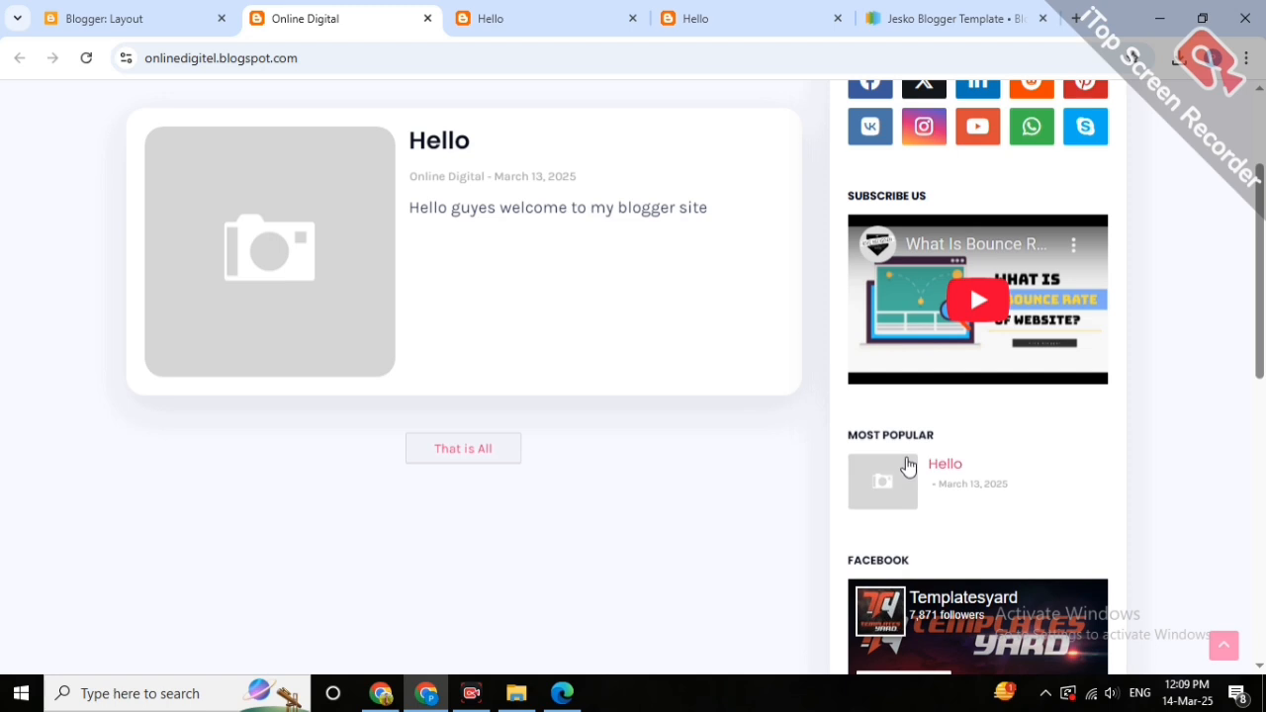
scroll(904, 468, down, 2)
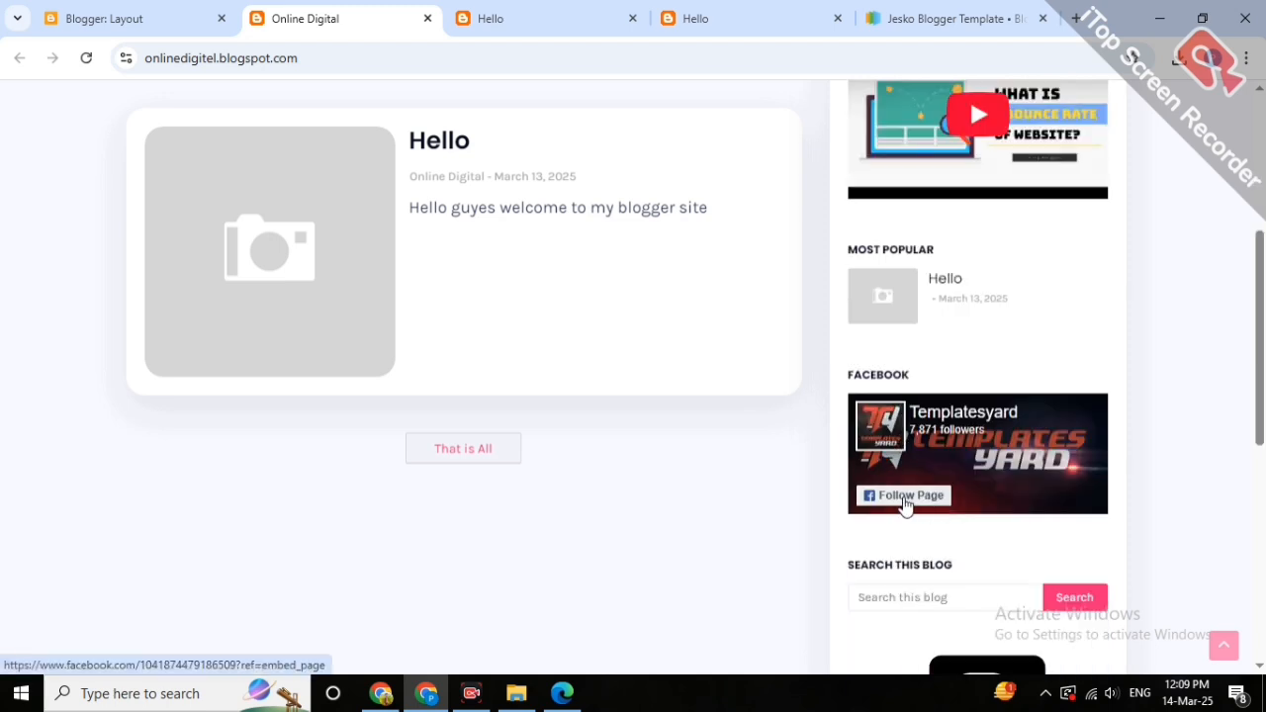
scroll(909, 478, down, 3)
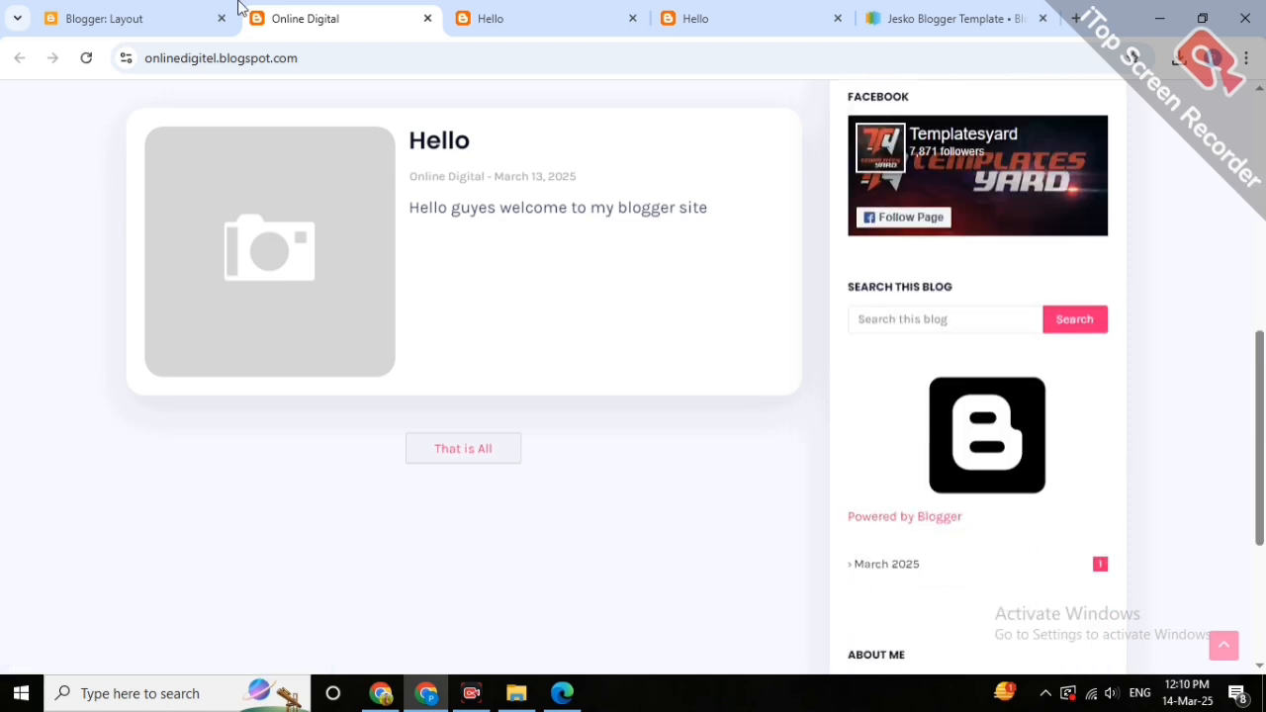
key(ctrl+shift+Tab)
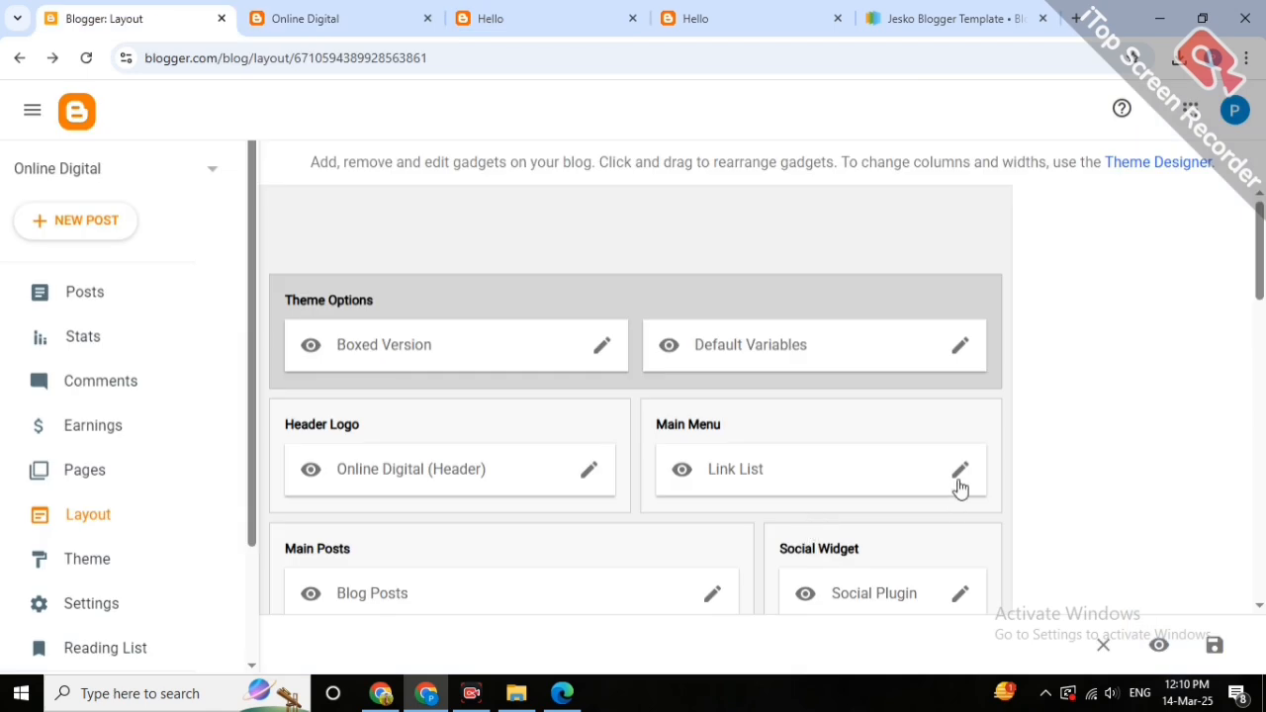
scroll(890, 479, down, 2)
scroll(788, 463, down, 3)
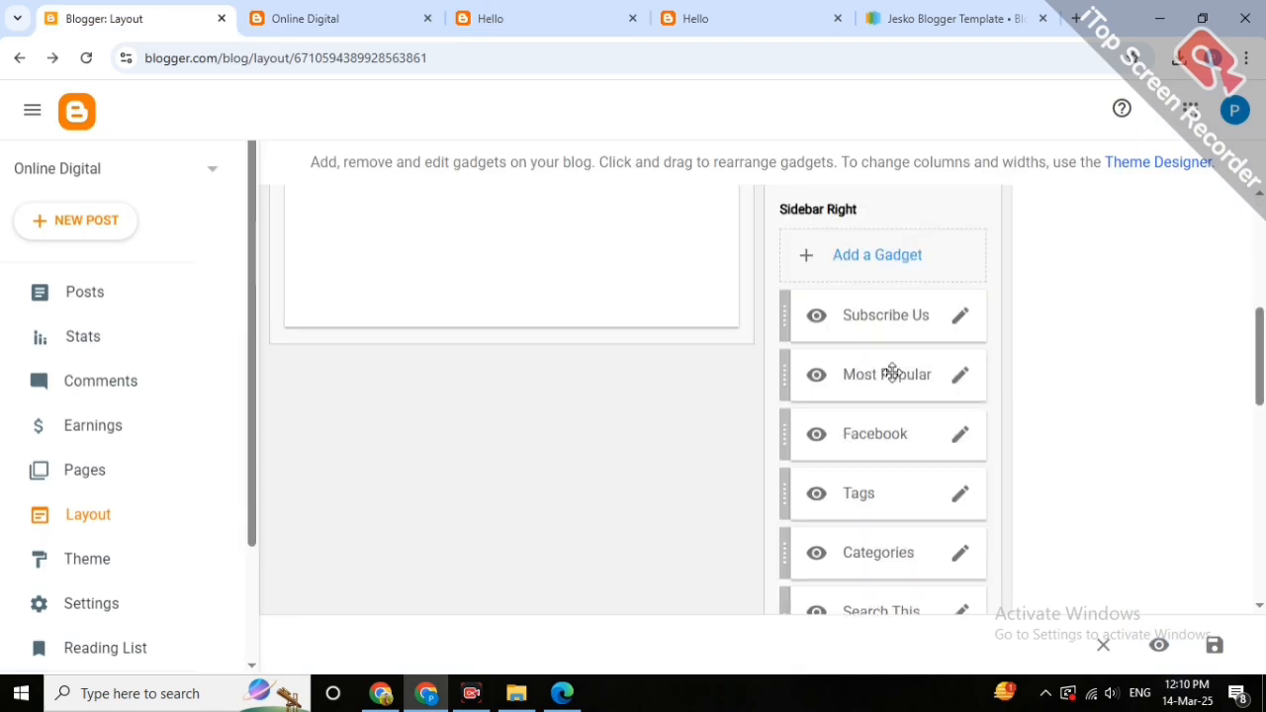
click(961, 436)
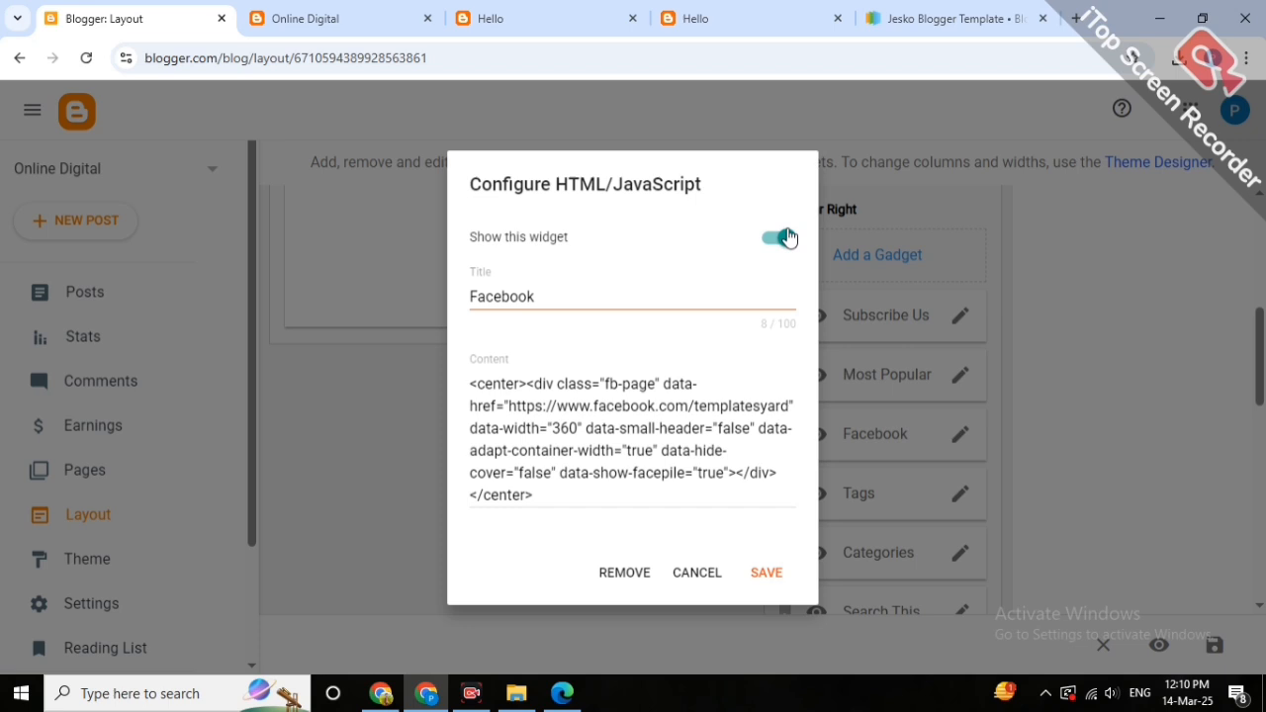
click(778, 237)
click(766, 573)
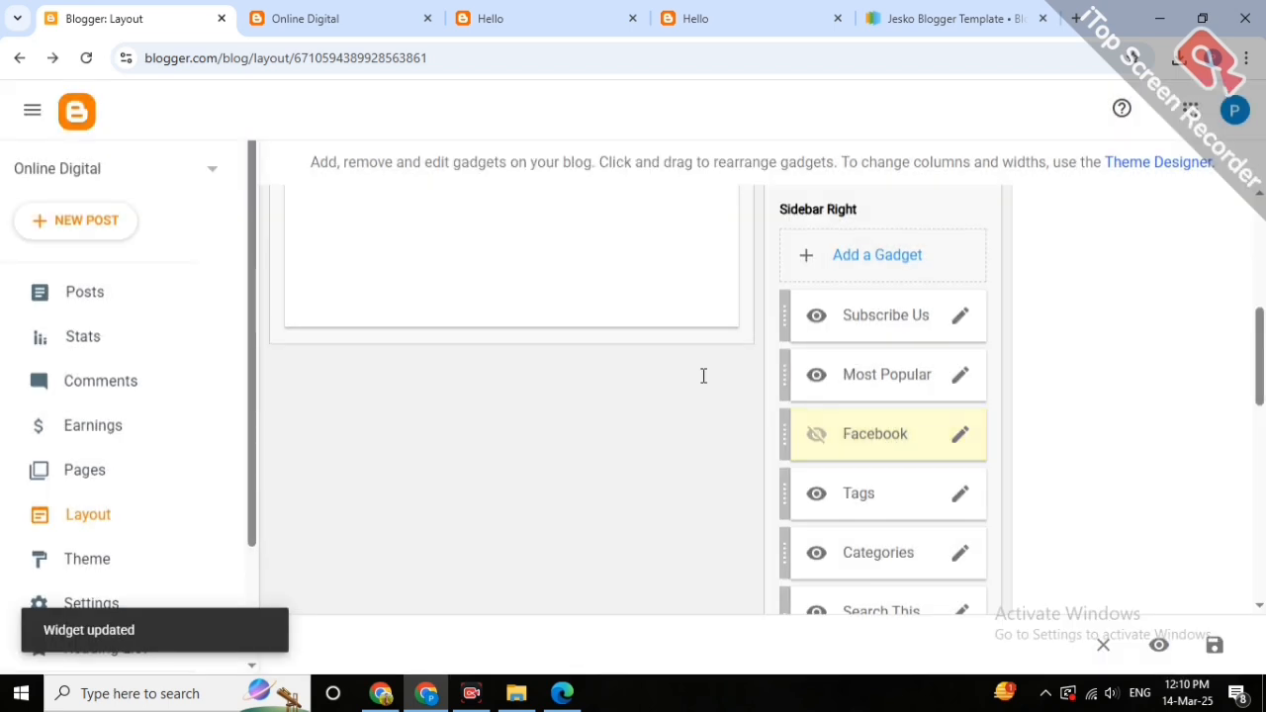
Review the embedded video code of the Subscribe Us gadget in Sidebar Right, hide the gadget and save the change.
click(960, 315)
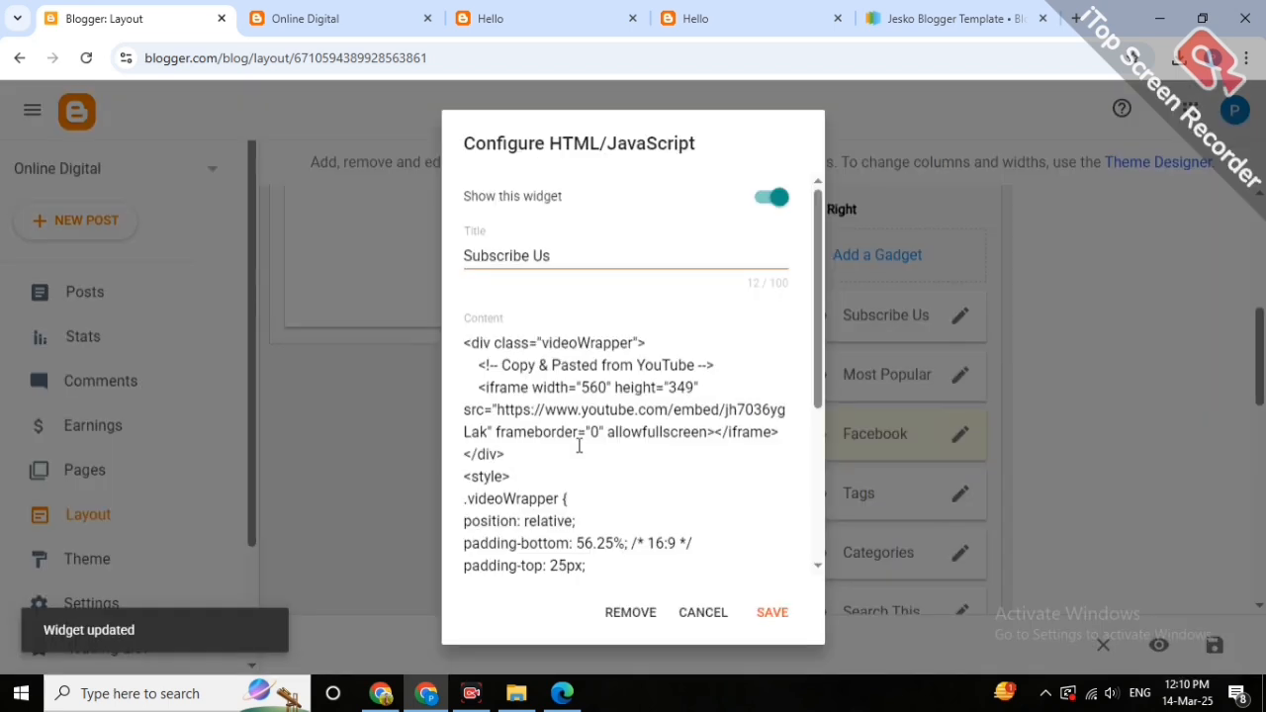
scroll(578, 450, down, 2)
scroll(579, 460, down, 2)
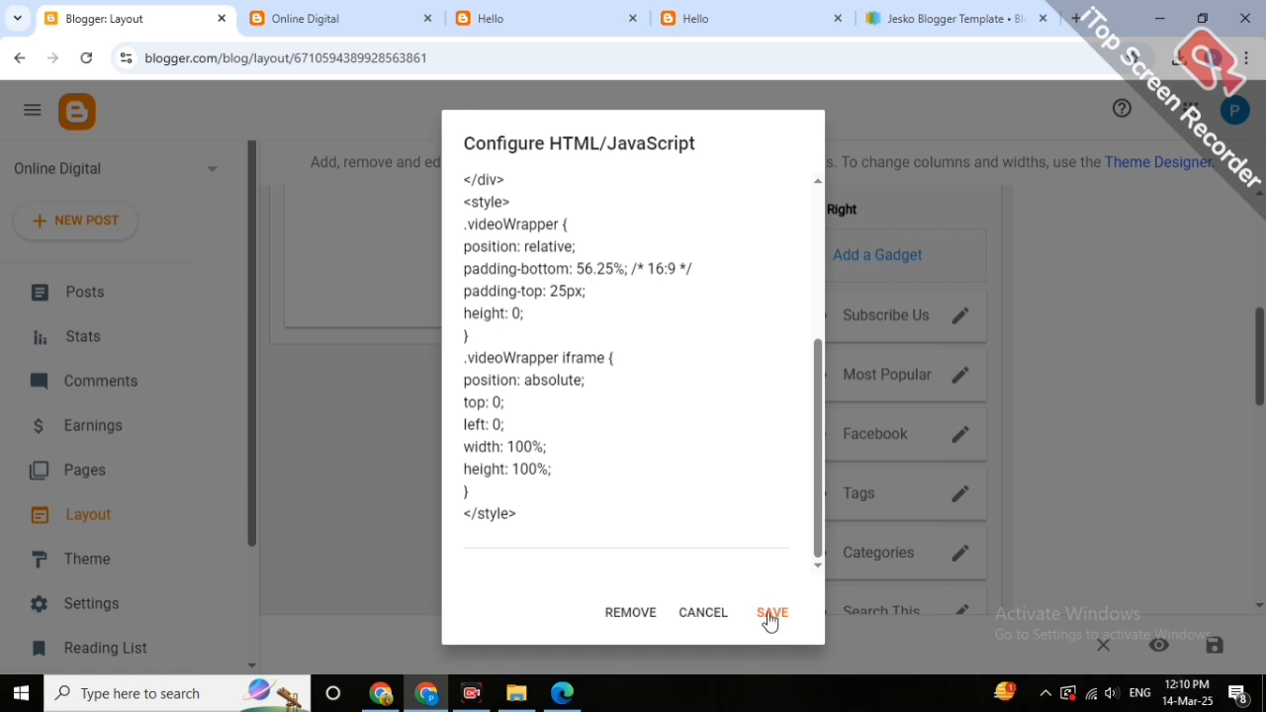
scroll(727, 294, up, 5)
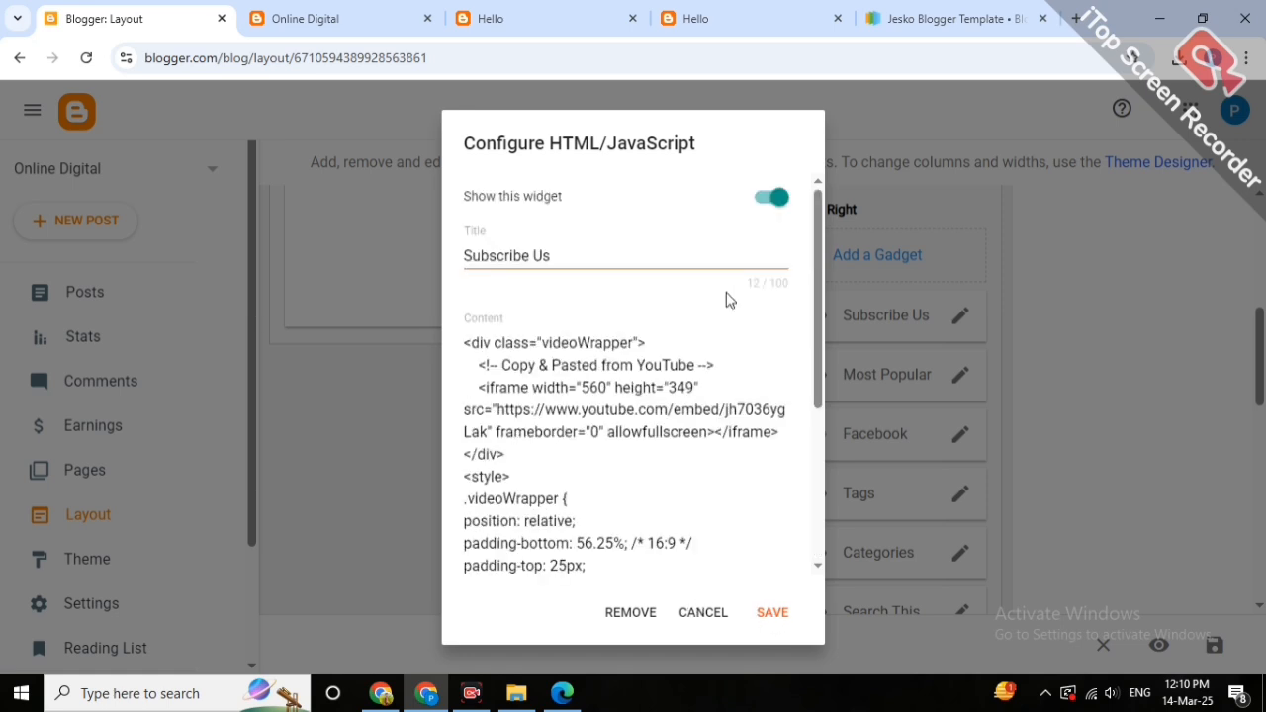
click(775, 203)
click(769, 612)
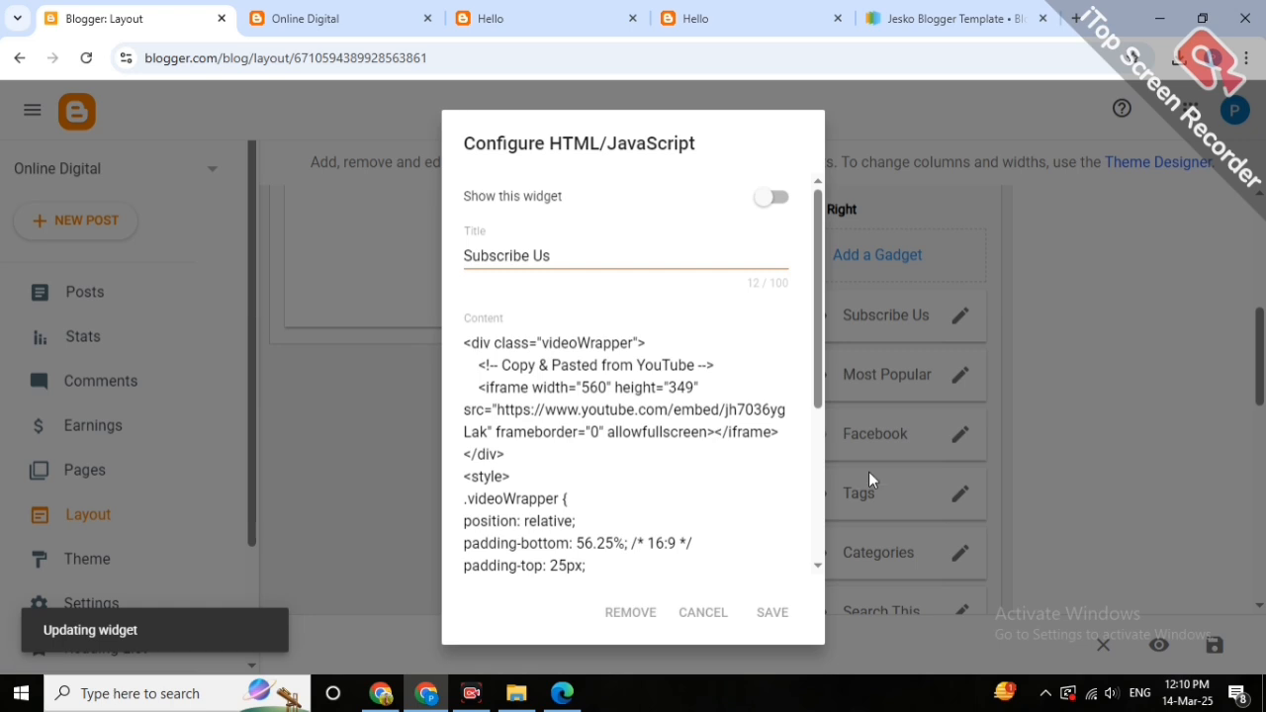
Look through the remaining Sidebar Right gadgets, check the Pages gadget's page list settings and close them without saving.
scroll(912, 484, down, 2)
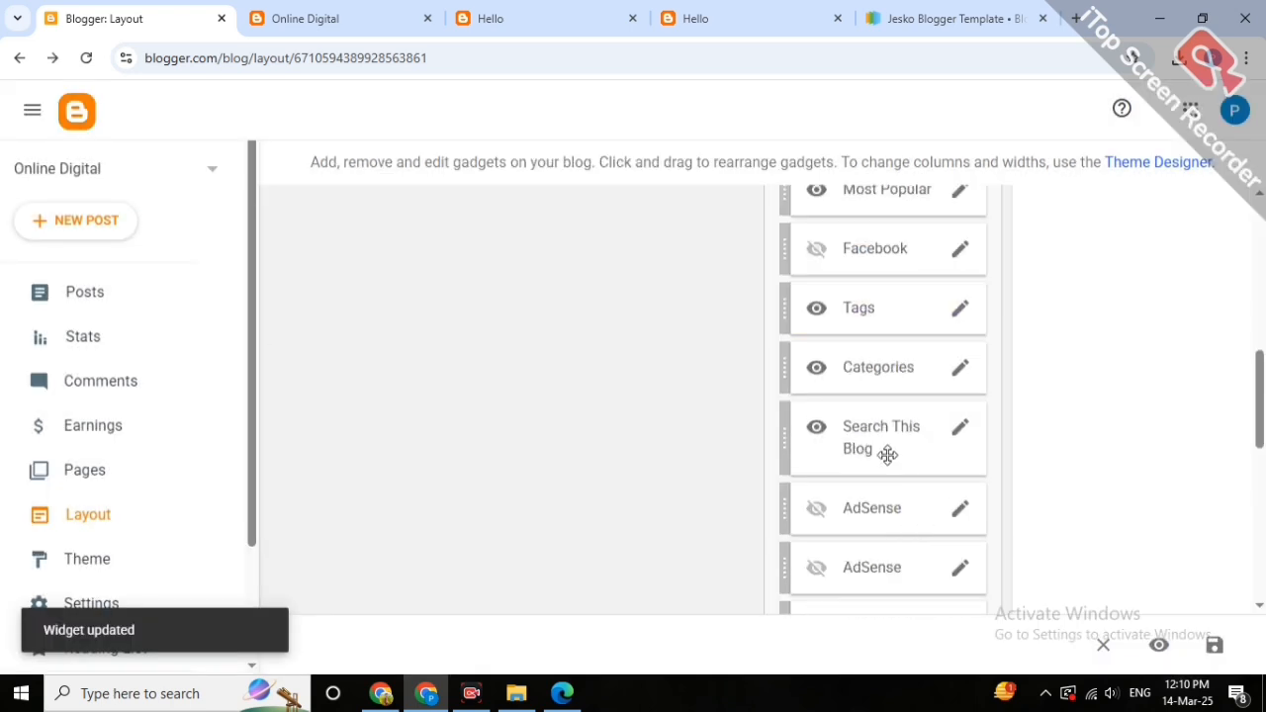
scroll(887, 455, down, 5)
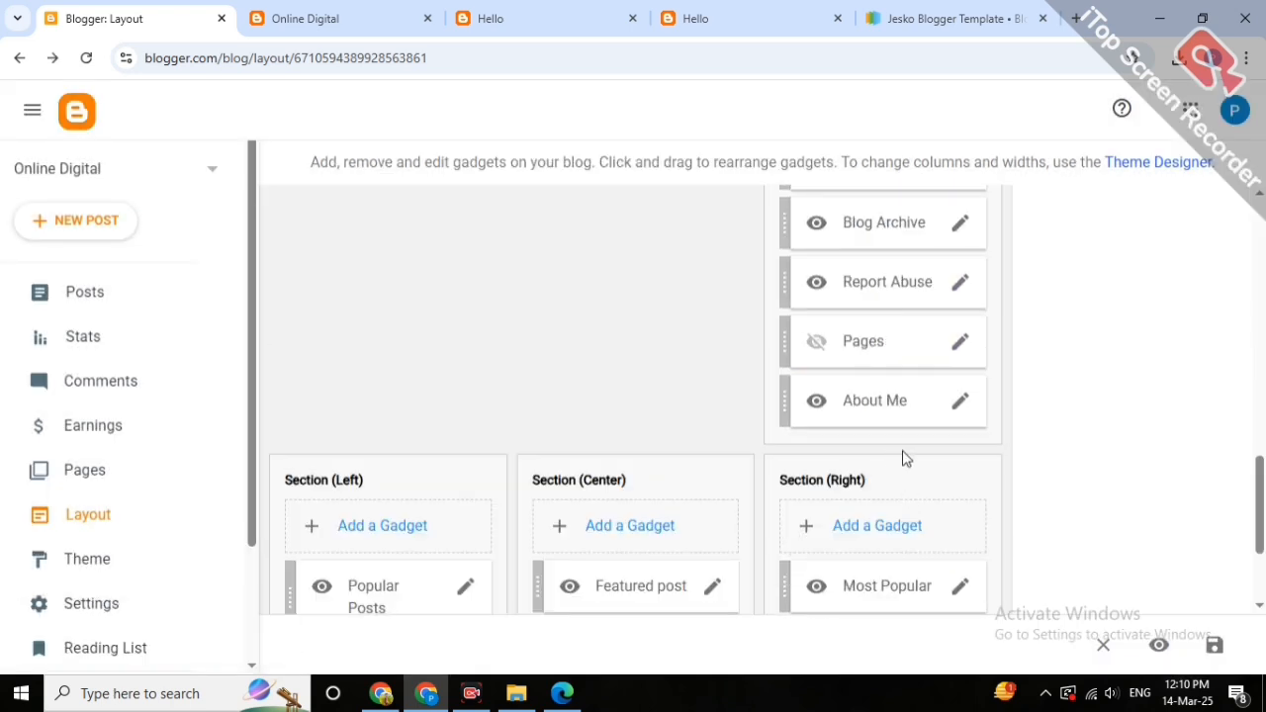
scroll(902, 452, up, 1)
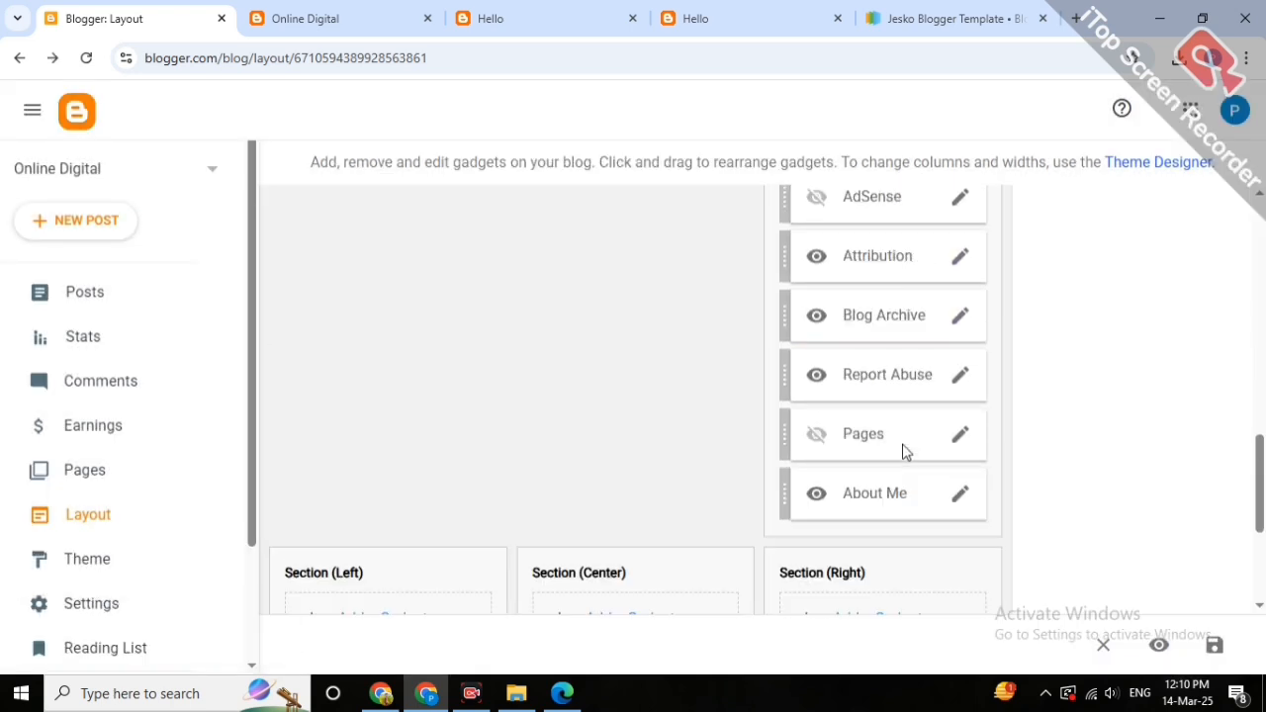
click(959, 436)
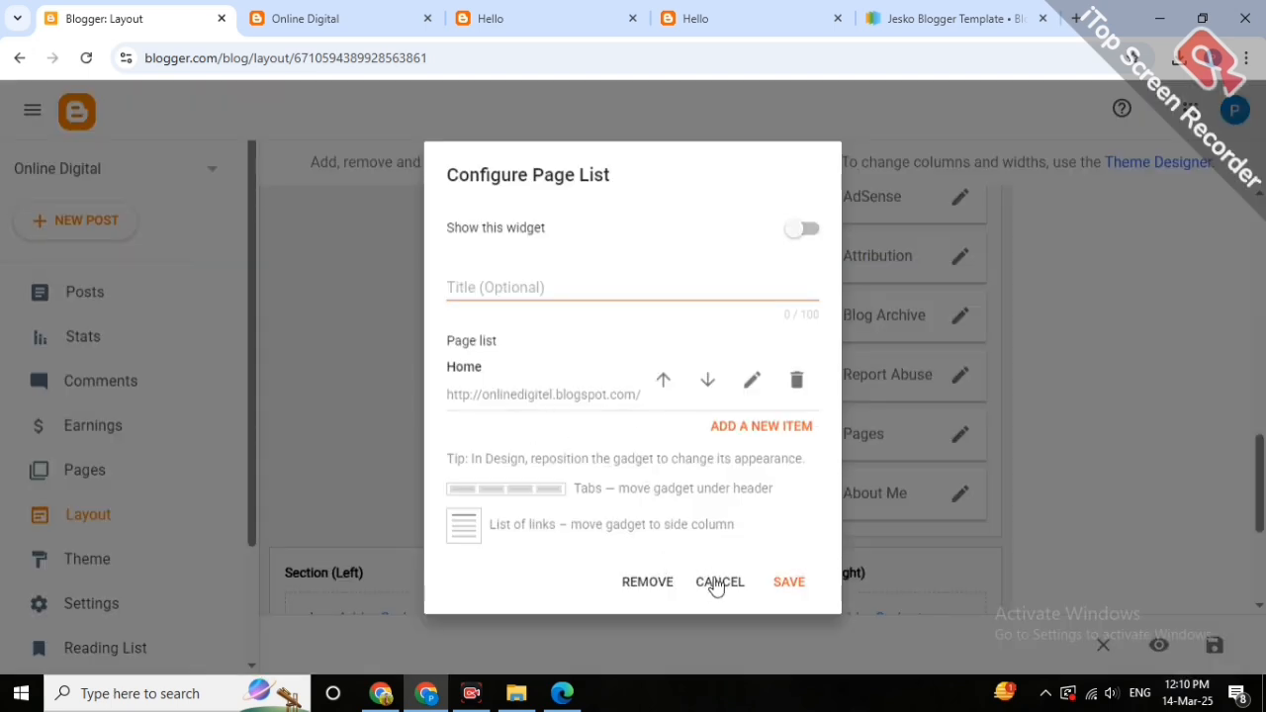
click(870, 503)
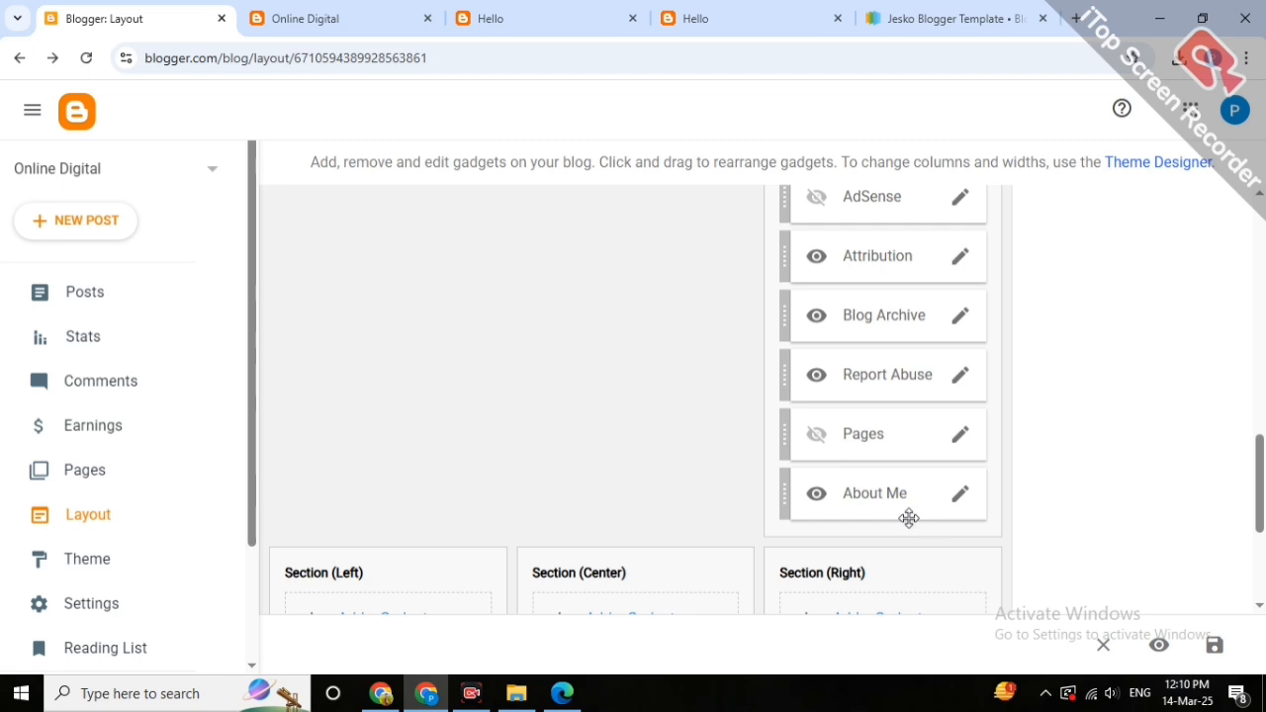
Examine the link list of the Footer Menu Widget, close it without saving and return to the start of the layout.
scroll(908, 519, down, 3)
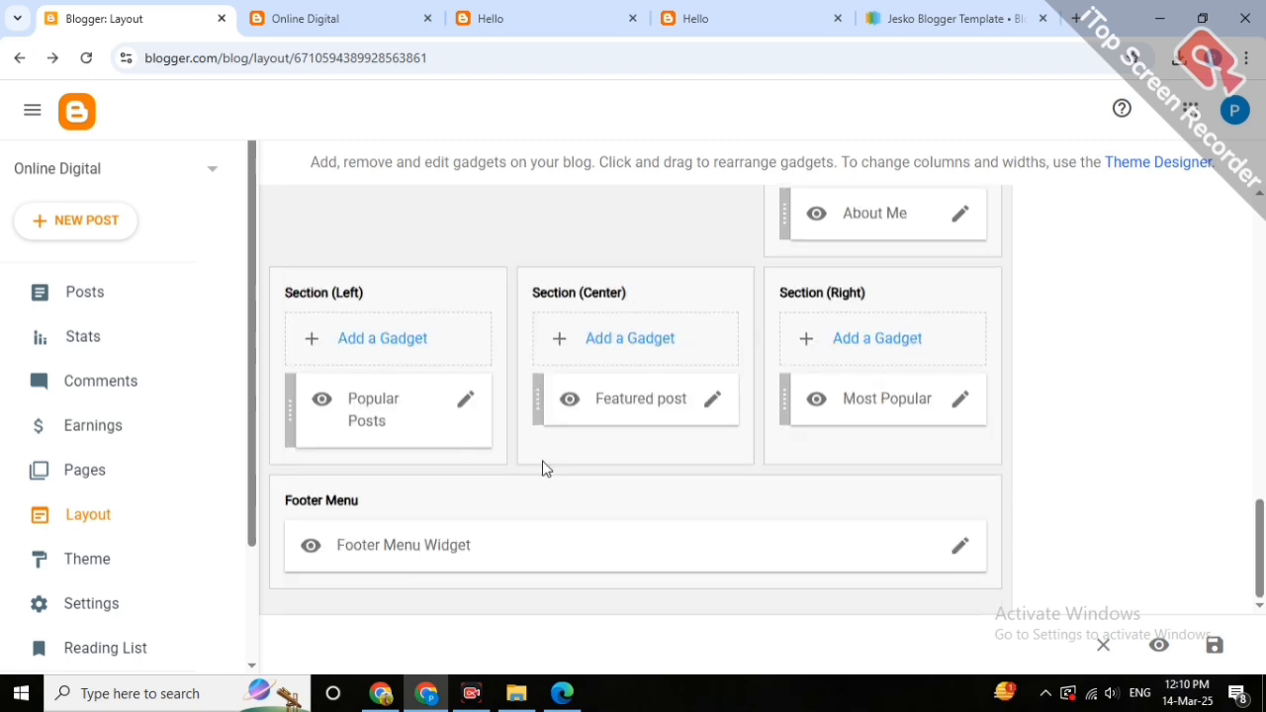
click(959, 550)
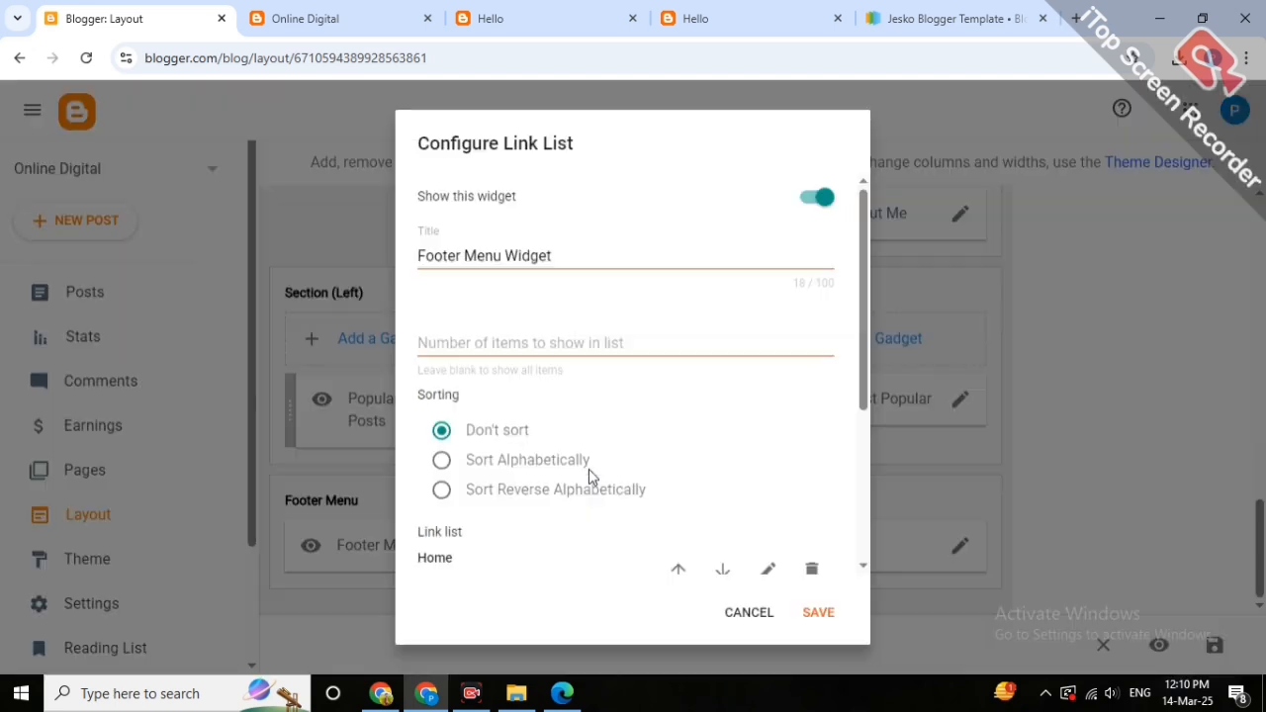
scroll(554, 415, down, 3)
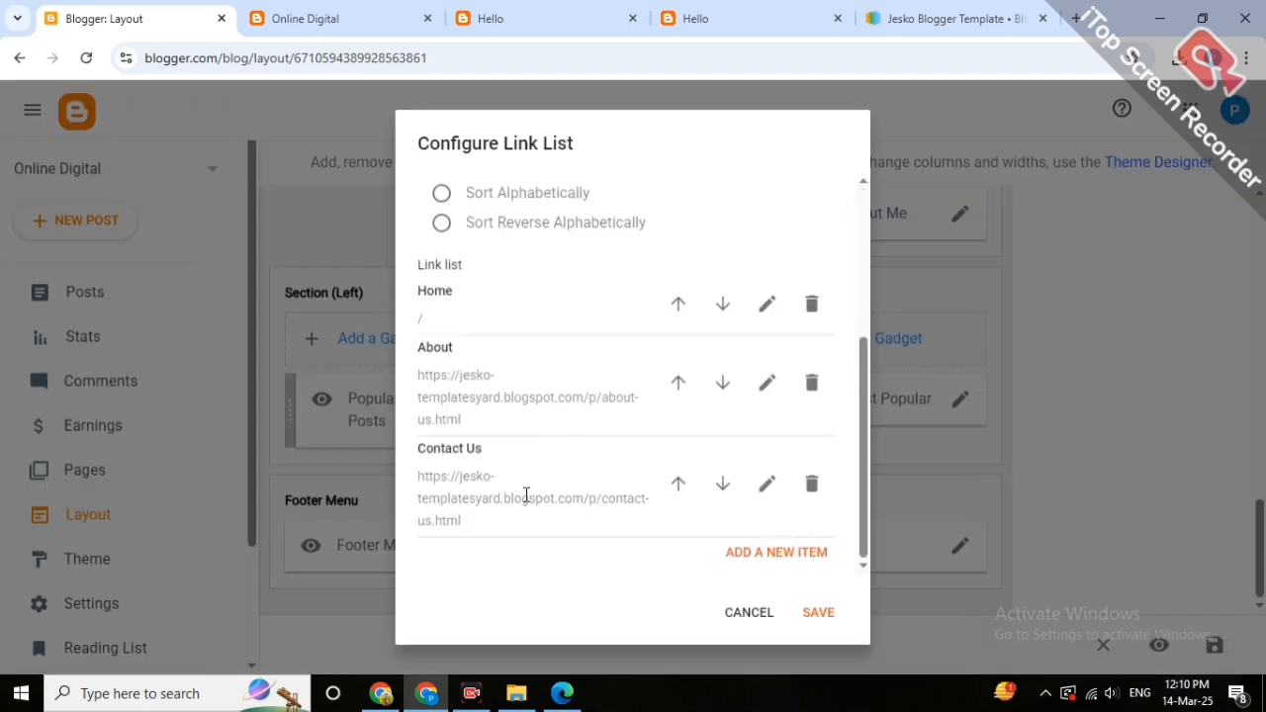
click(747, 613)
scroll(777, 474, up, 4)
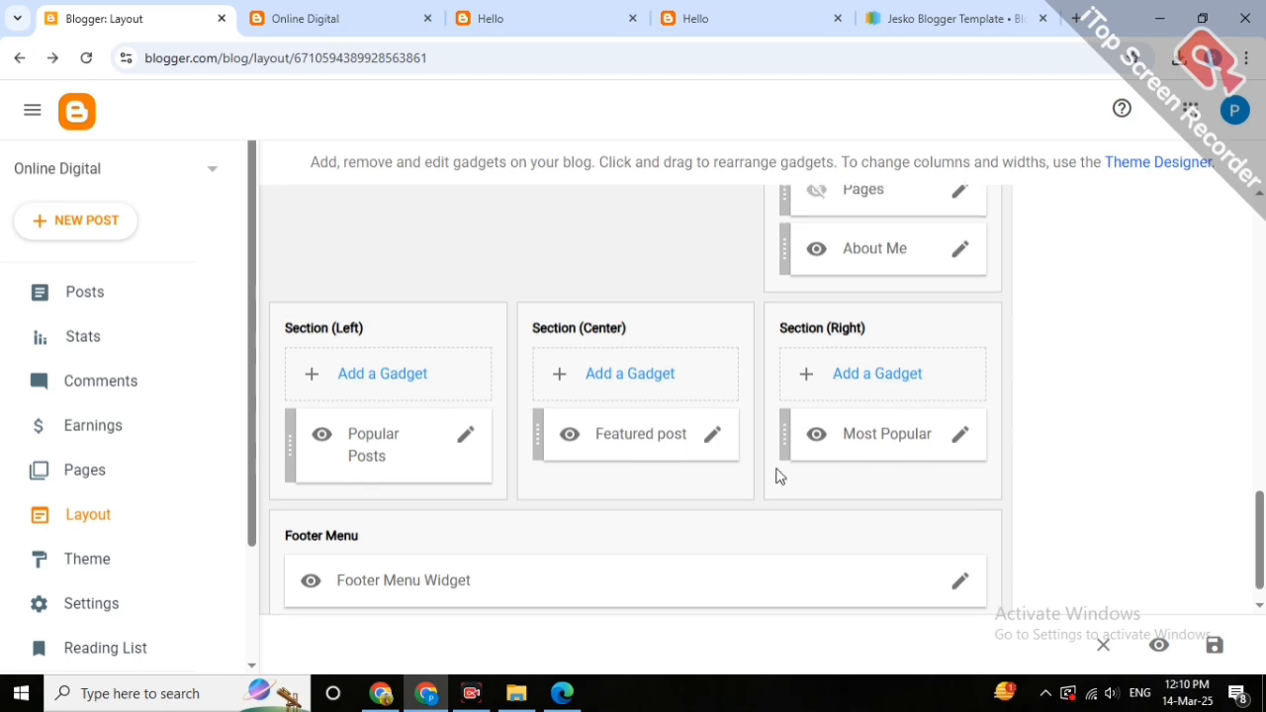
scroll(774, 474, up, 6)
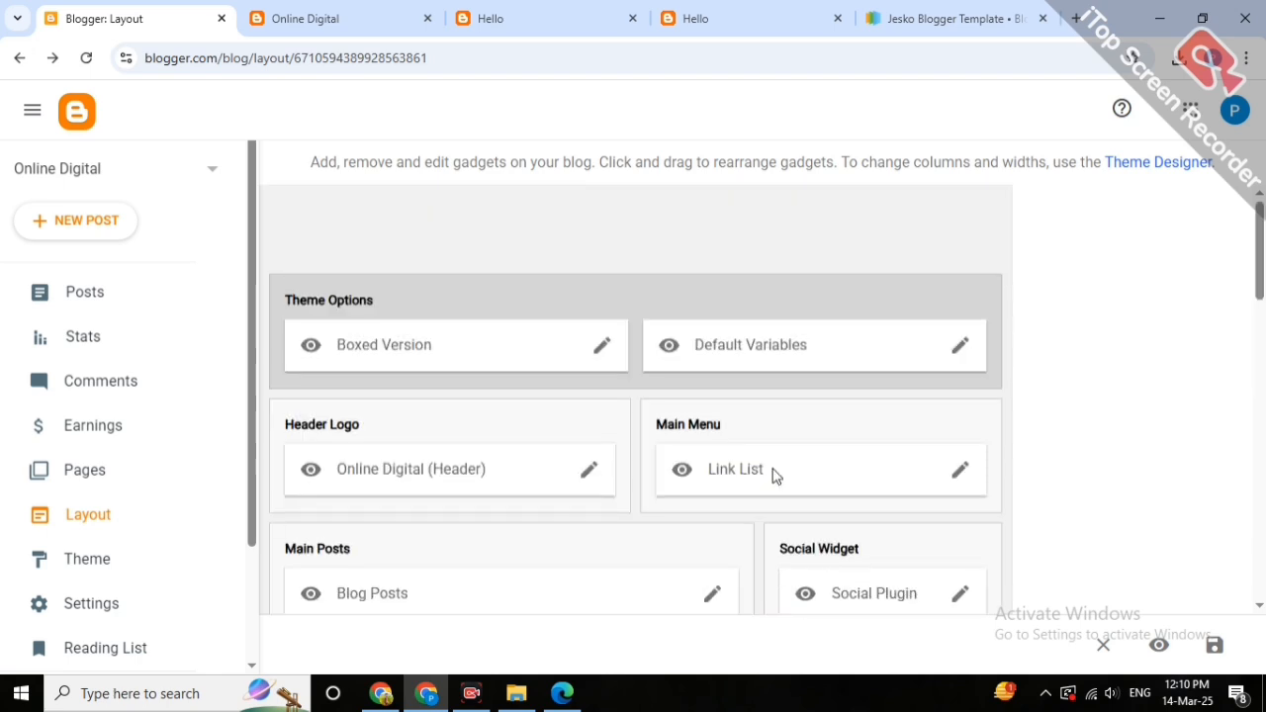